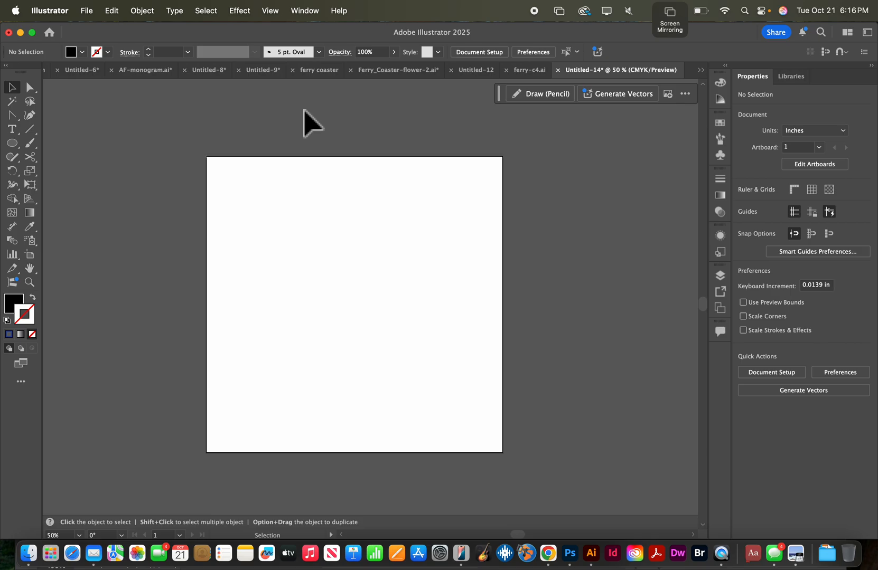
Step: Start a new document named with the owner's title and surname followed by "_MONOGRAM", with units in inches
key(a)
key(super+n)
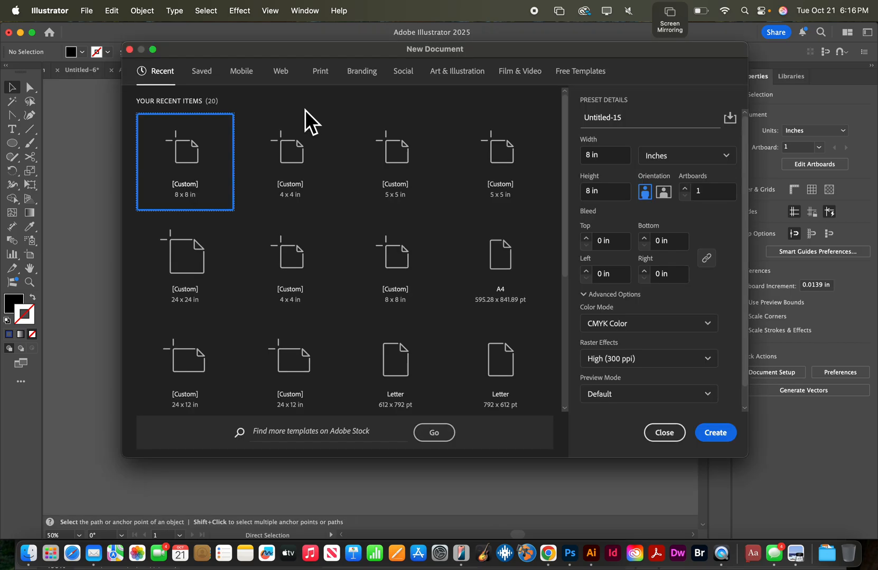
click(615, 116)
text(M)
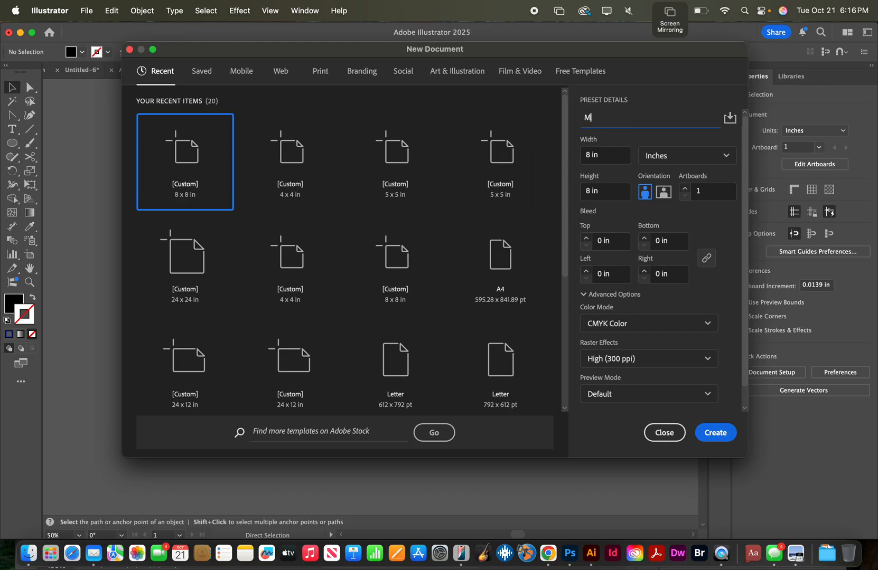
text(R_FERRY_MONOGRAM)
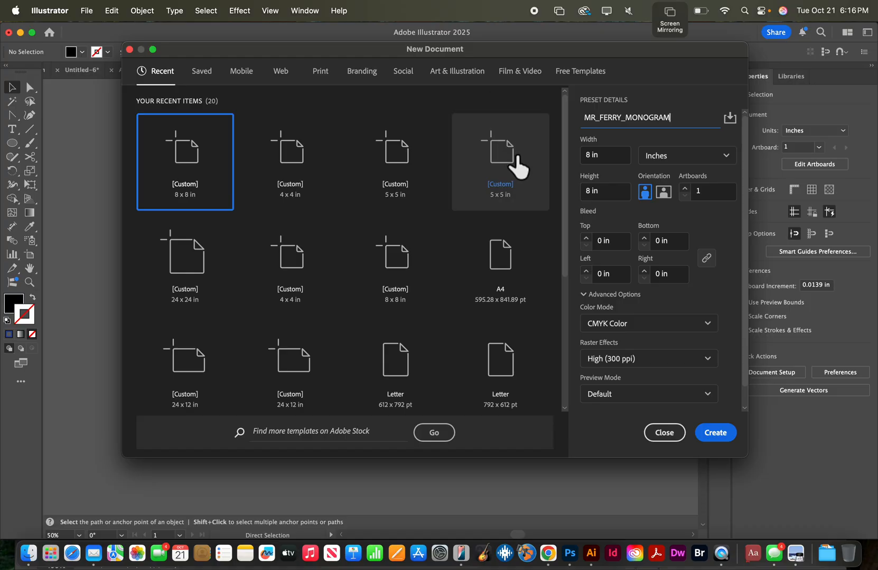
click(690, 156)
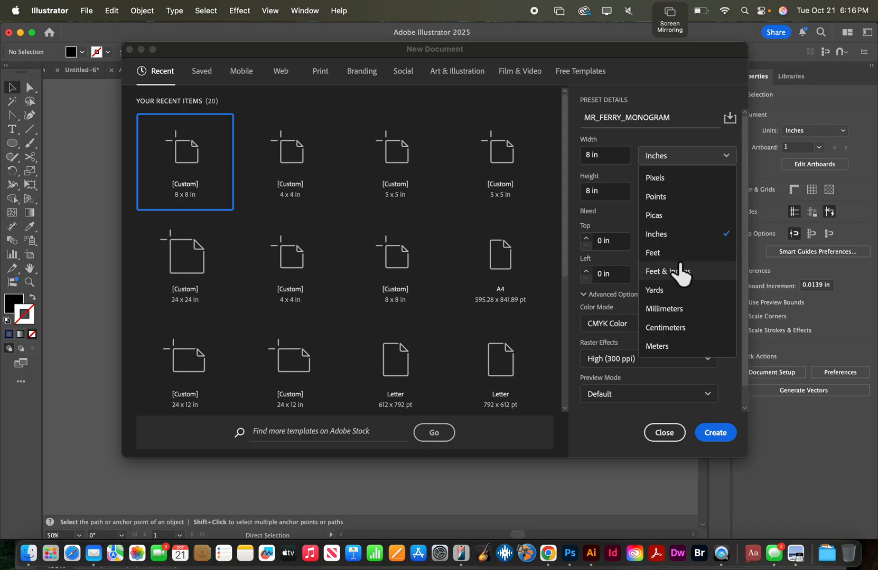
click(669, 234)
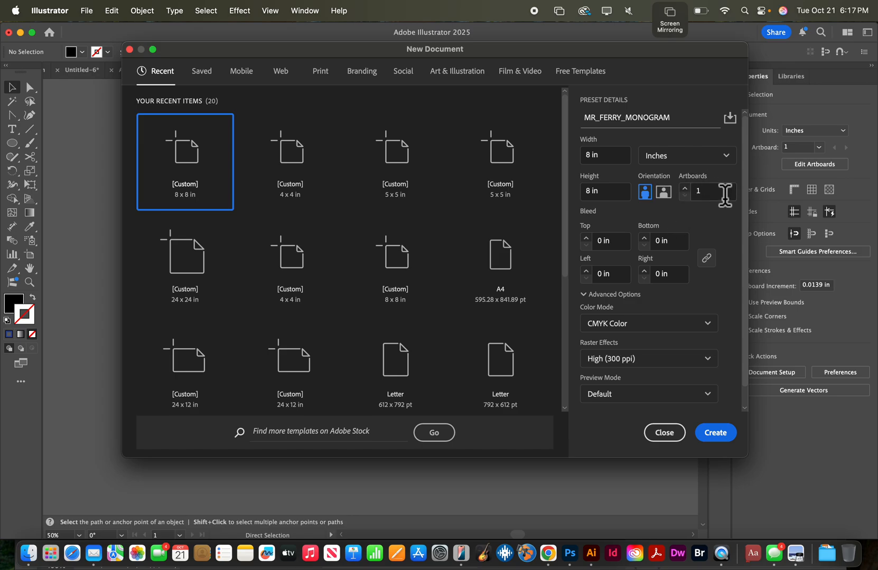
Step: Set the number of artboards to 4 and create the 8 × 8 in document
click(685, 188)
click(685, 188)
click(685, 189)
click(717, 432)
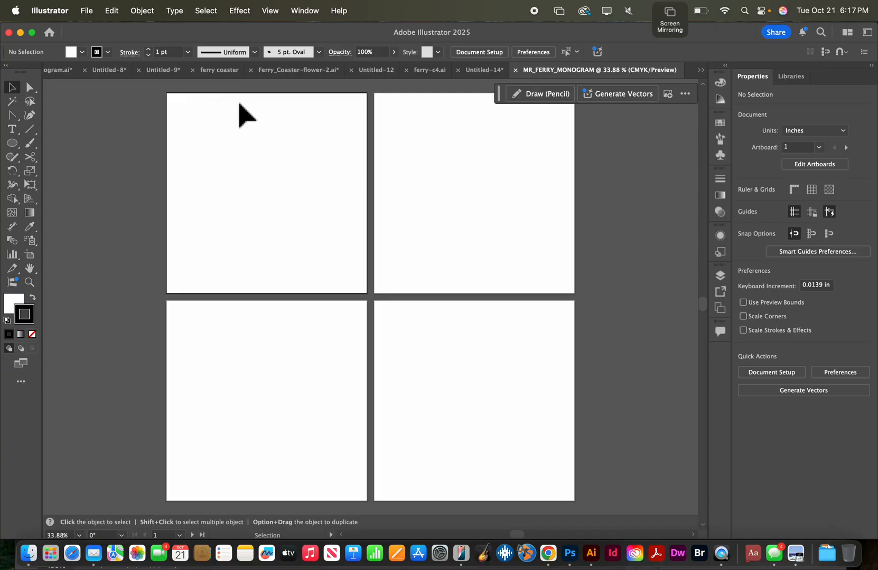
Step: Move the contextual task bar to the lower edge of the artboards and activate the Rectangle tool
drag(503, 97, 626, 508)
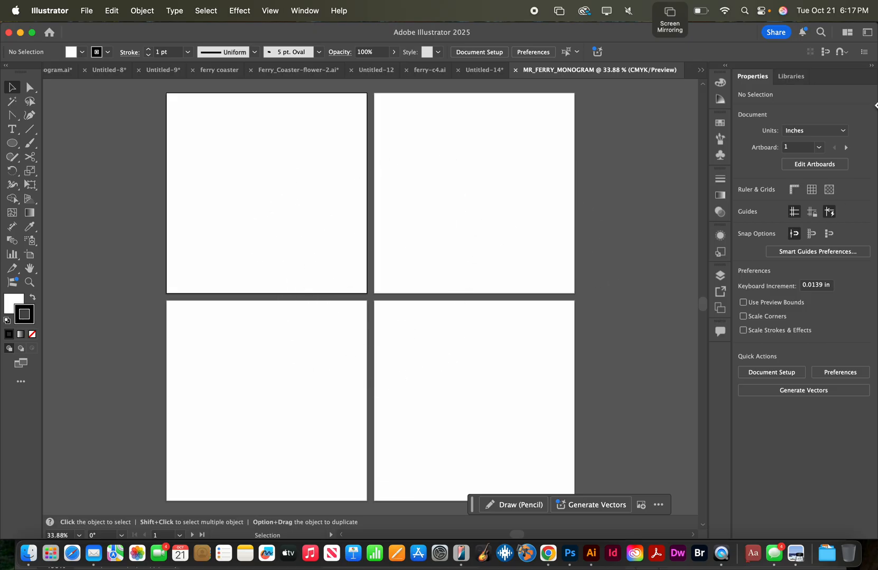
scroll(574, 180, right, 1)
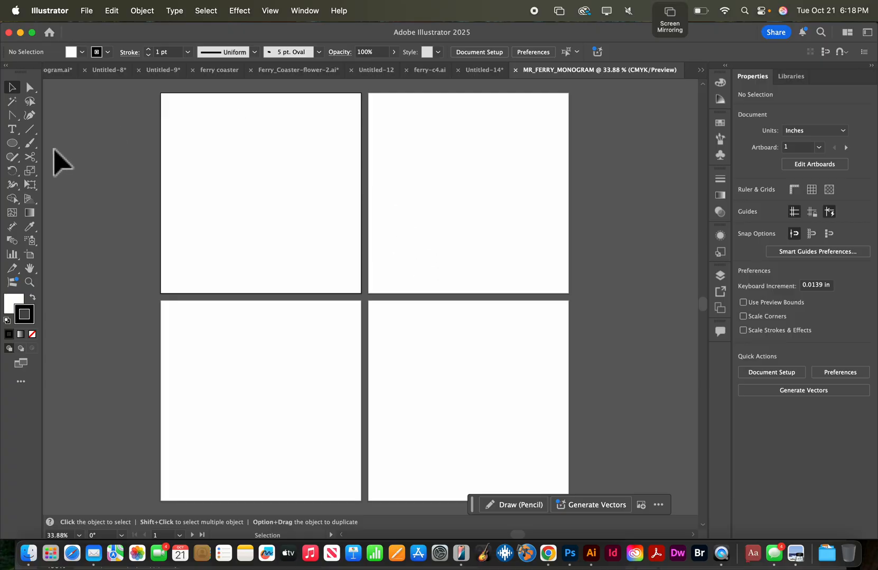
click(14, 148)
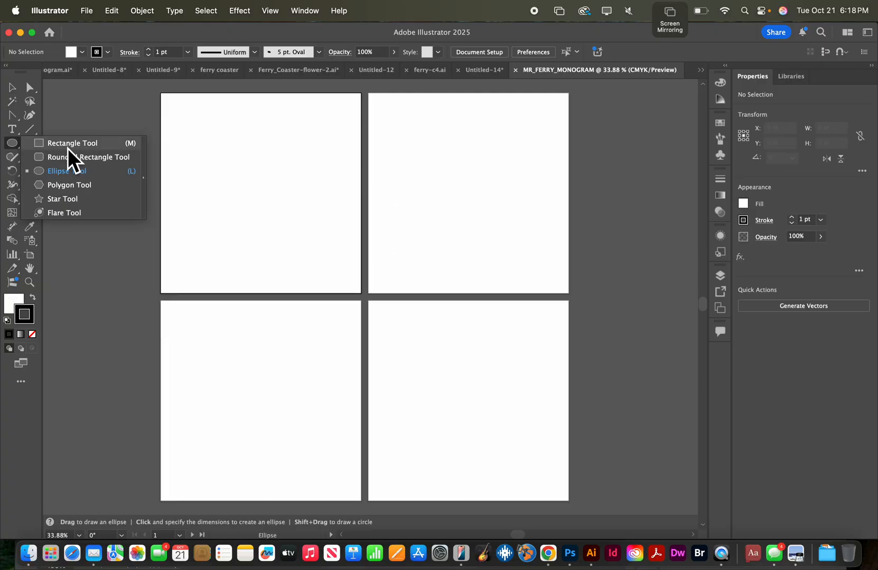
click(68, 148)
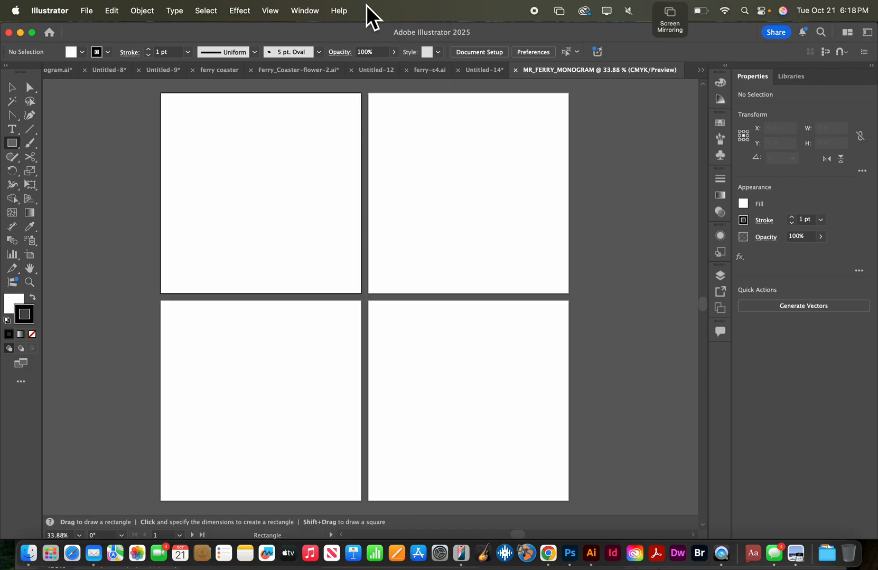
Step: Reset the Essentials Classic workspace
click(307, 11)
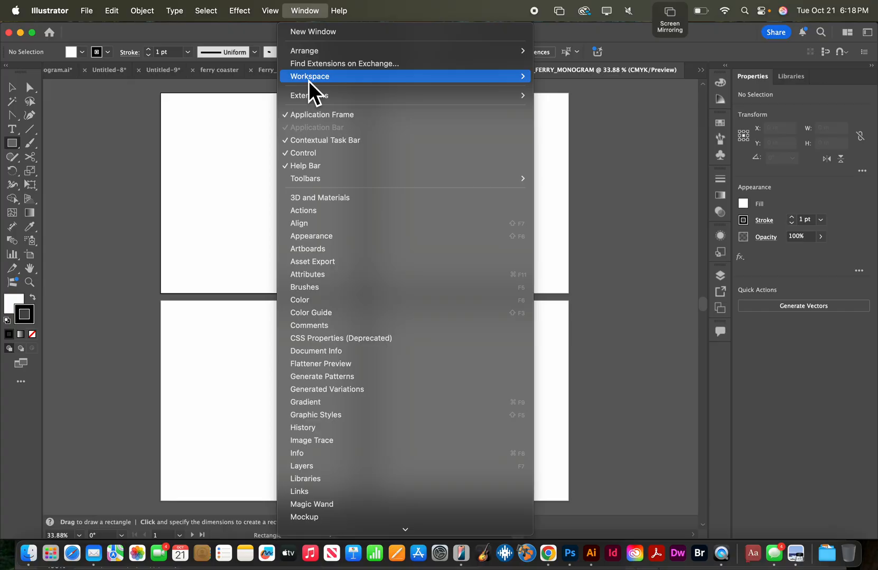
mouse_move(319, 80)
click(560, 104)
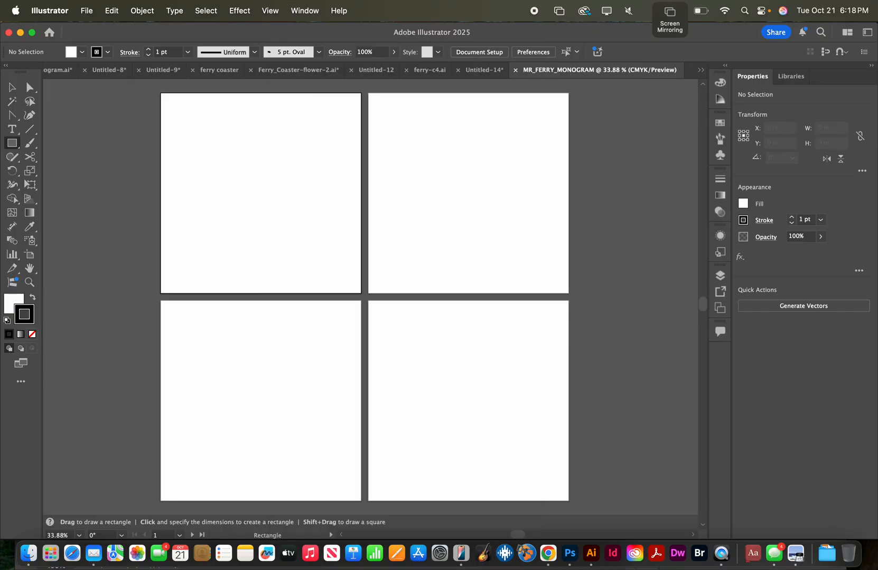
click(869, 34)
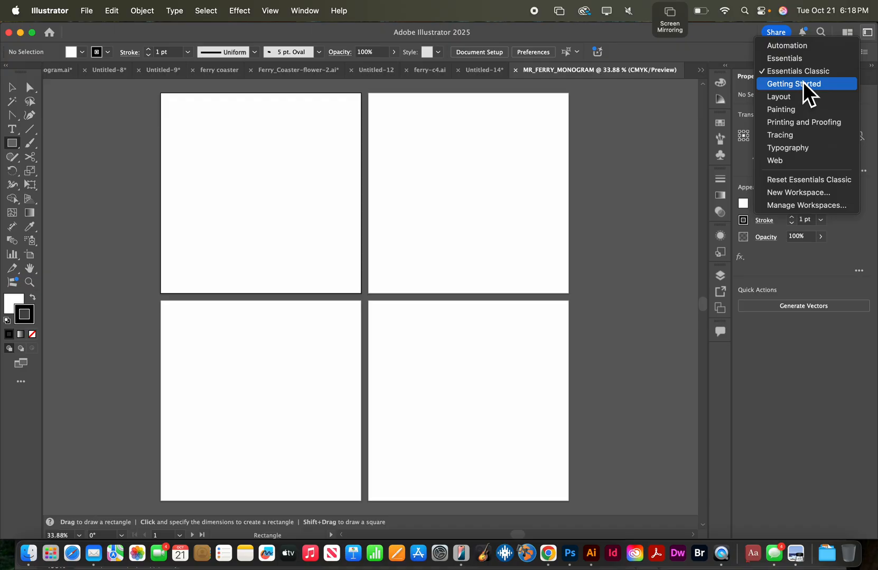
click(812, 182)
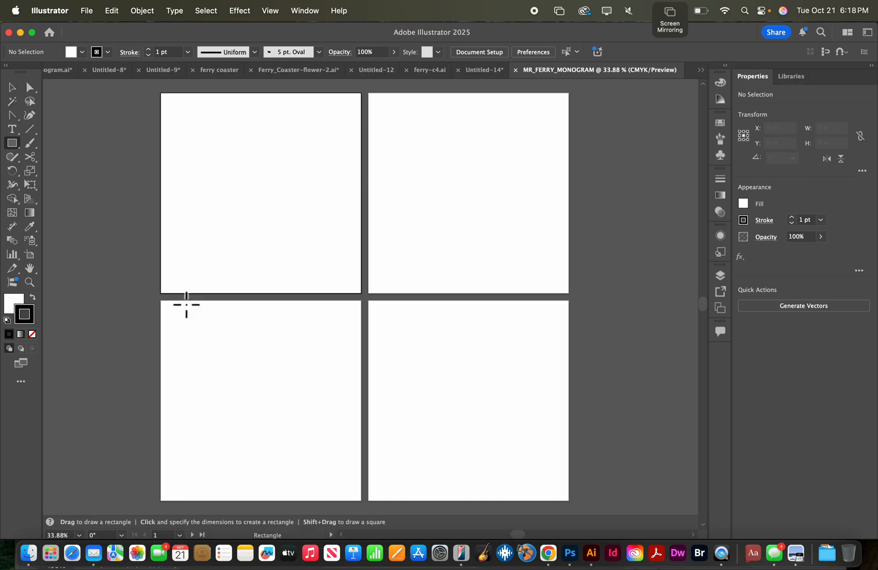
click(724, 278)
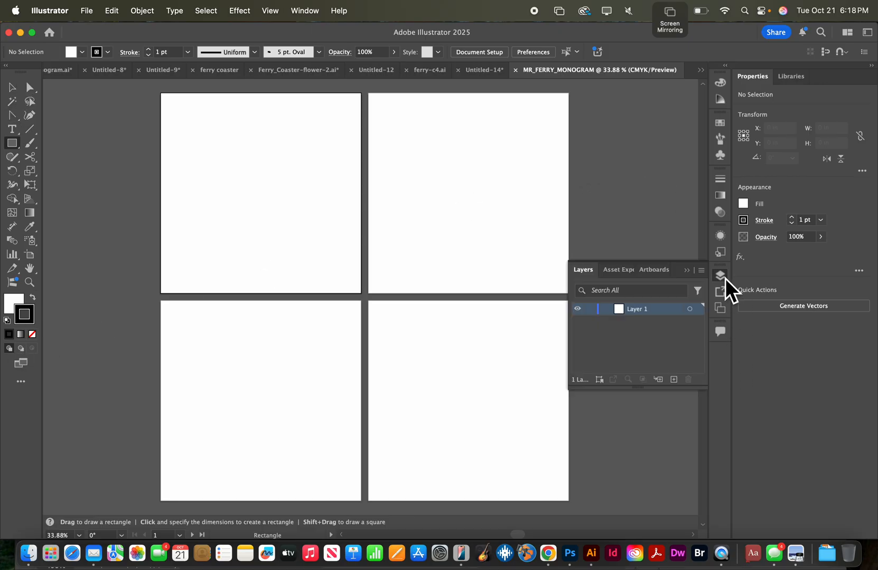
click(725, 279)
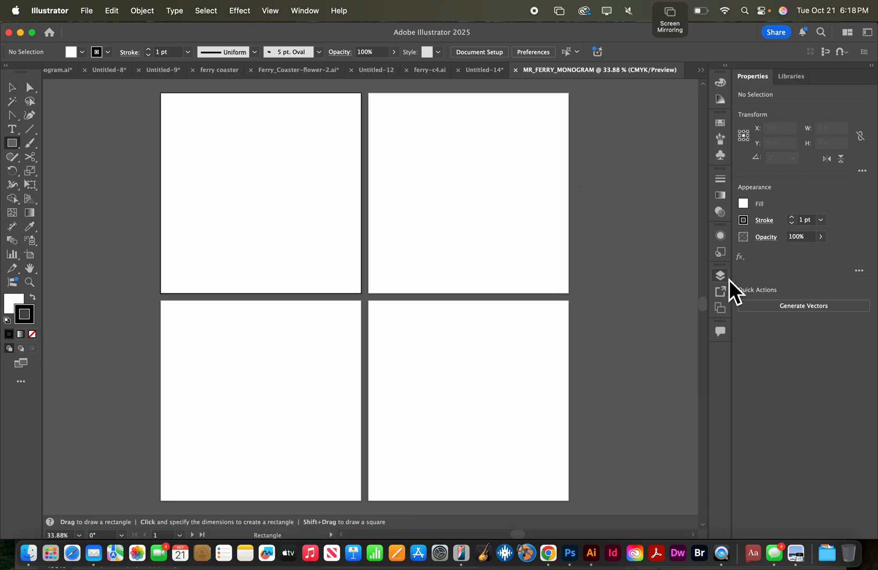
click(30, 89)
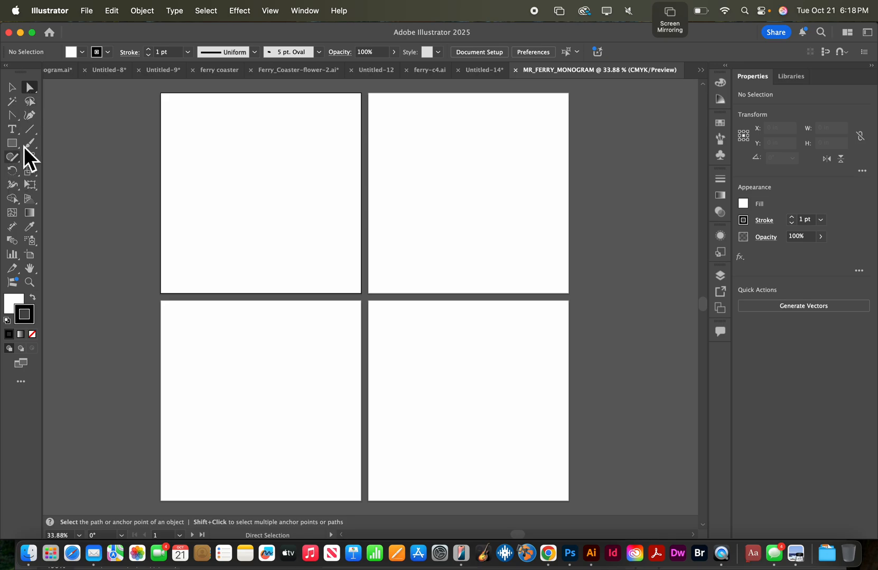
click(15, 135)
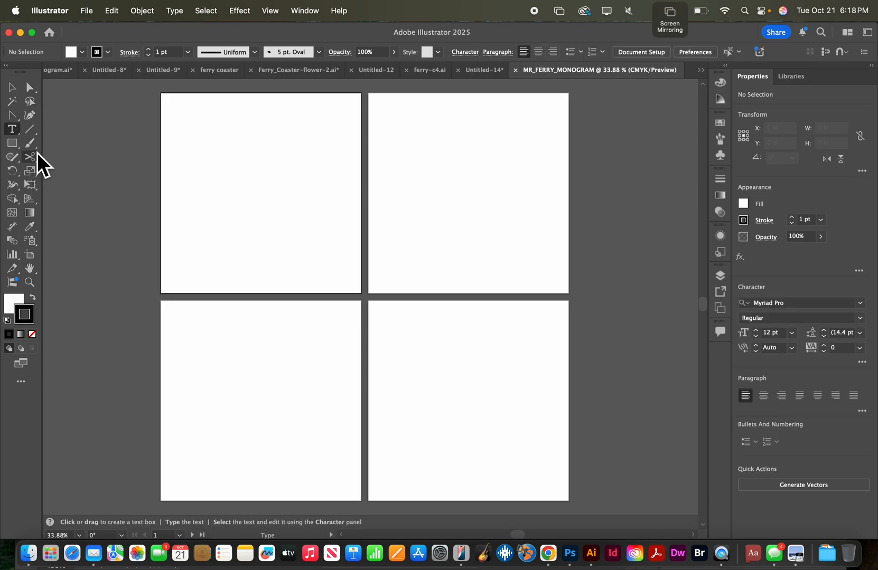
click(12, 143)
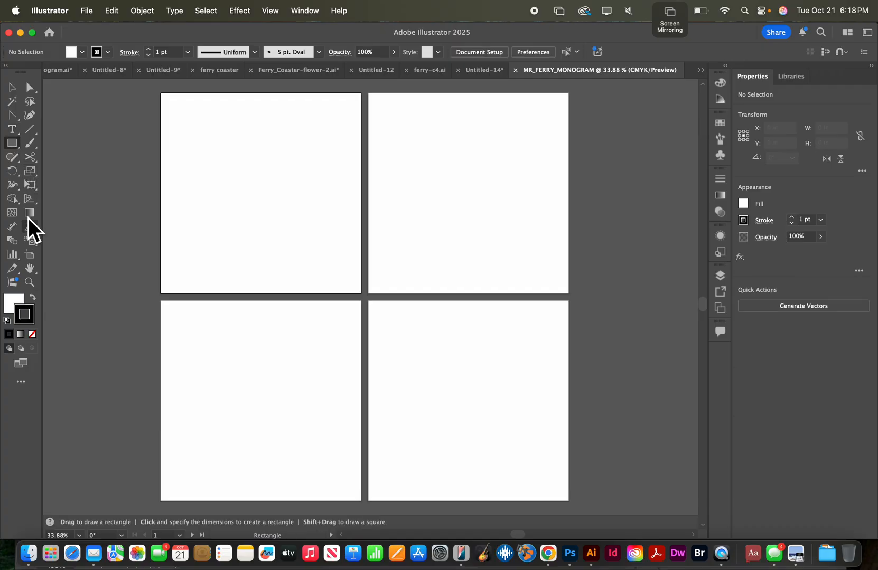
Step: Draw a square about 6.54 in wide from the first artboard's center, then shift it and align it back to the artboard's center both ways
click(19, 149)
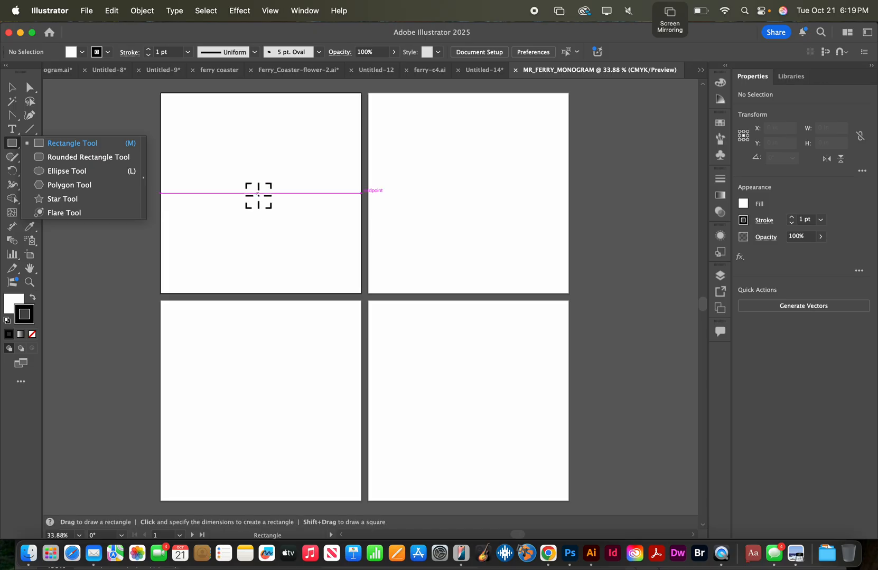
drag(260, 194, 180, 127)
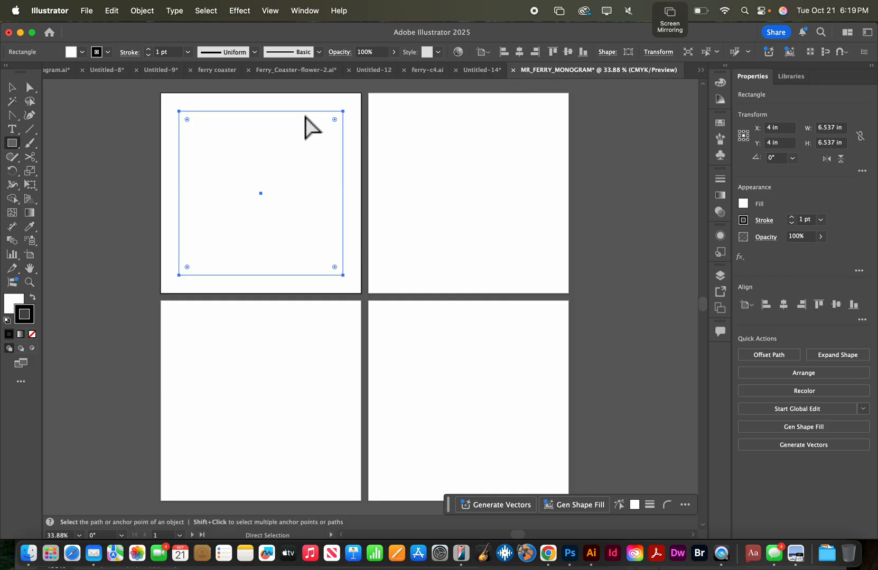
drag(307, 111, 293, 122)
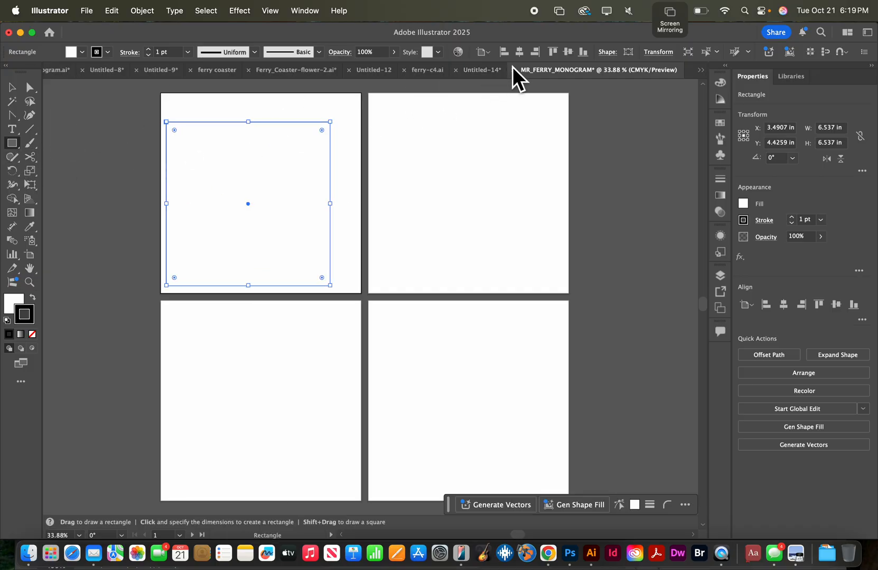
click(522, 55)
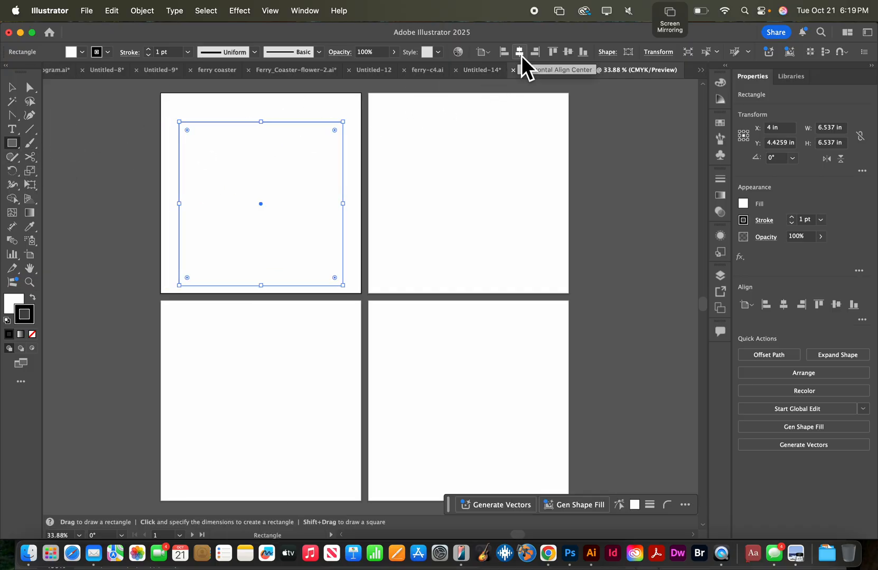
click(573, 55)
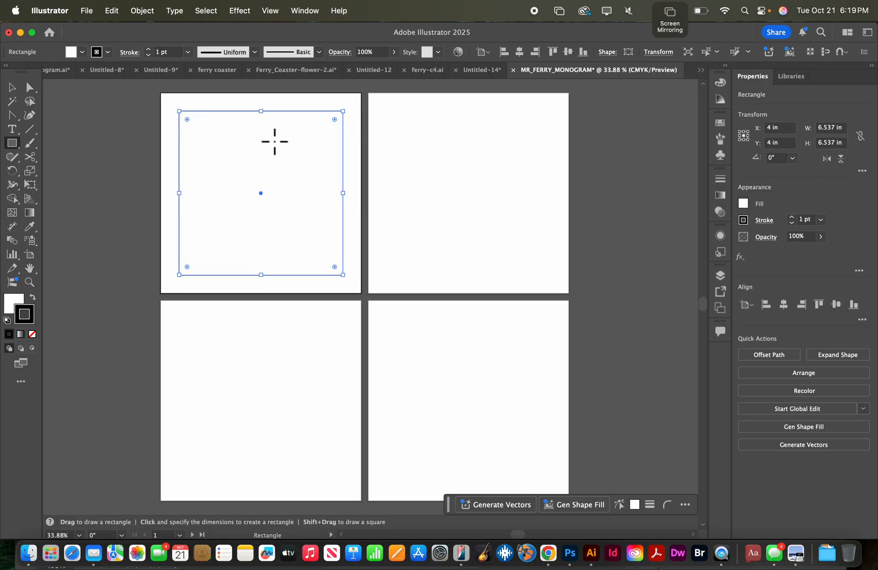
key(super+shift+a)
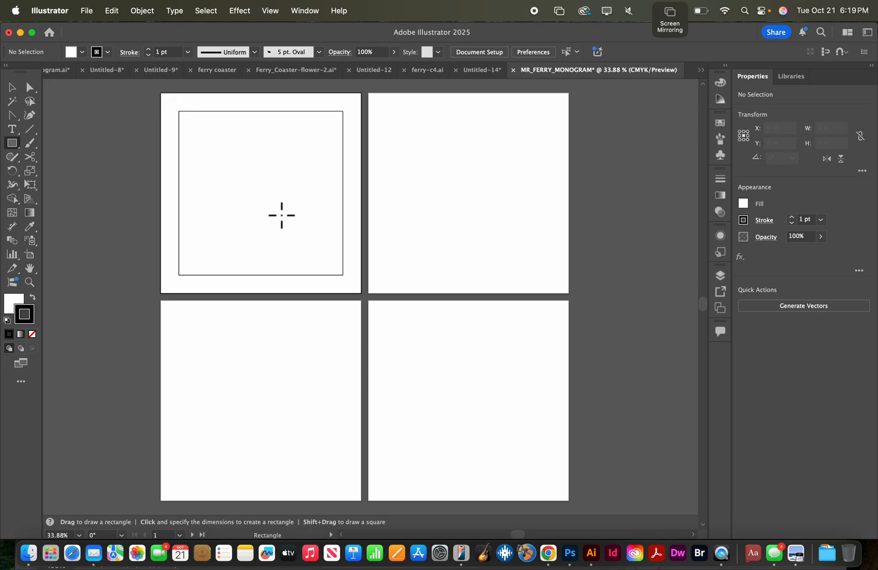
Step: Create a 7 × 7 in square with exact dimensions and move it to the first artboard's horizontal center
click(259, 189)
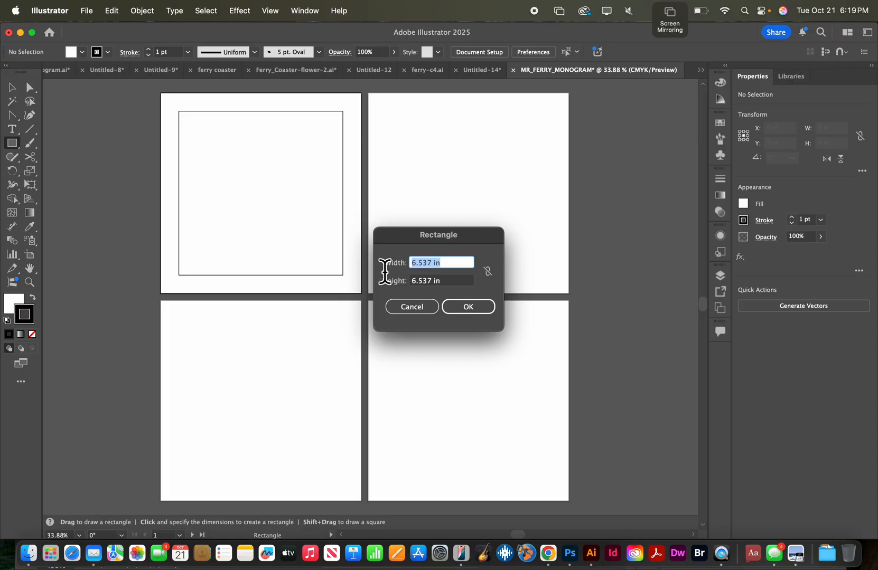
text(7)
key(Tab)
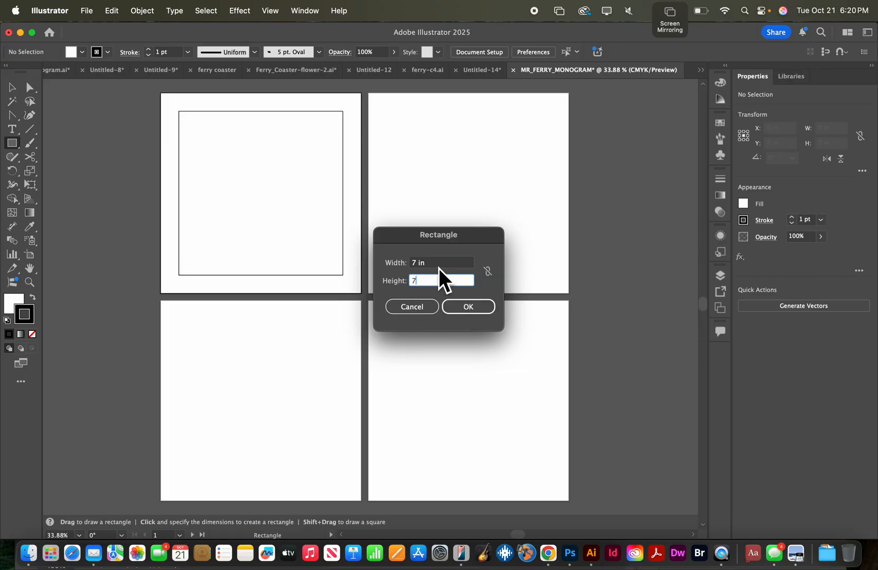
click(465, 304)
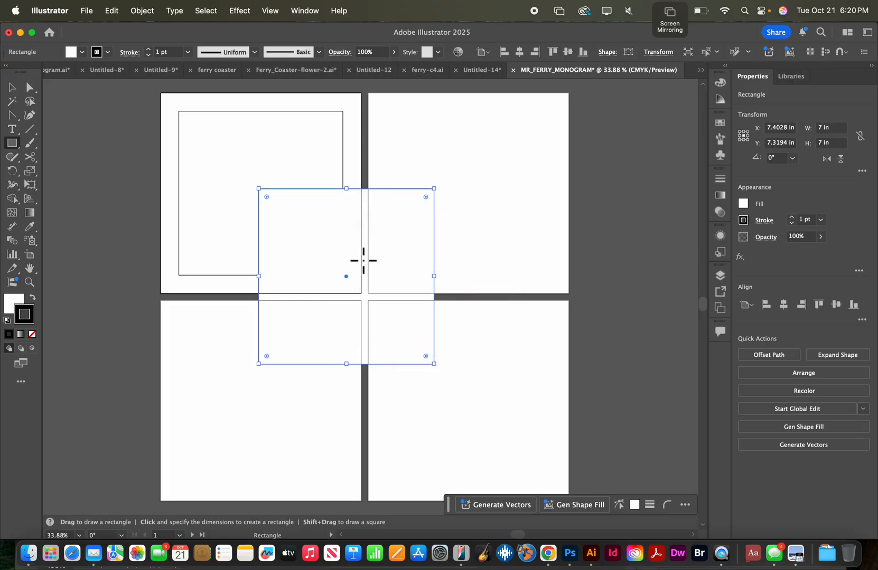
drag(362, 263, 277, 251)
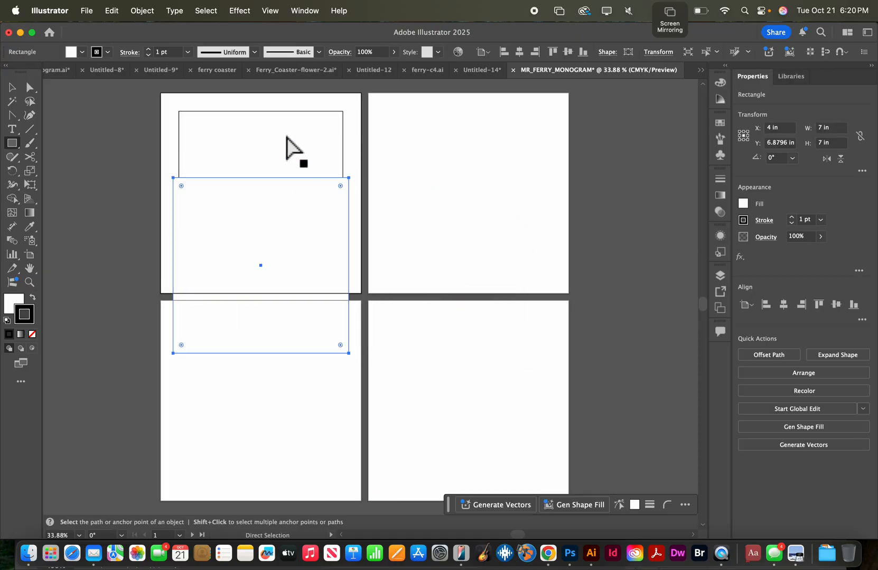
Step: Delete the smaller square on the first artboard
click(259, 111)
key(BackSpace)
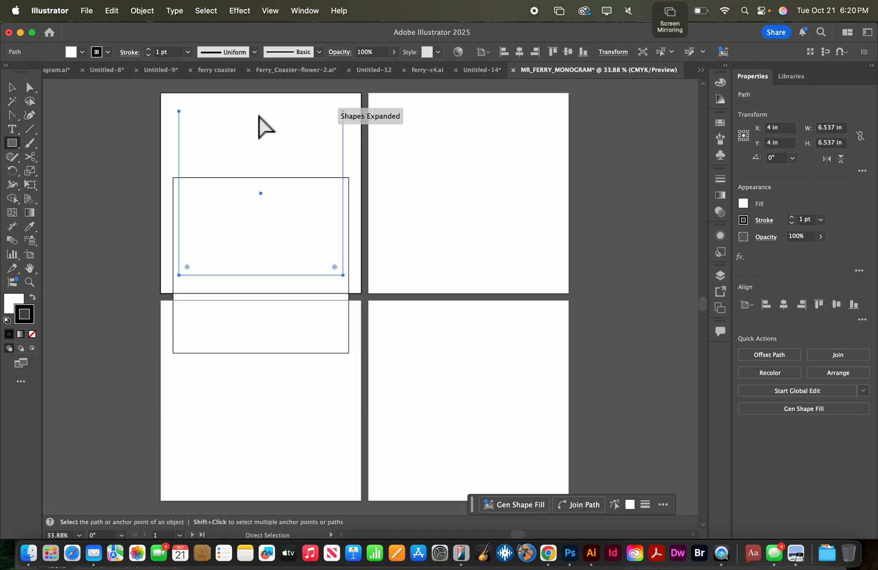
key(BackSpace)
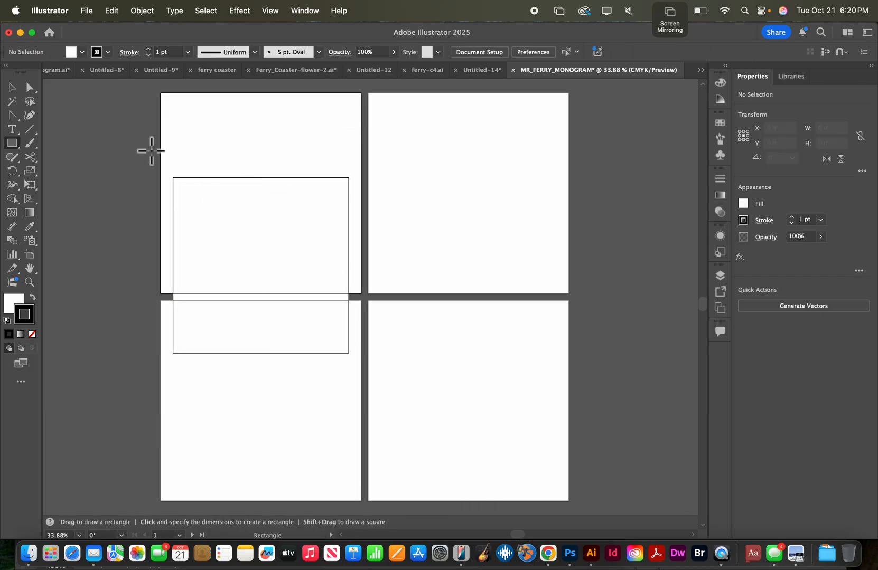
Step: Move the 7 in square up, center it vertically on the first artboard, and leave it selected
click(20, 88)
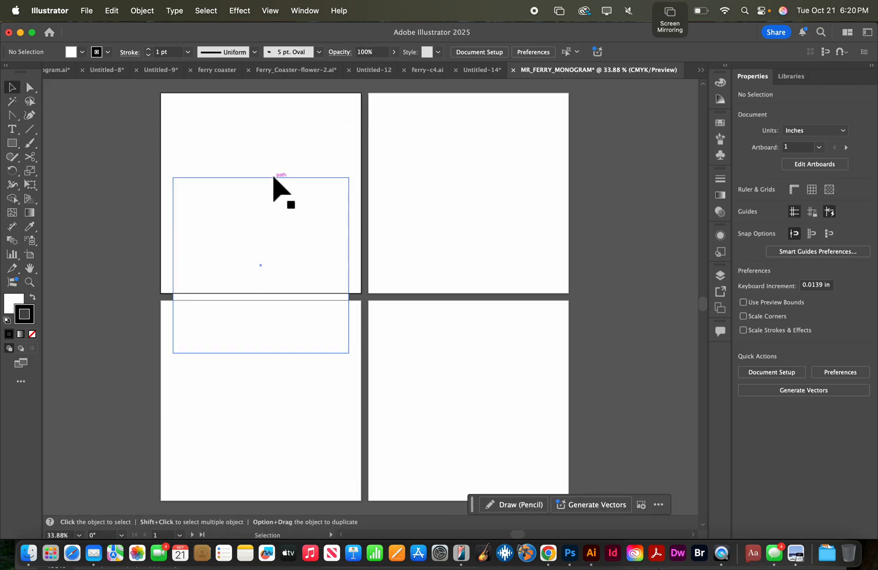
drag(273, 177, 272, 105)
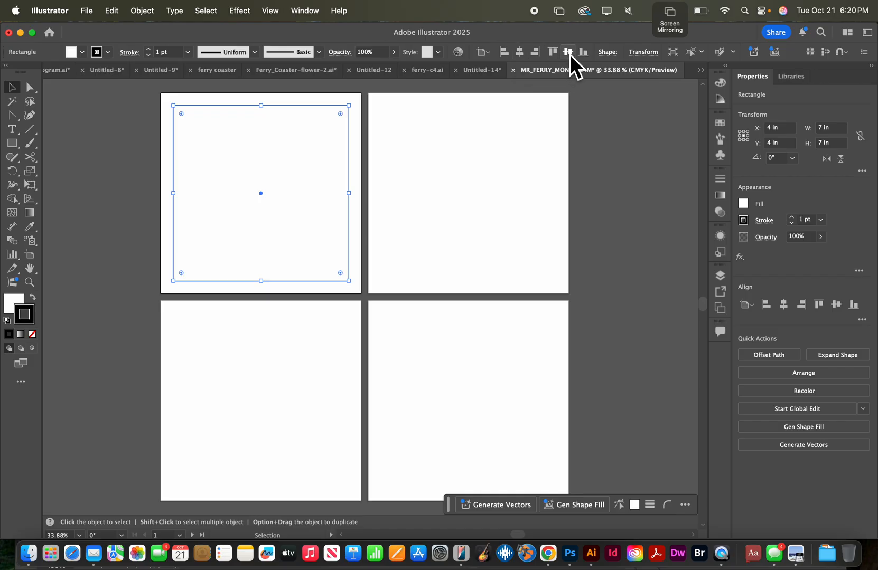
click(122, 200)
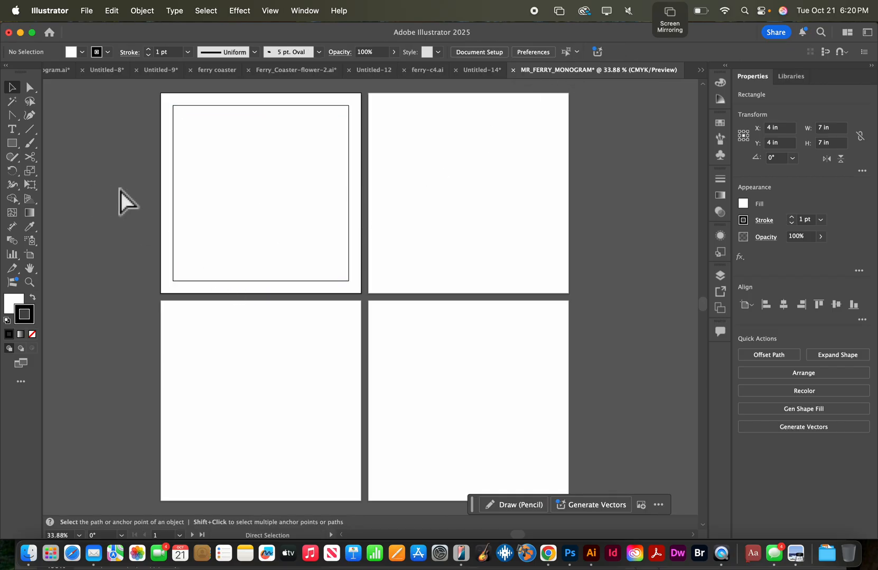
click(220, 132)
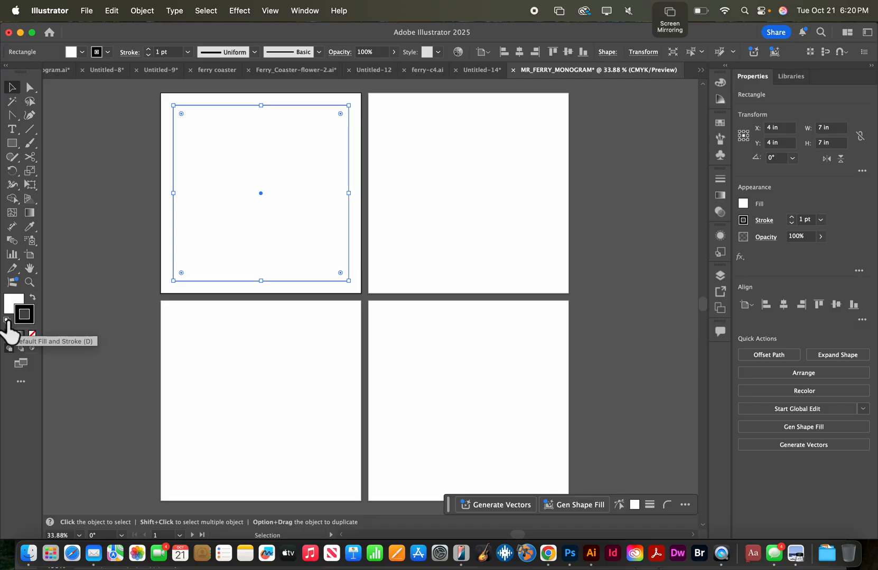
Step: Swap the 7 in square's fill and stroke to make it black, remove its stroke, and deselect it
click(31, 299)
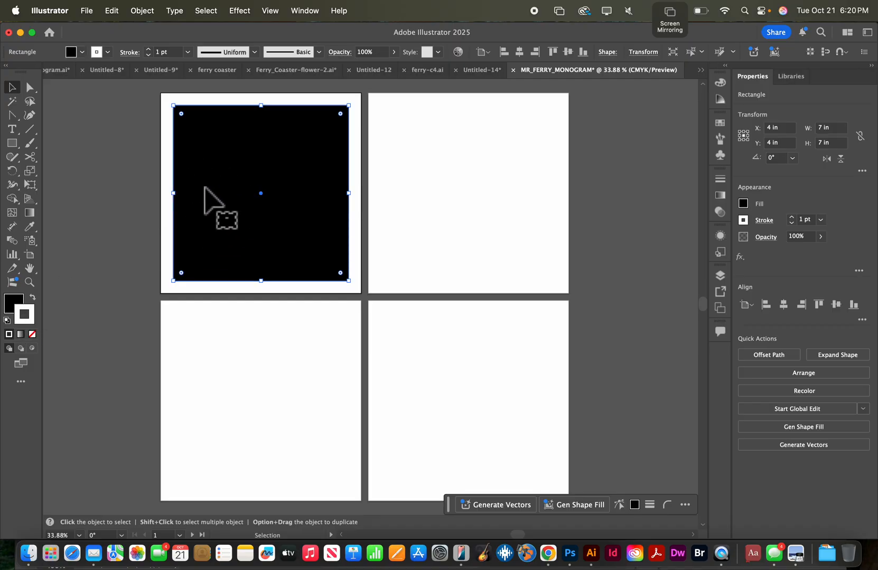
click(34, 336)
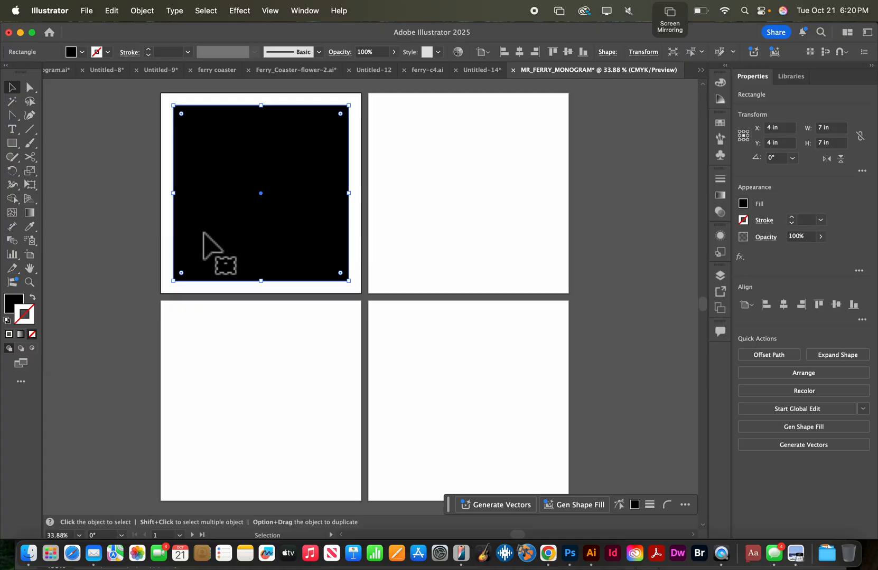
key(a)
click(101, 200)
key(v)
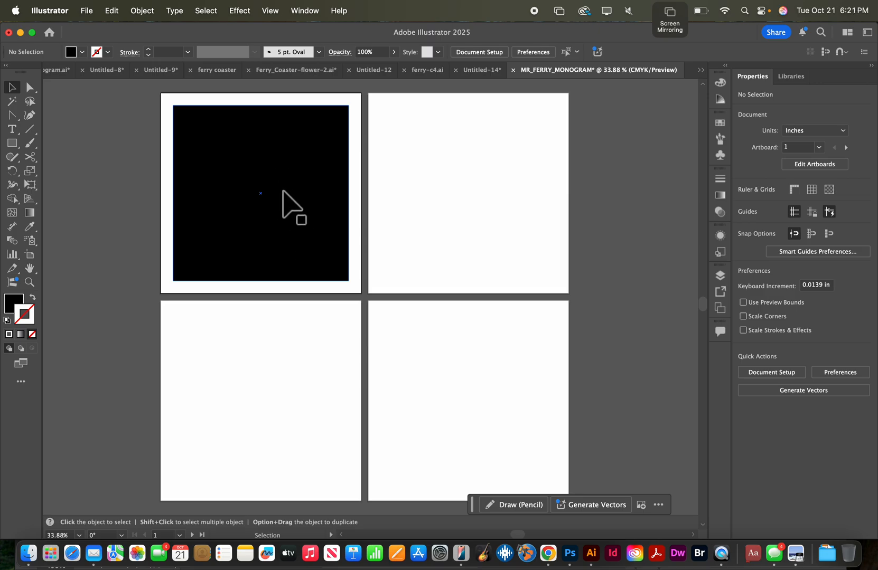
Step: Lock the black 7 in square on the first artboard, exiting isolation mode if it is entered
scroll(283, 192, right, 1)
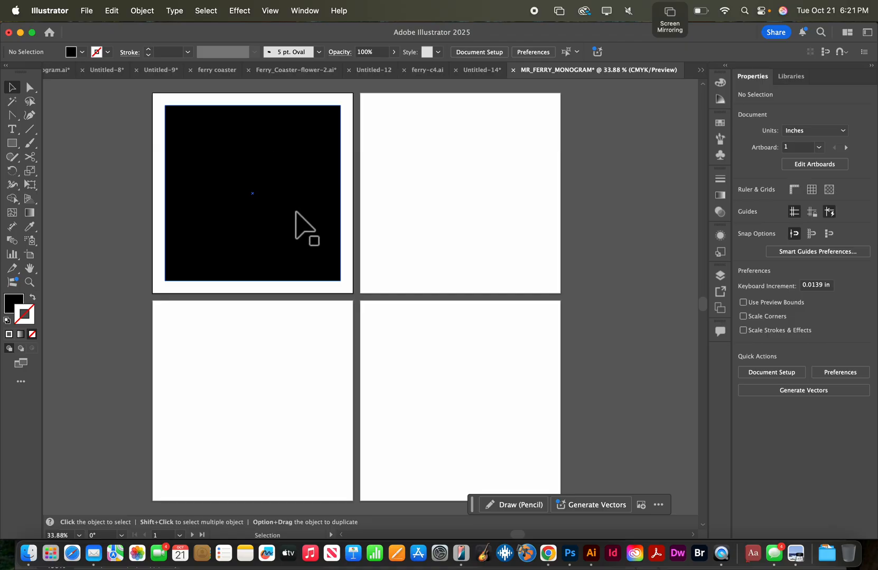
click(153, 15)
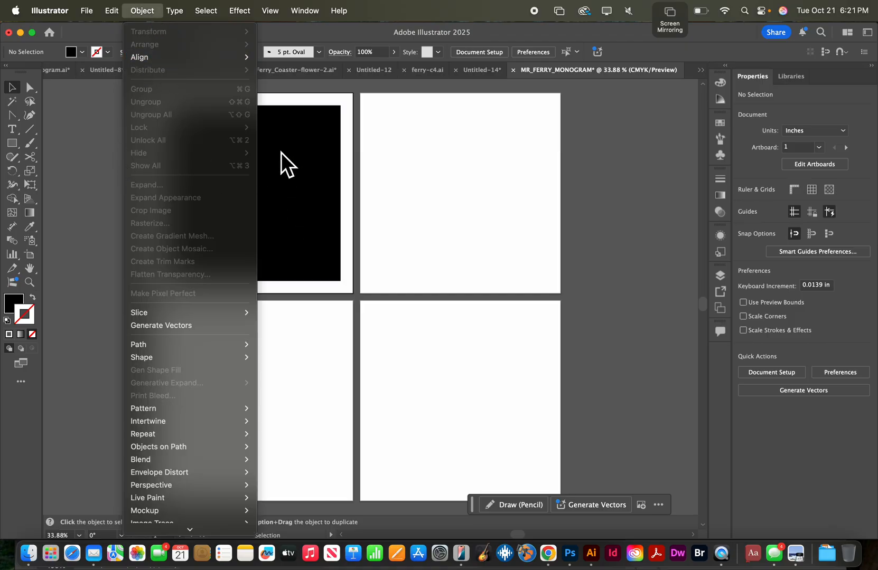
click(308, 130)
click(304, 127)
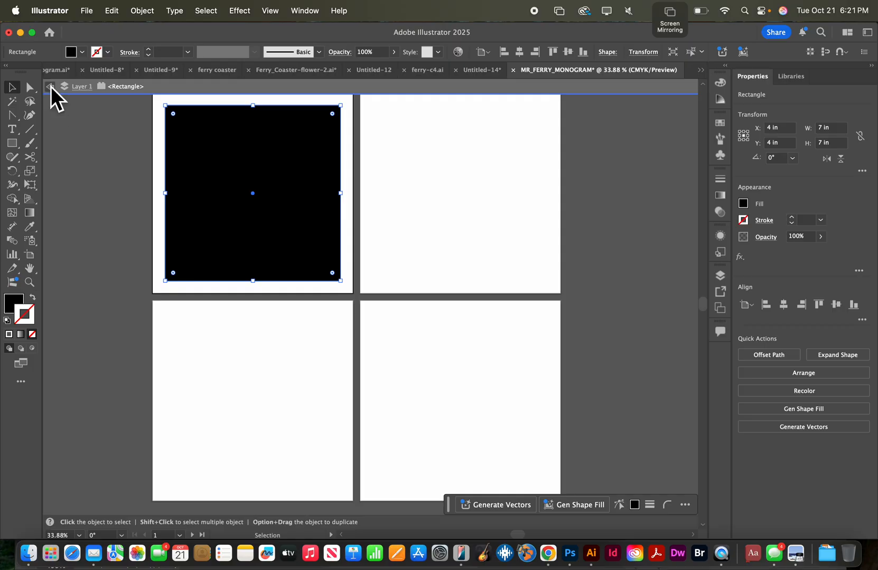
click(51, 87)
click(51, 87)
click(264, 127)
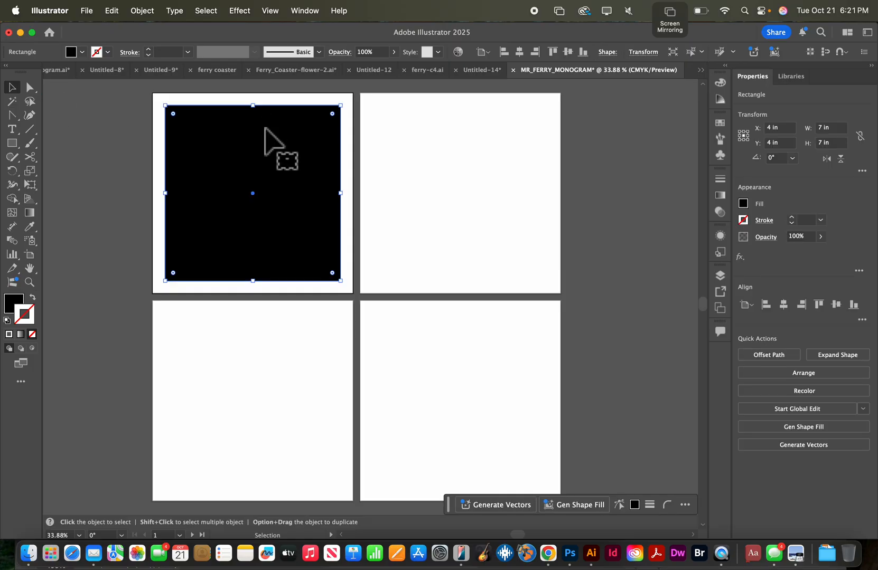
click(142, 11)
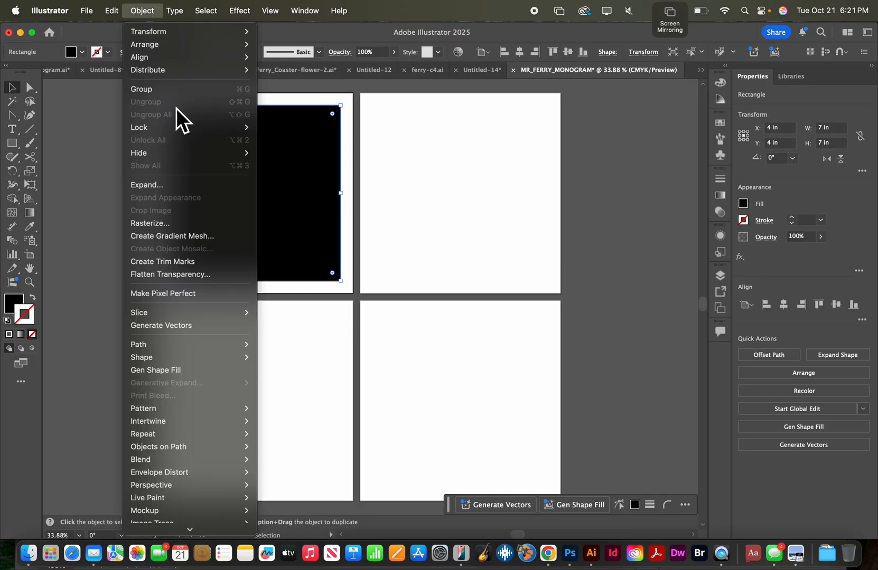
mouse_move(165, 131)
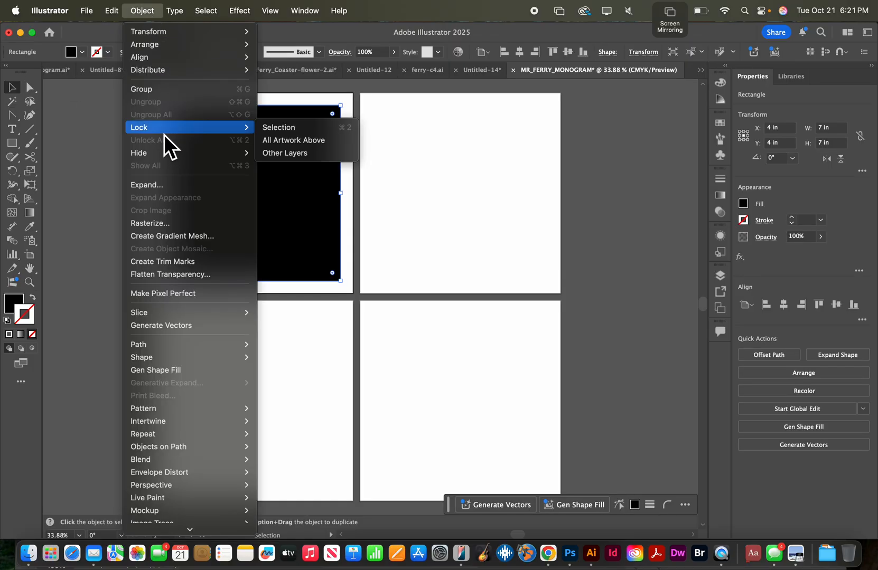
click(282, 131)
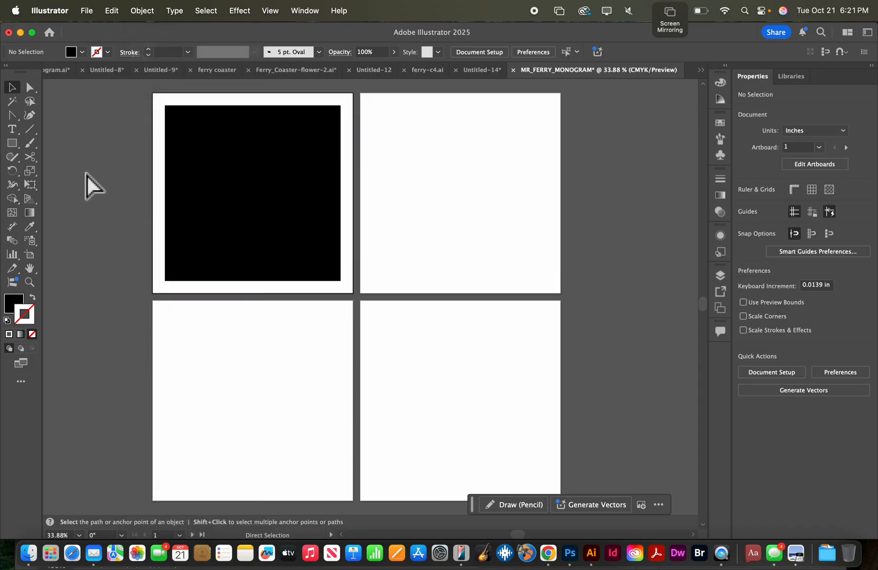
Step: With the Type tool active, turn off the web-only color restriction and set the fill color to white (#ffffff)
scroll(253, 153, left, 1)
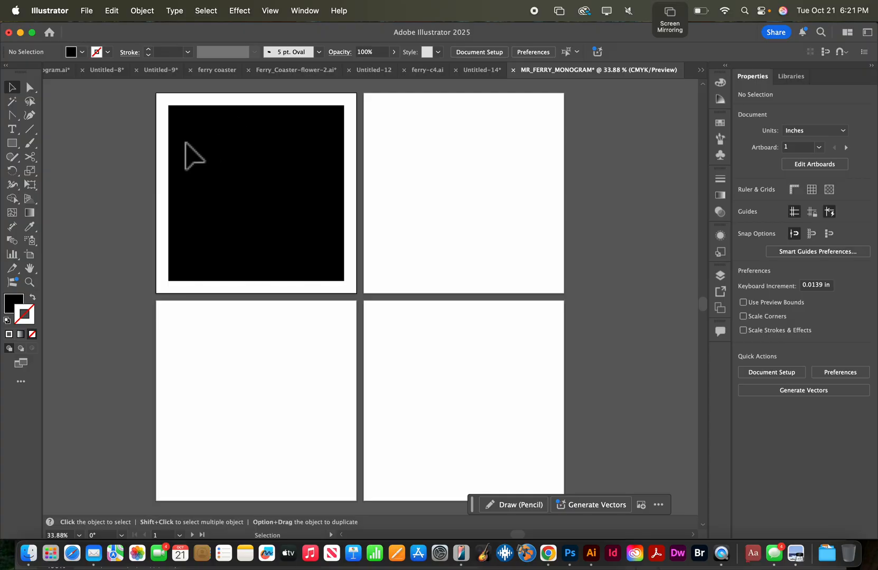
scroll(186, 153, left, 3)
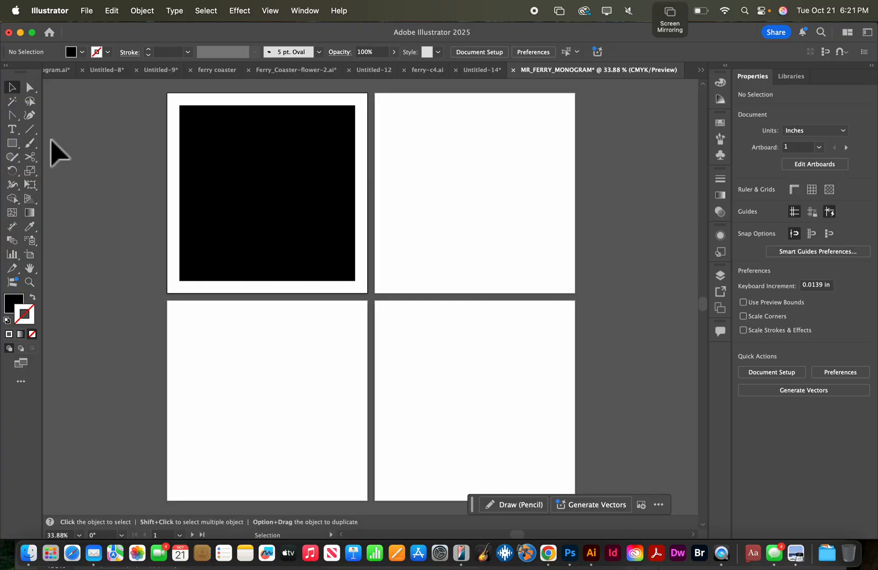
key(t)
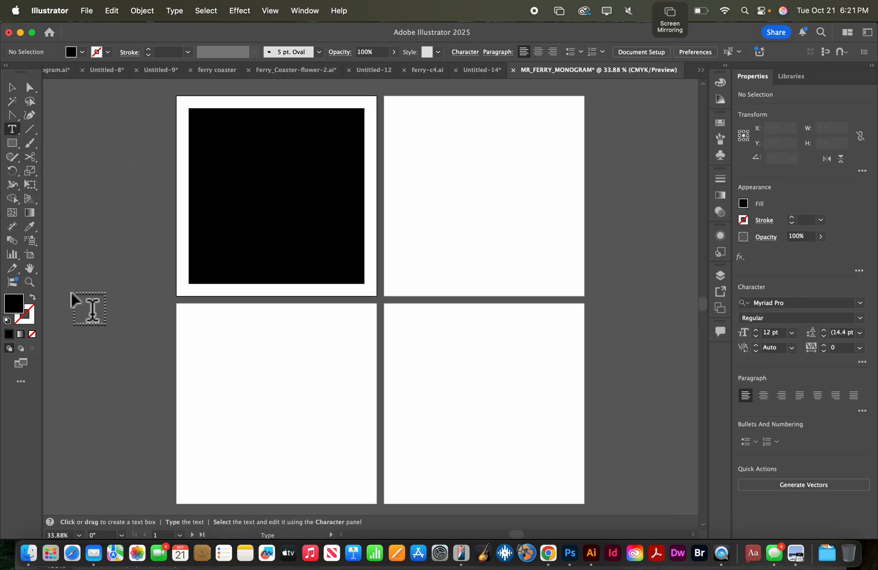
double_click(14, 309)
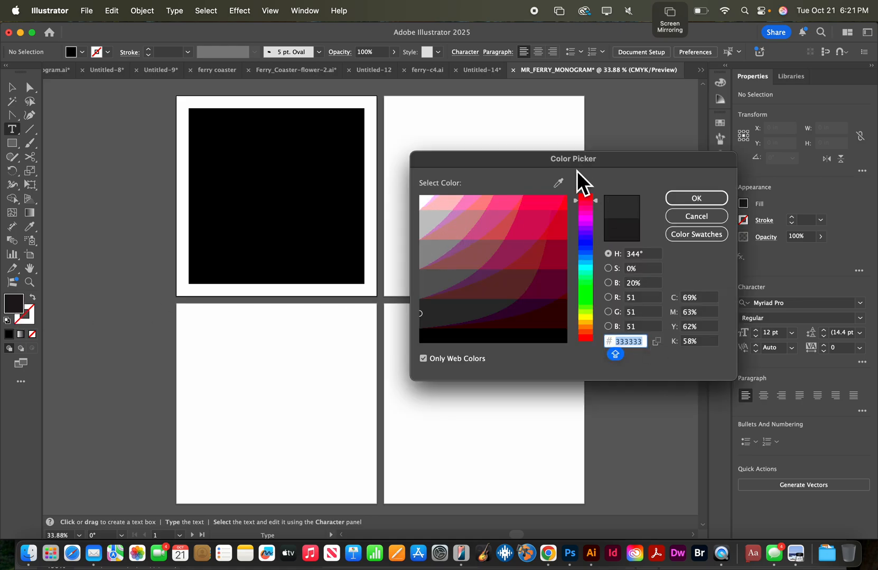
click(423, 359)
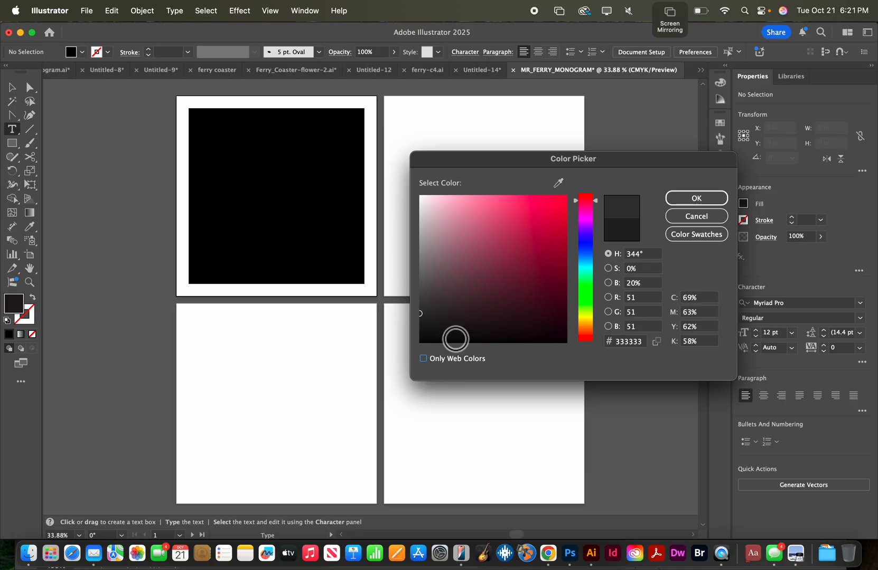
drag(425, 198, 398, 175)
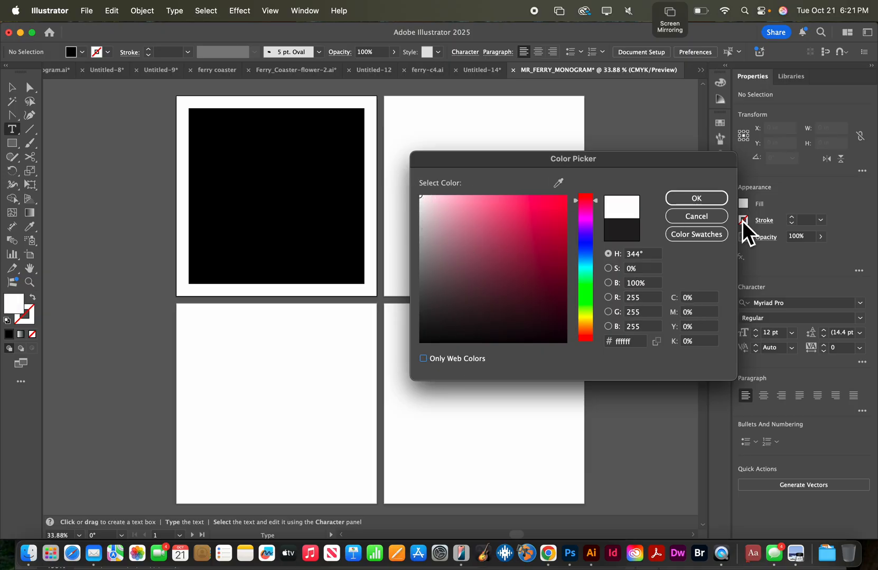
click(696, 199)
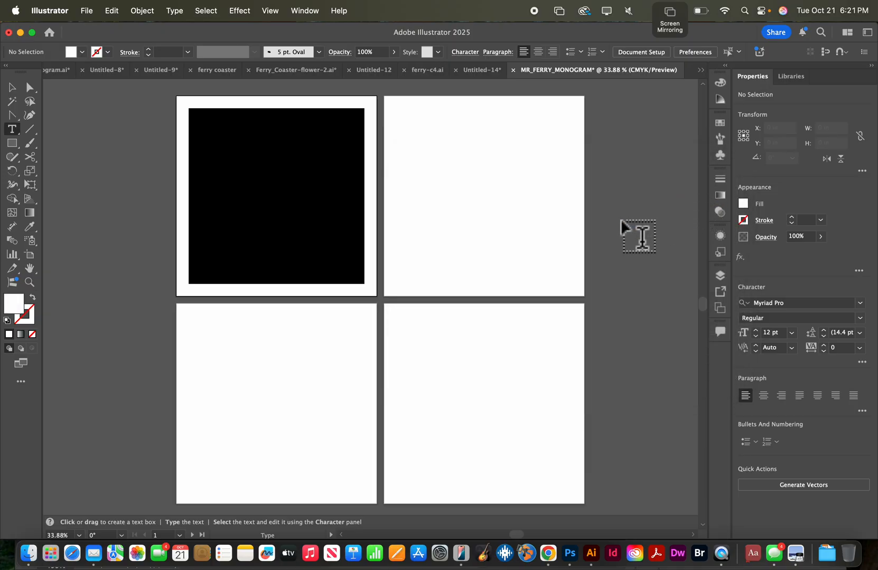
Step: Place point text in the upper part of the black square and set its fill to white (#ffffff)
click(240, 169)
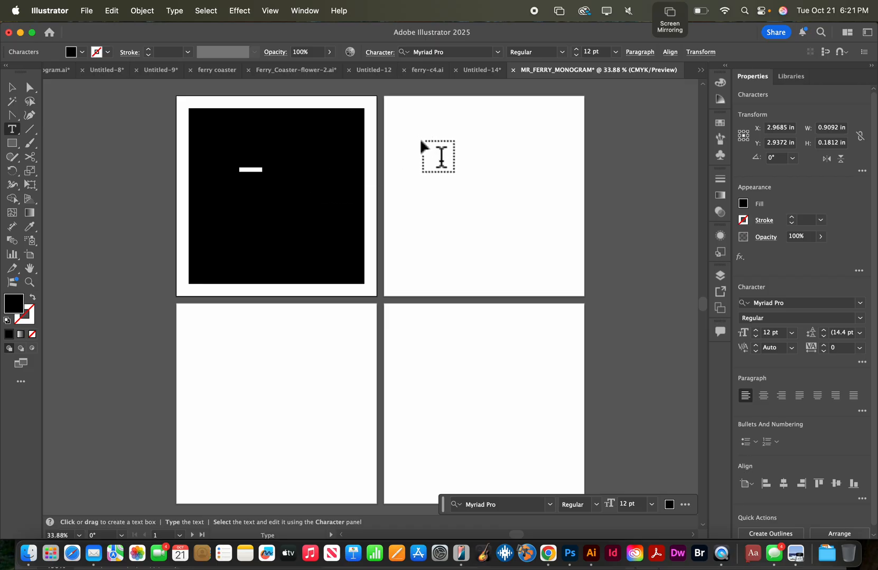
double_click(19, 304)
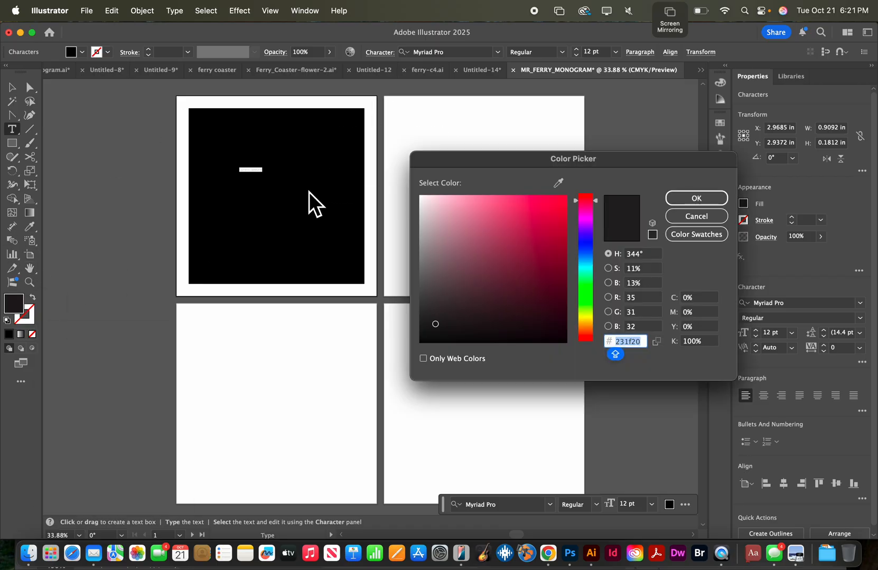
click(423, 200)
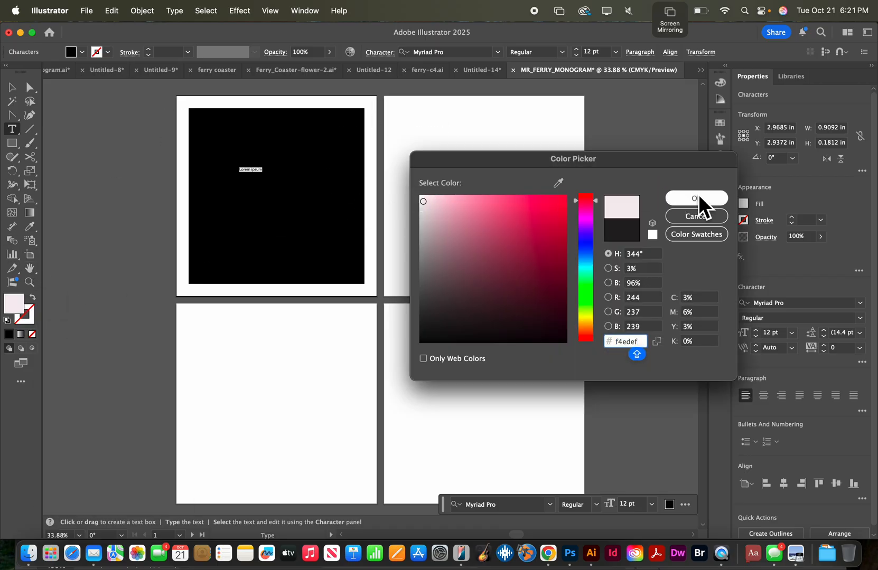
drag(429, 207, 412, 183)
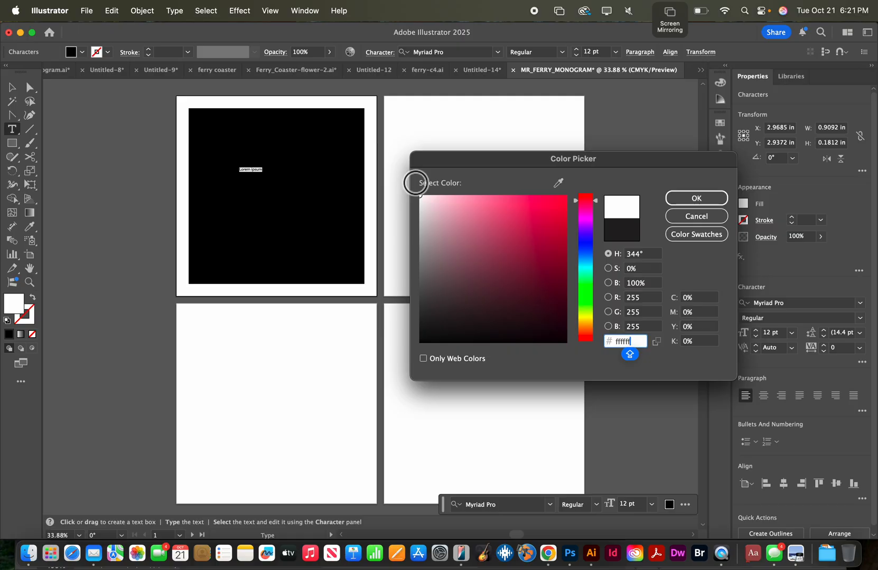
click(696, 198)
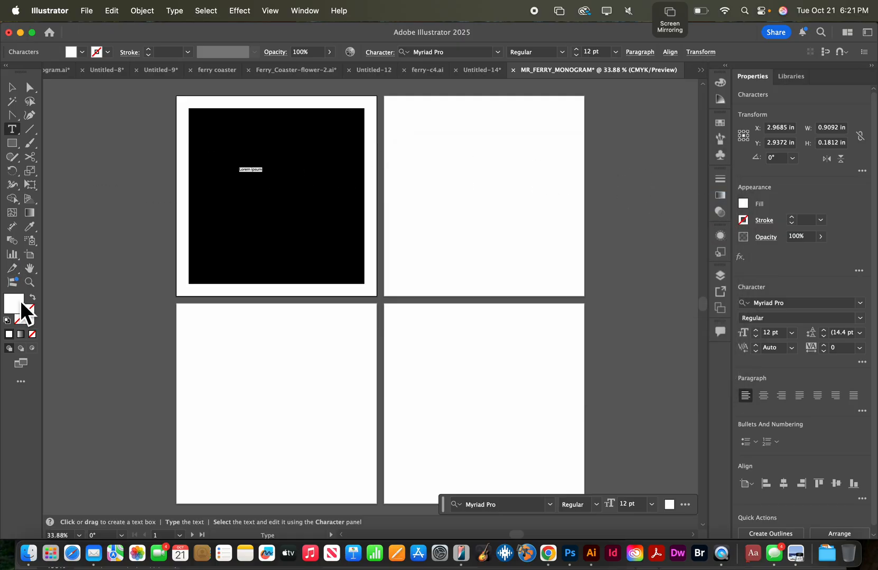
Step: Replace the placeholder text on the black square with the letter A
click(33, 284)
click(228, 205)
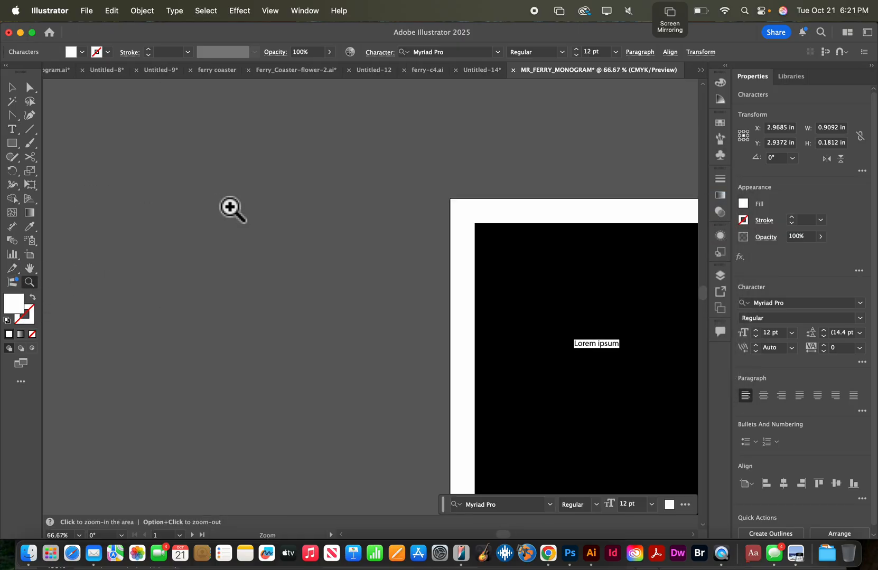
scroll(334, 275, right, 10)
scroll(334, 275, down, 5)
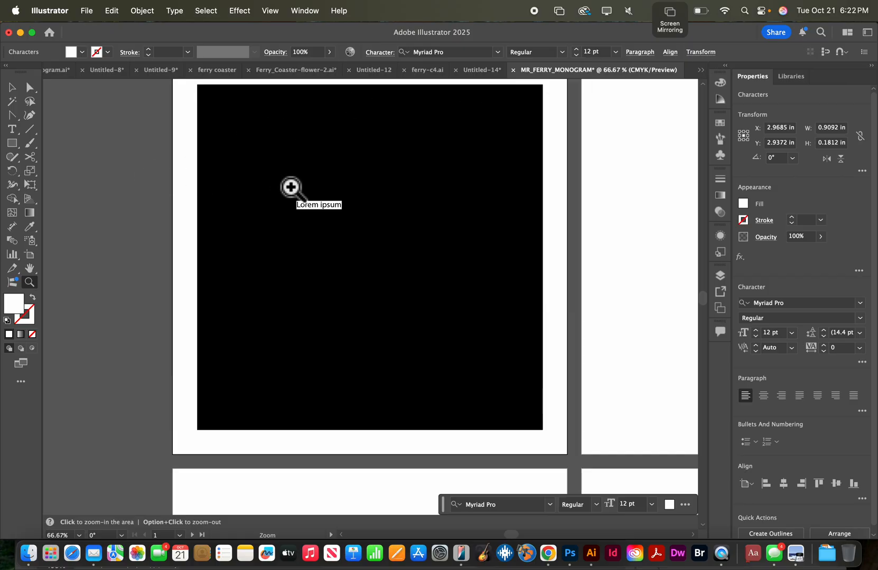
text(A)
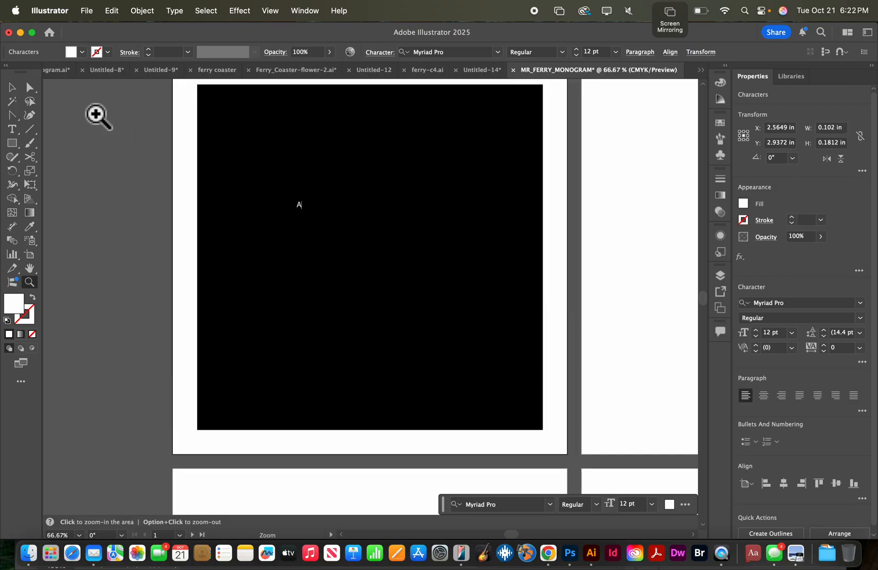
scroll(98, 113, right, 2)
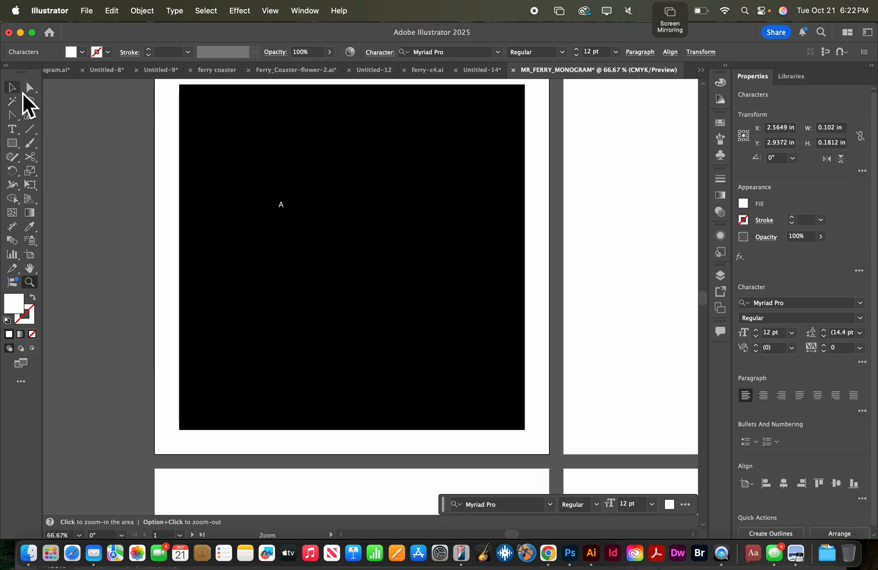
text(T)
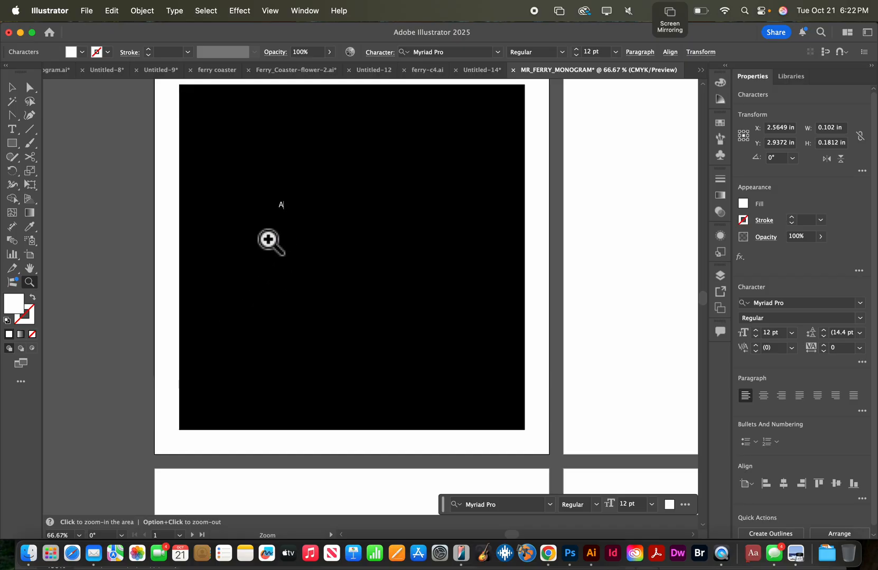
Step: Set the letter A's font size to 72 pt and leave it selected as a type object
click(15, 130)
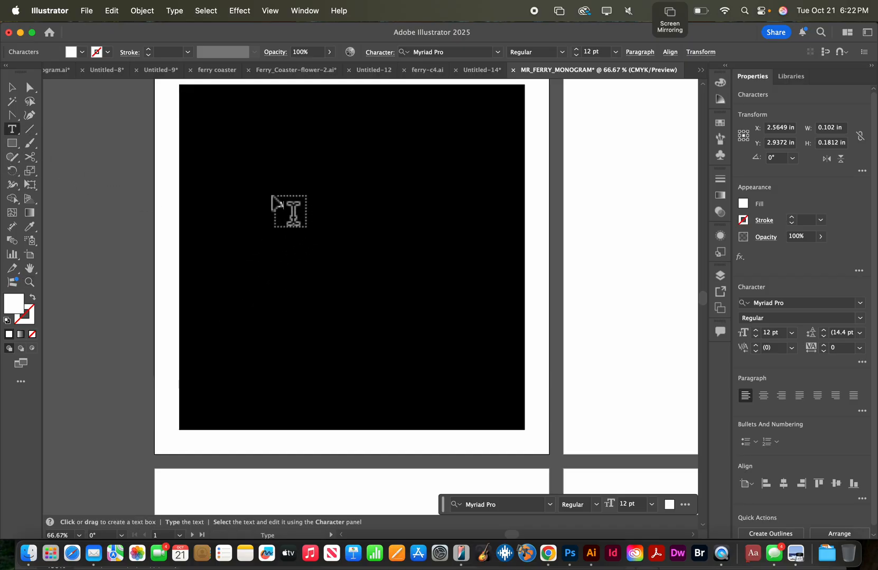
key(super+equal)
key(super+equal)
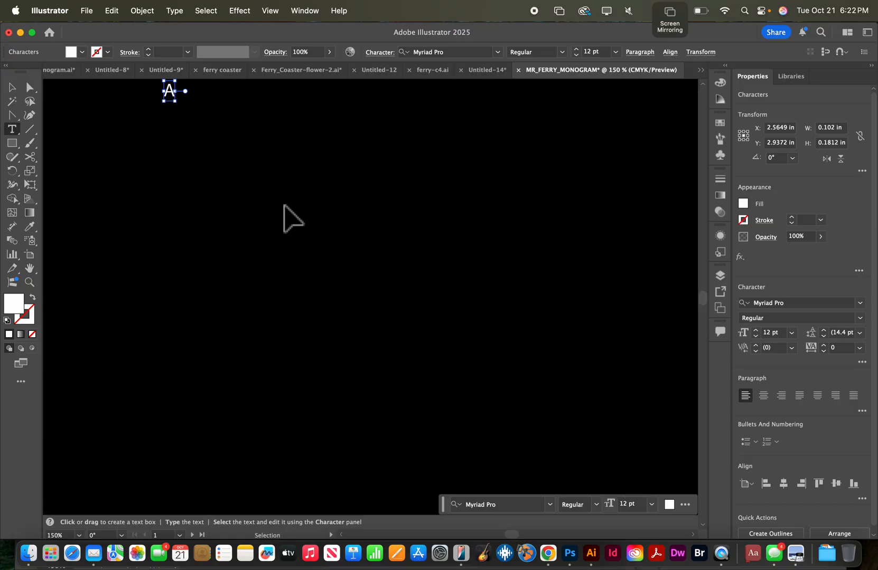
scroll(197, 196, up, 4)
scroll(197, 198, left, 3)
drag(262, 168, 241, 168)
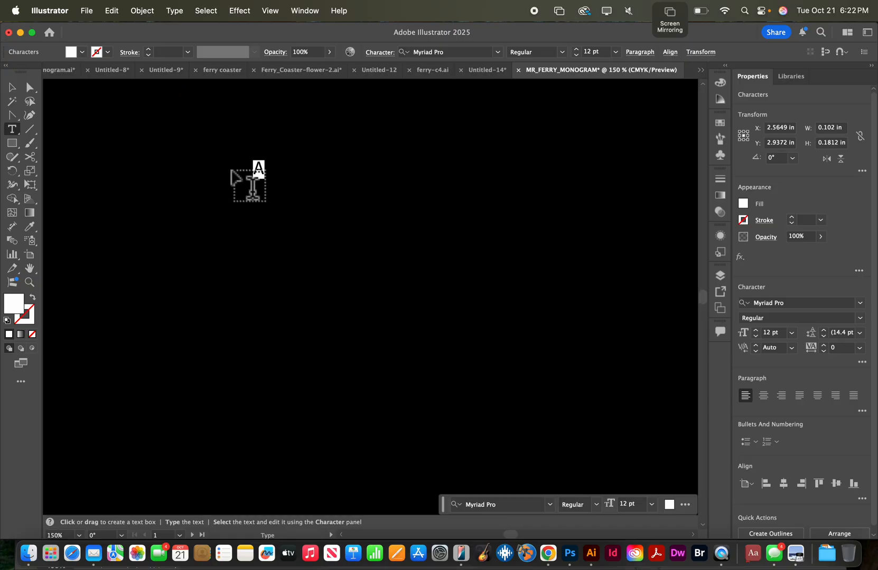
click(579, 53)
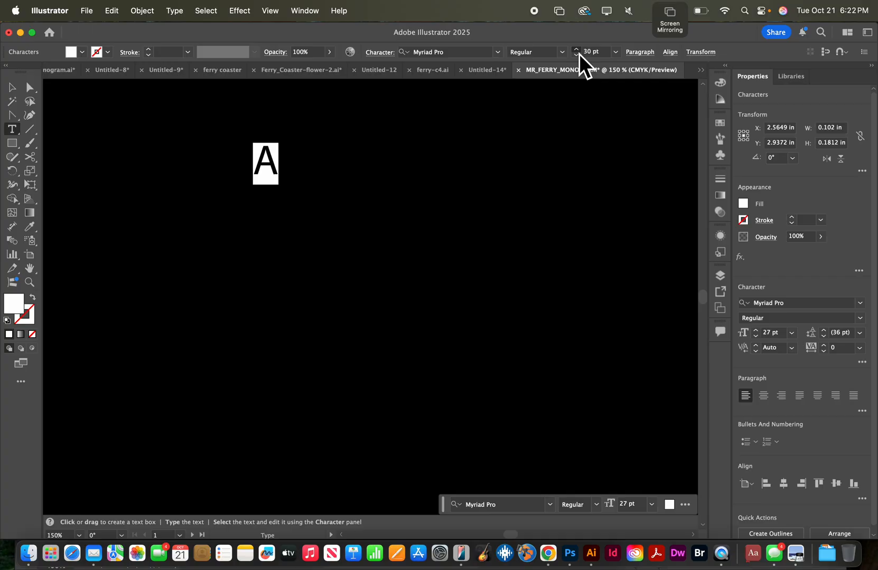
click(615, 51)
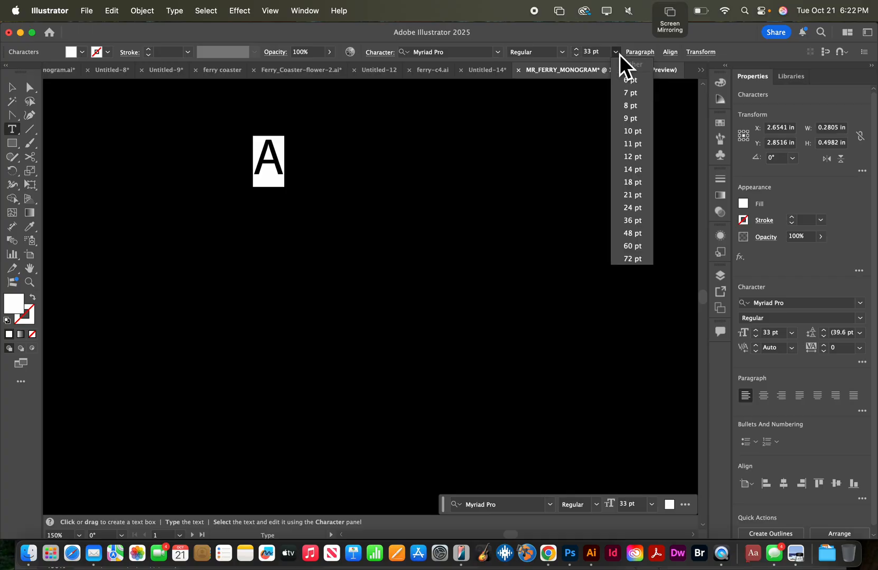
click(631, 263)
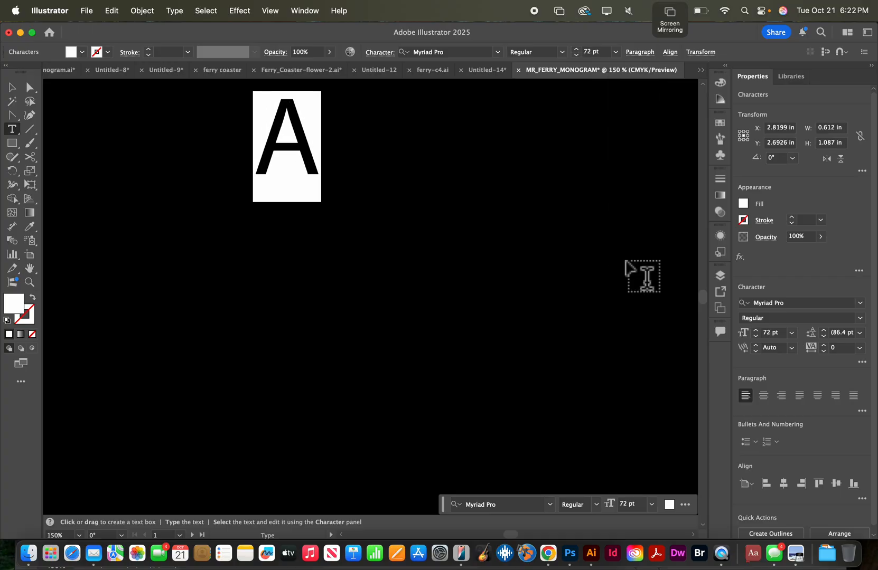
key(super+minus)
key(super+minus)
key(super+minus)
key(super+minus)
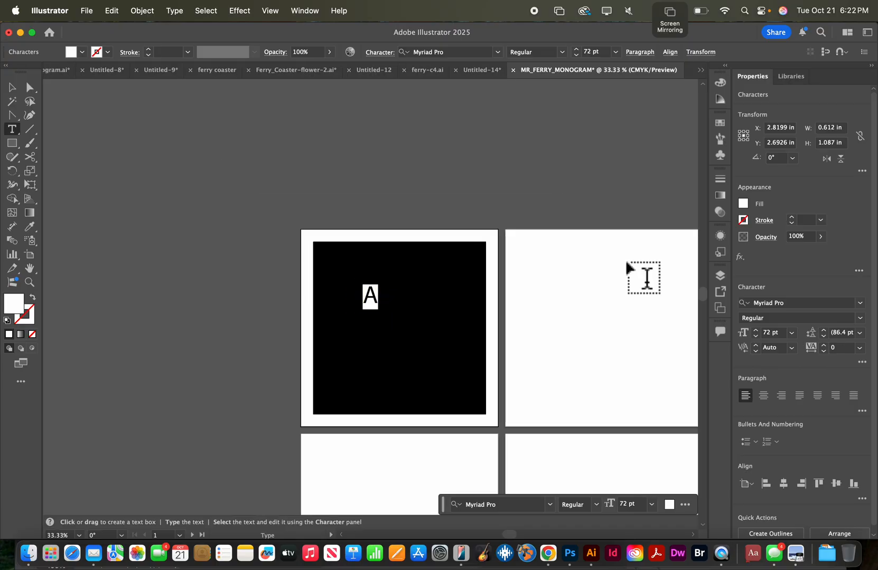
click(12, 88)
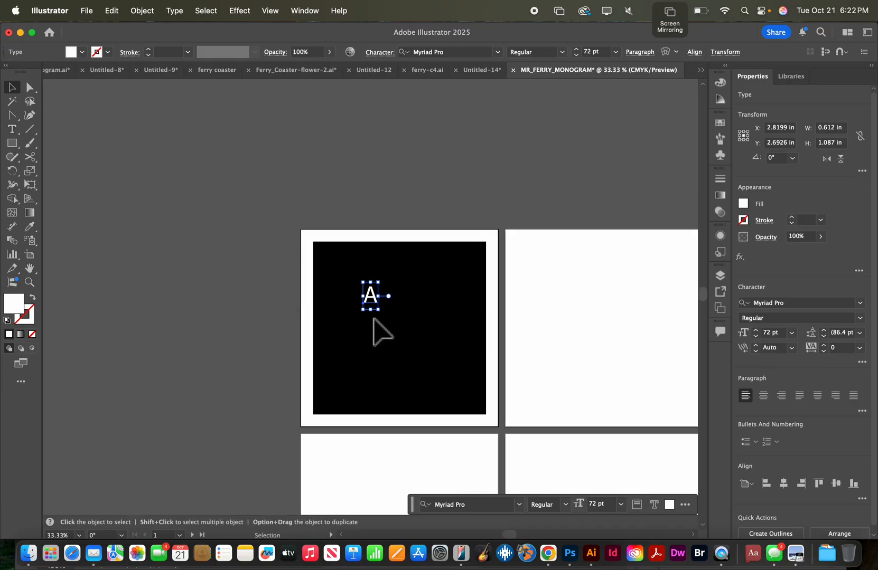
Step: Enlarge the letter A to about 270 pt in the black square's upper-left area and set its font to Rockwell Bold
drag(380, 315, 427, 386)
drag(407, 338, 380, 302)
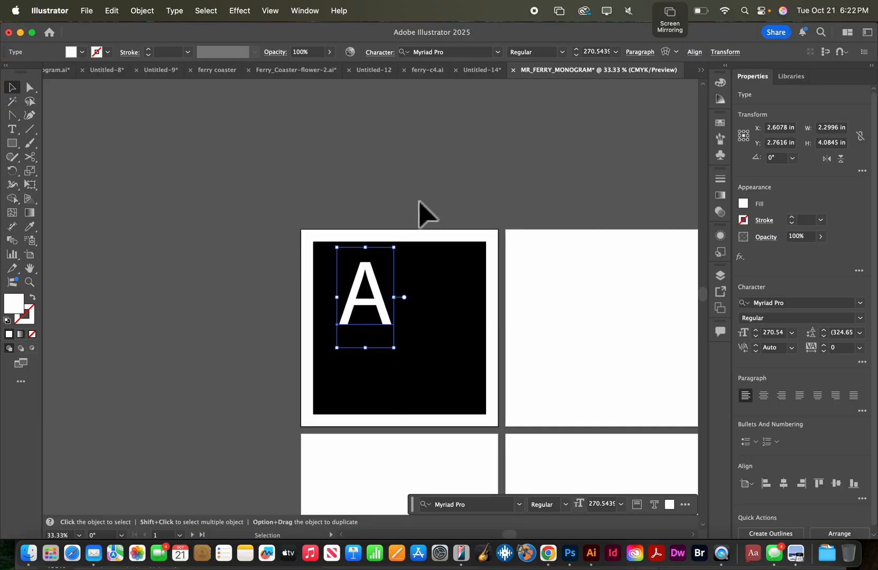
click(499, 53)
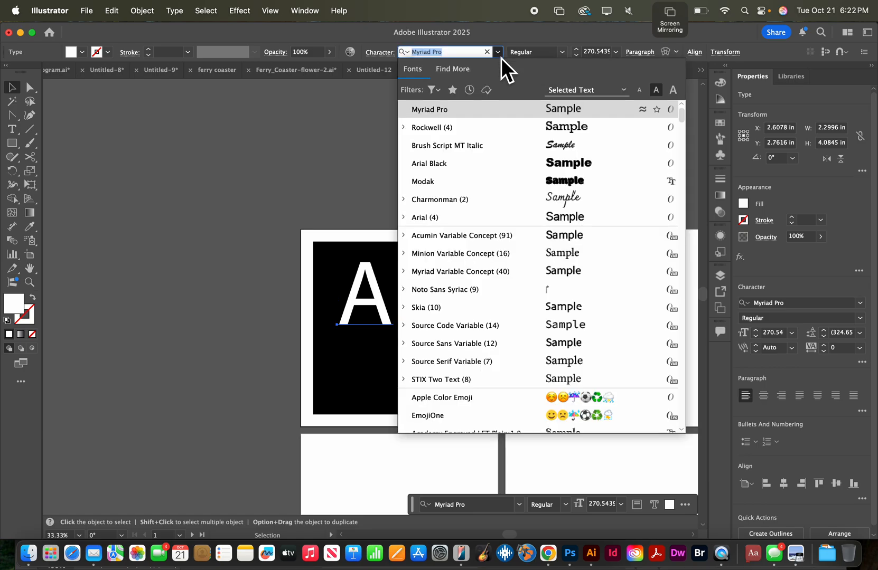
click(441, 94)
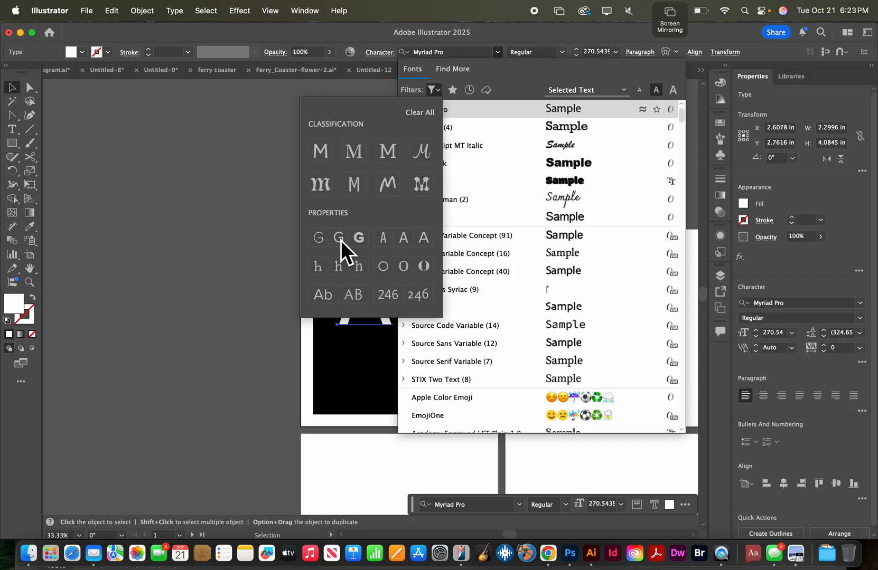
click(395, 160)
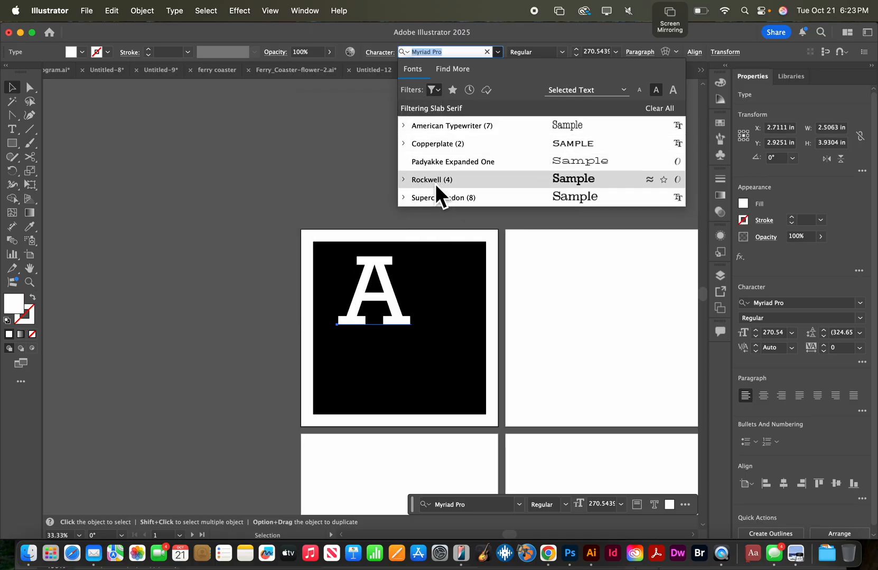
click(407, 180)
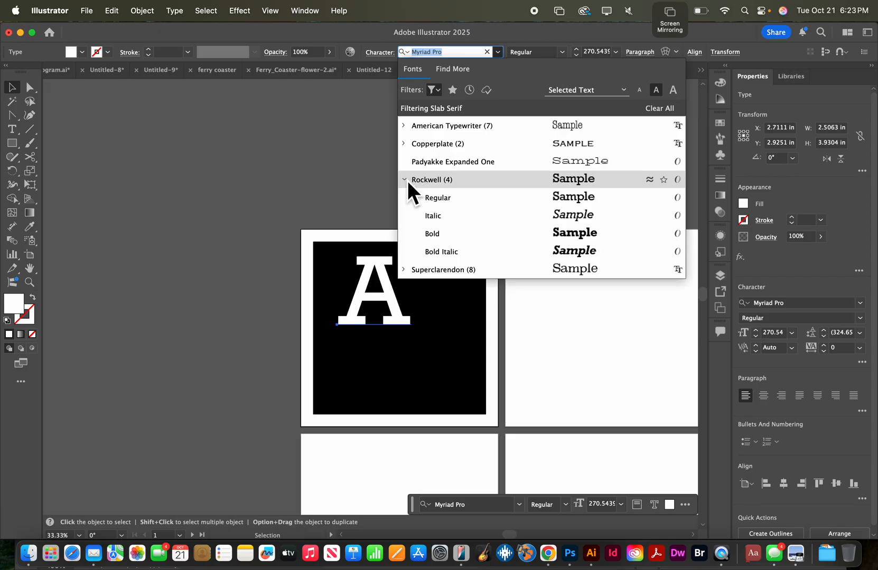
click(438, 233)
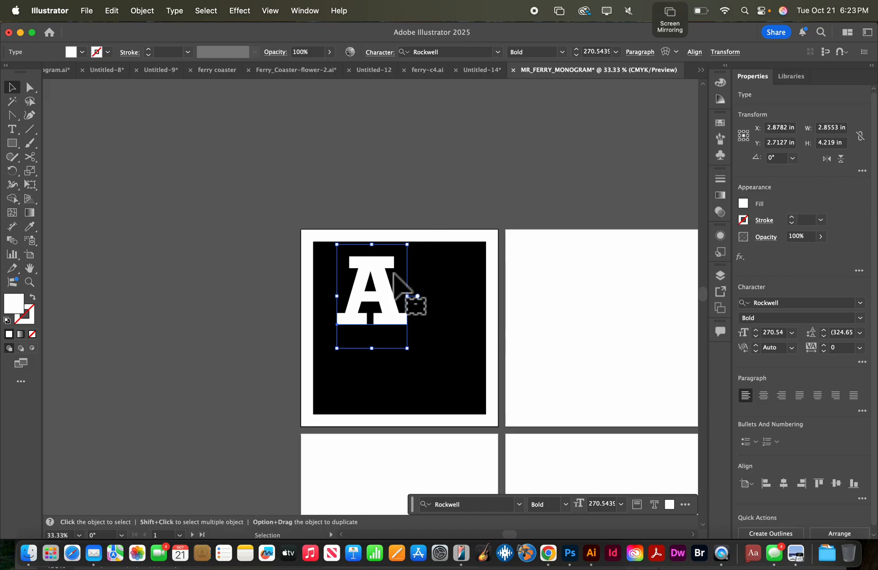
drag(378, 281, 375, 287)
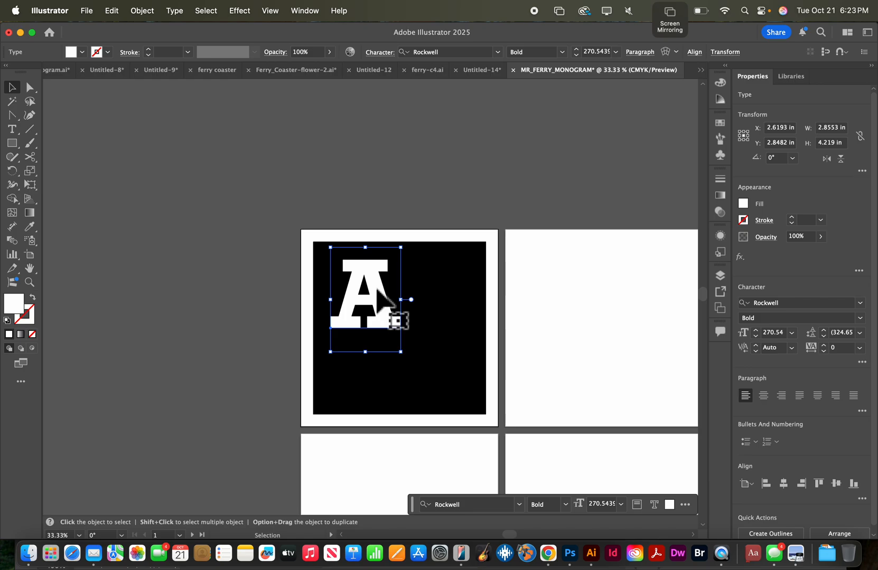
Step: Duplicate the letter A toward the black square's lower-right area and replace the copy's text with F
drag(376, 290, 446, 339)
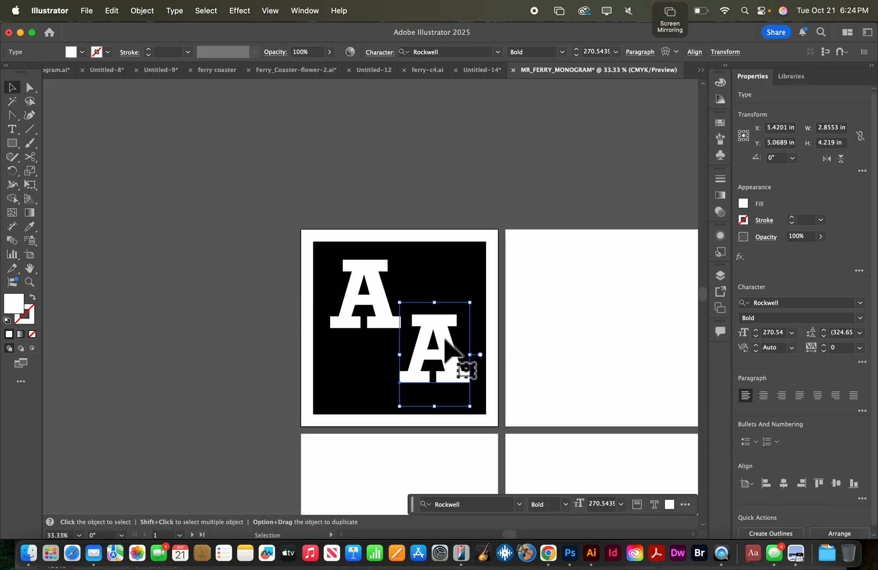
double_click(445, 341)
double_click(453, 336)
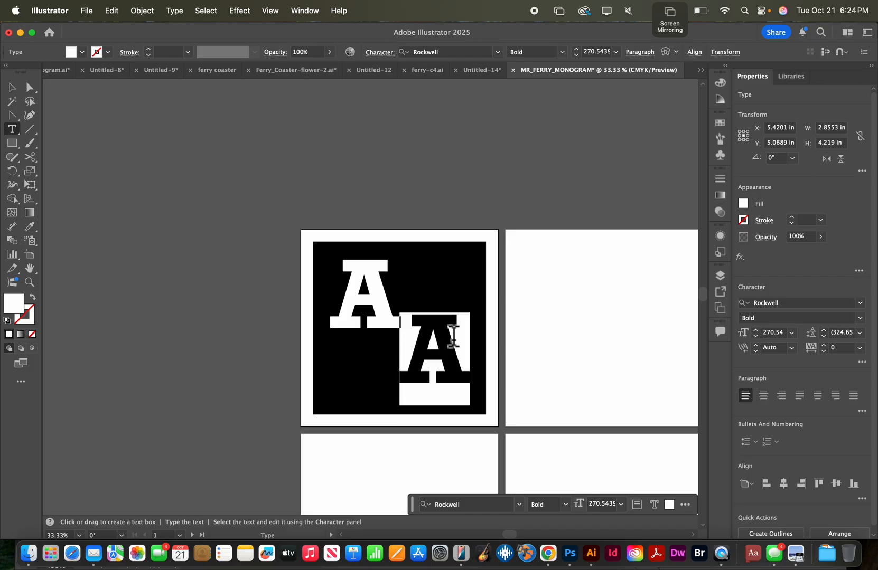
drag(453, 336, 461, 336)
text(F)
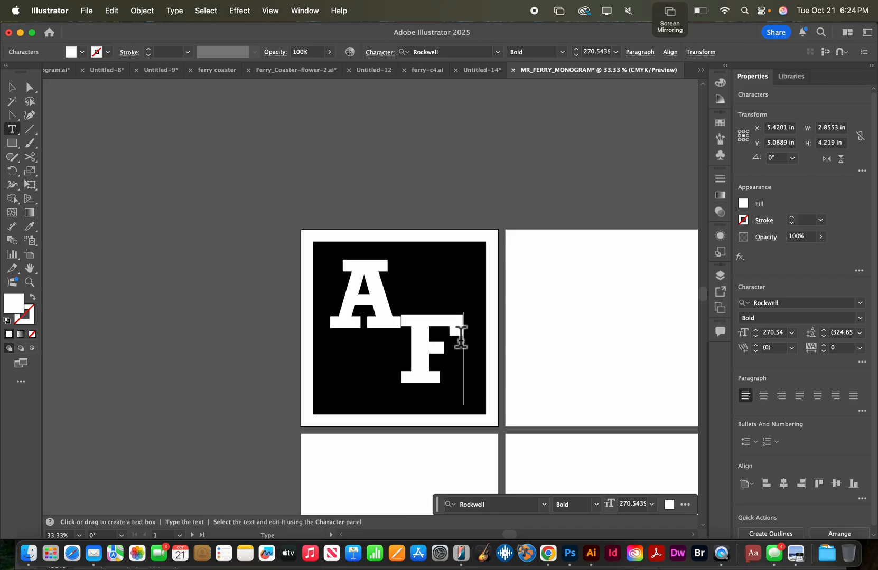
key(BackSpace)
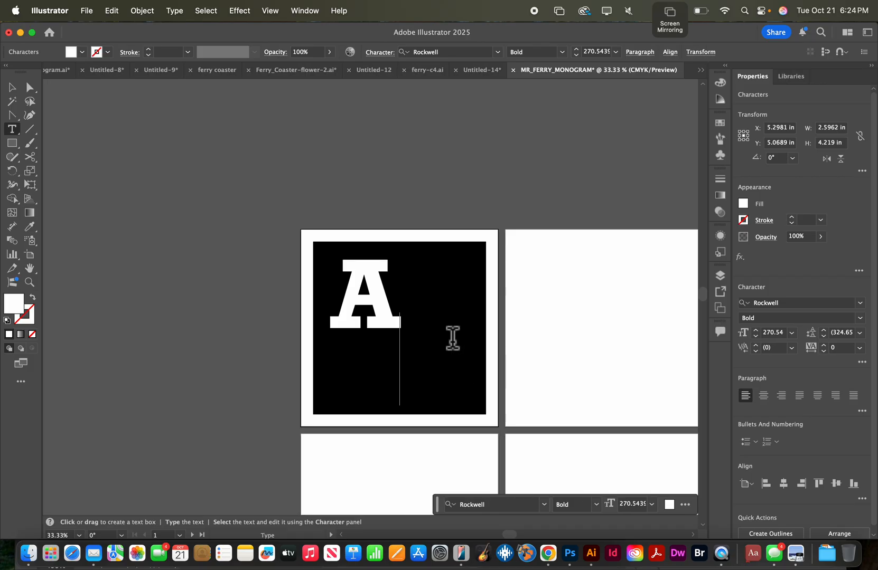
text(F)
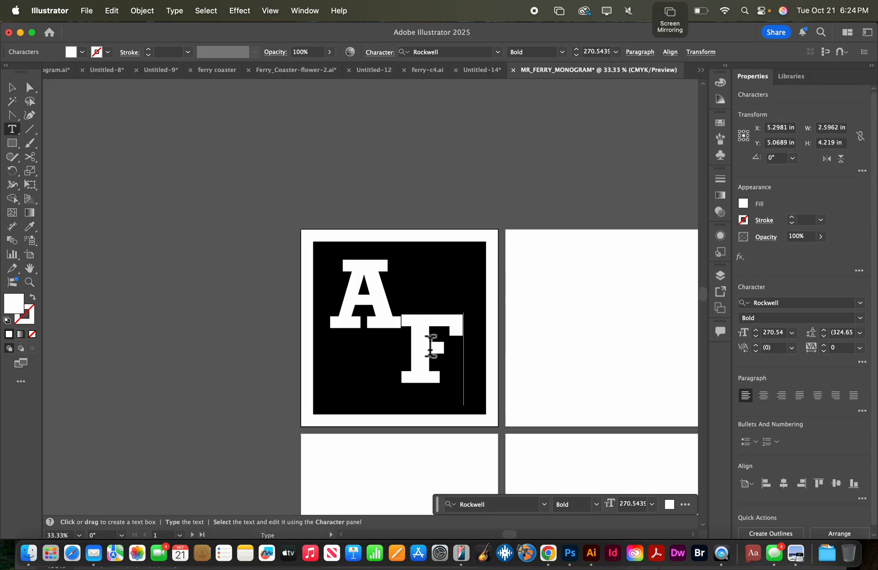
Step: Move the letter F so its upper-left serif meets the right foot of the A in line
drag(432, 364, 431, 346)
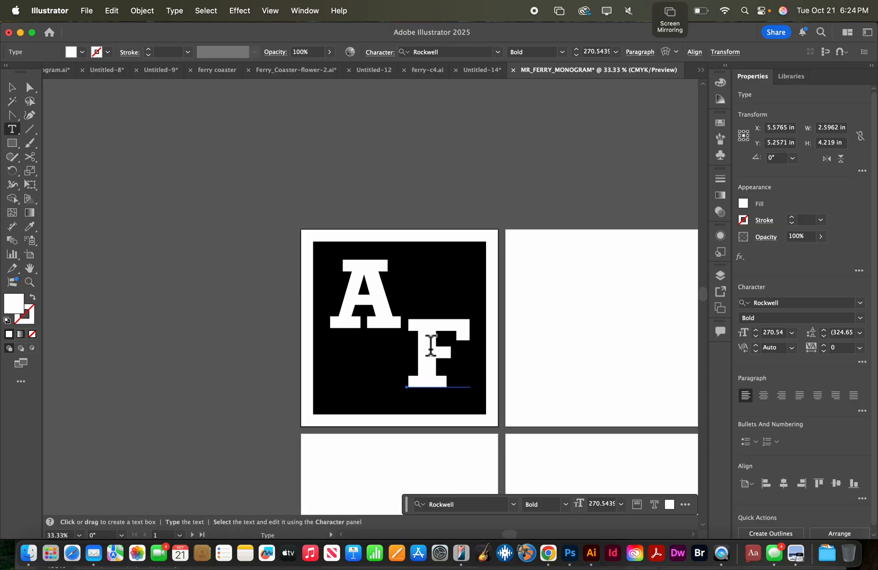
key(z)
click(414, 333)
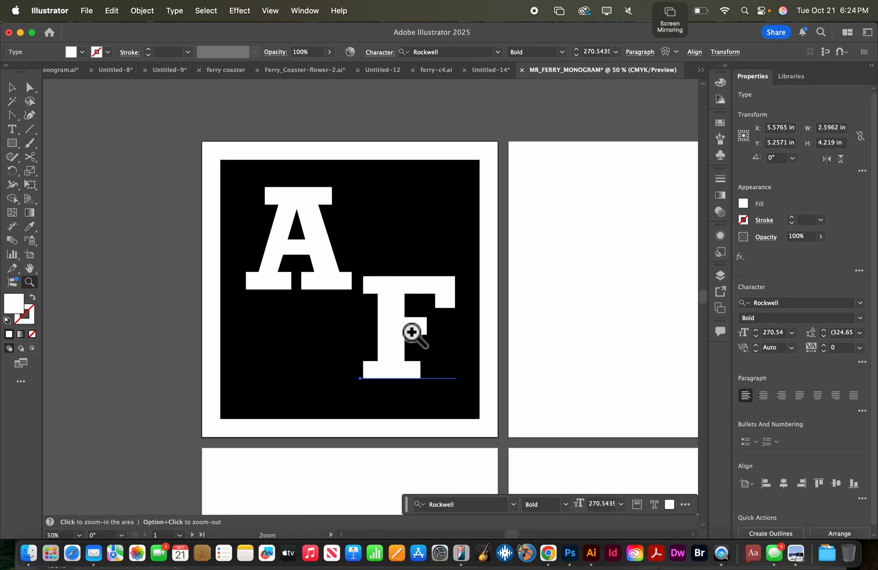
click(377, 297)
drag(392, 304, 372, 282)
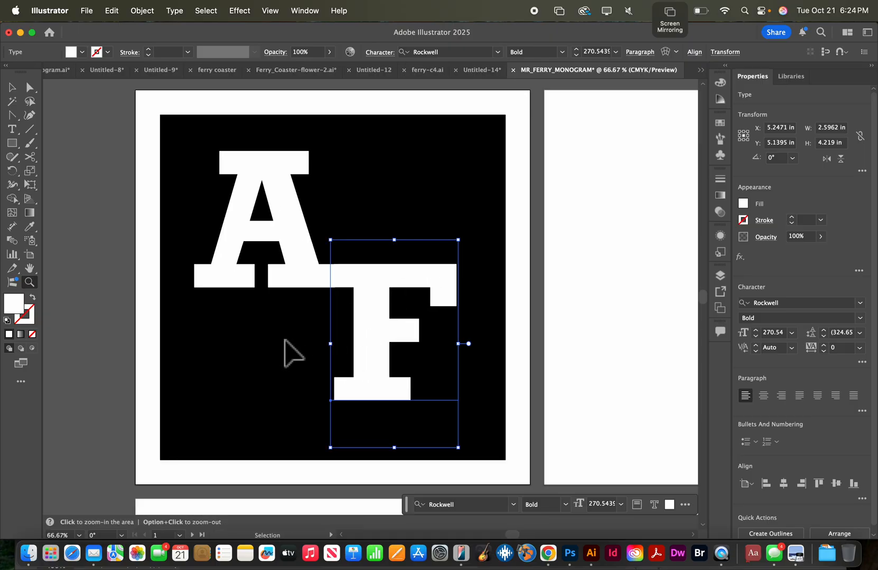
super+click(283, 340)
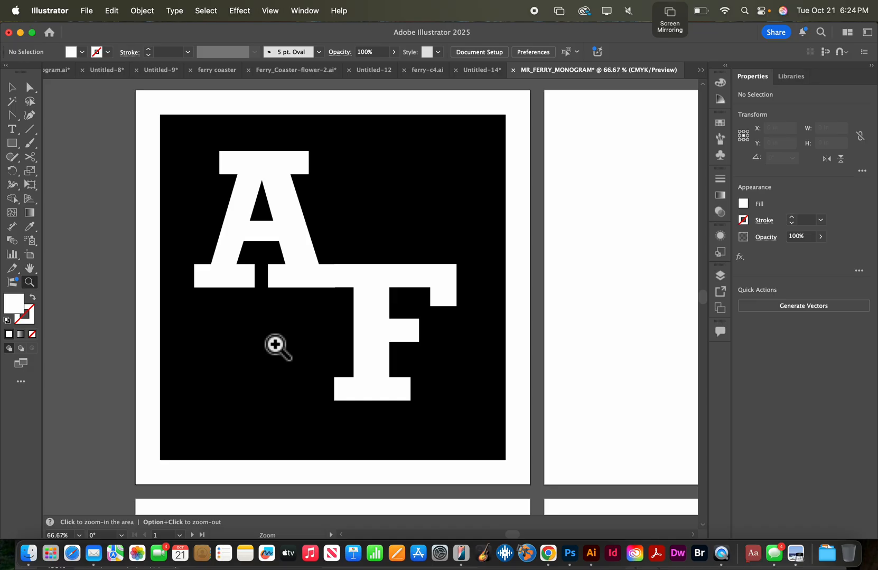
key(v)
click(376, 328)
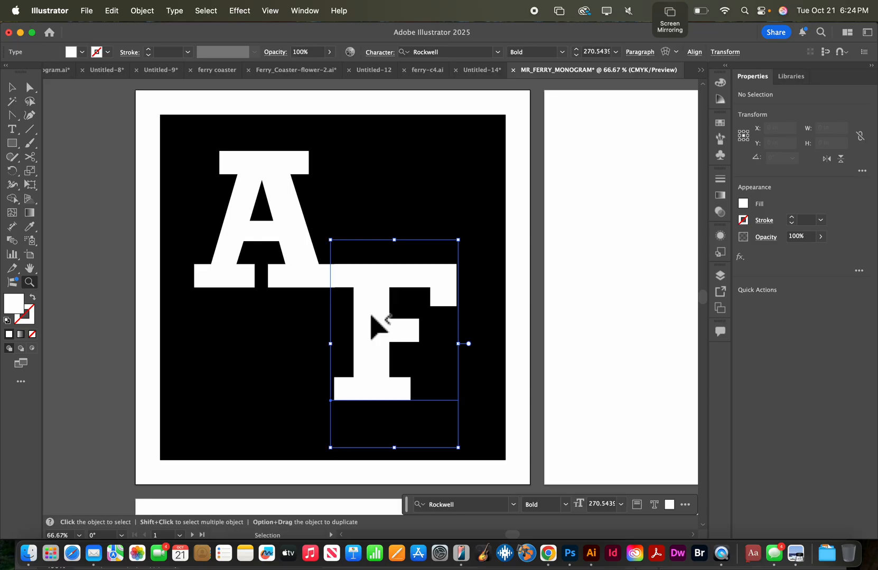
click(298, 273)
click(361, 280)
key(z)
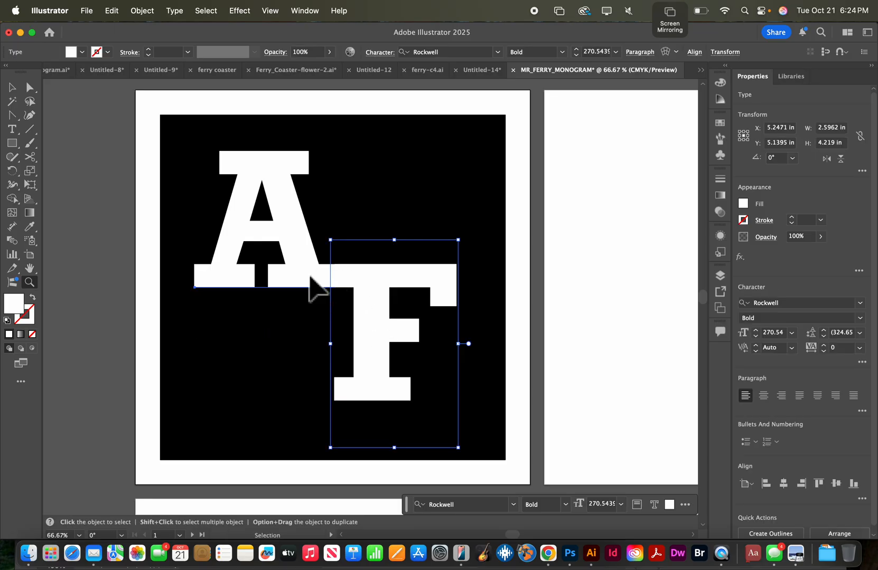
super+click(329, 282)
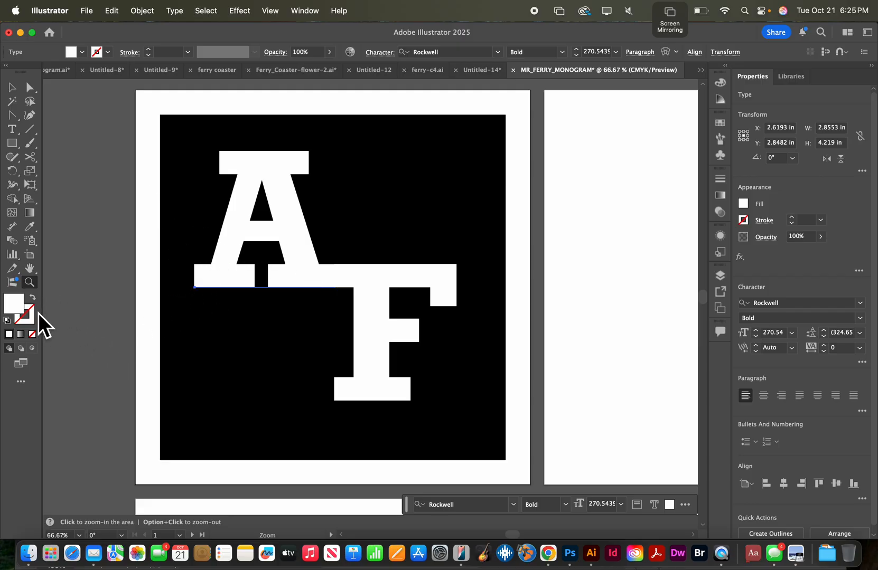
key(super)
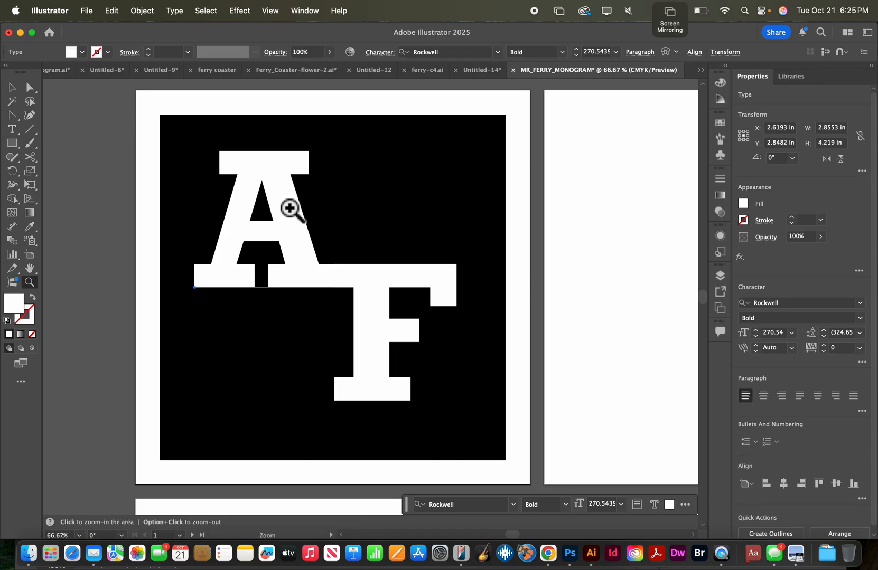
Step: Try replacing the letter A with a lowercase g and undo the replacement
key(t)
double_click(232, 200)
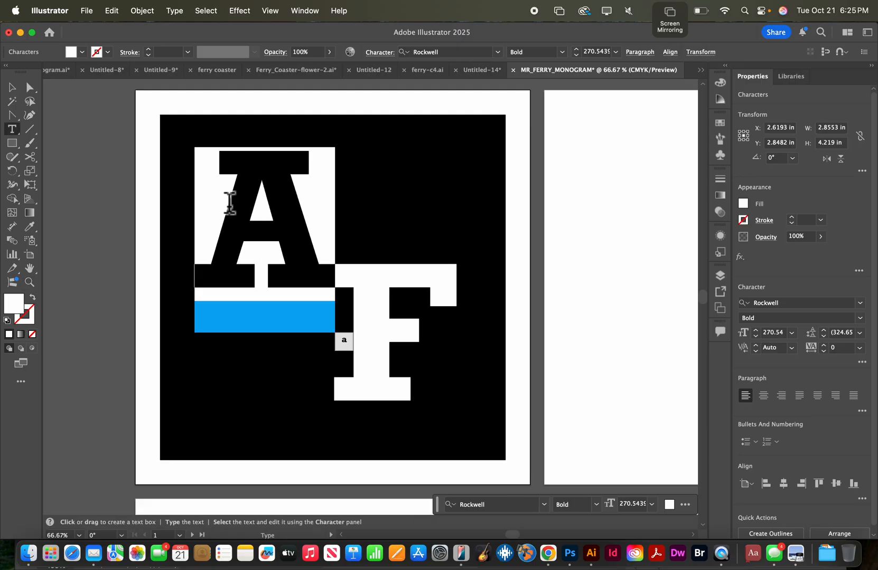
text(g)
super+click(227, 204)
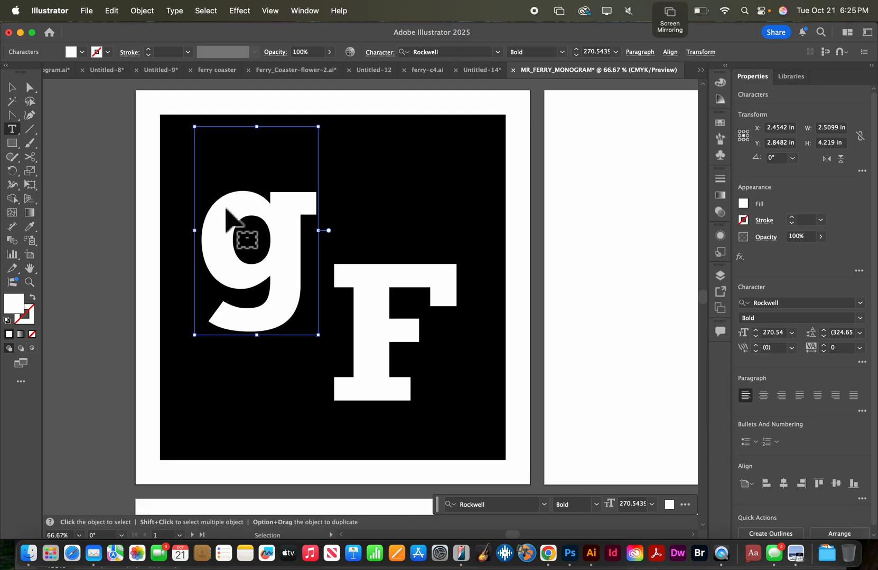
key(super+z)
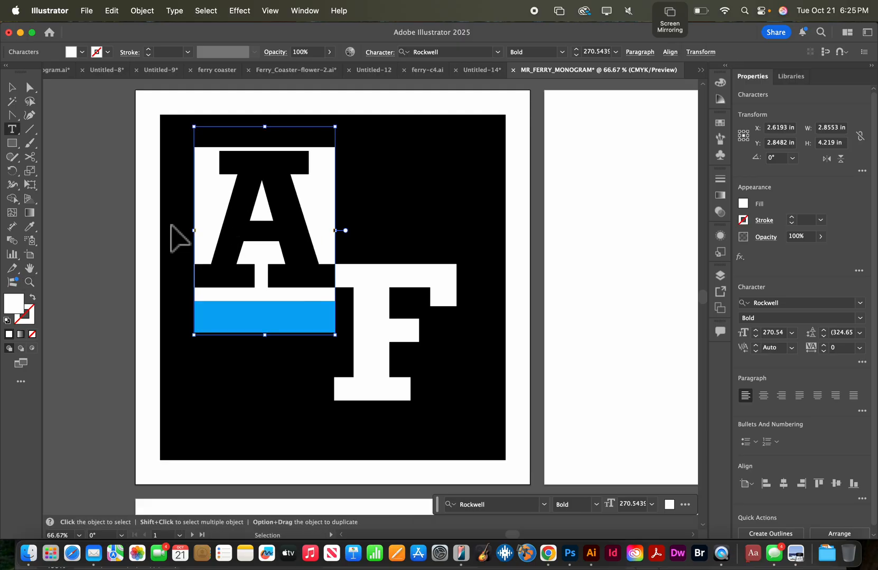
super+click(124, 238)
Step: Convert the letters A and F from live type to outlines
super+click(285, 230)
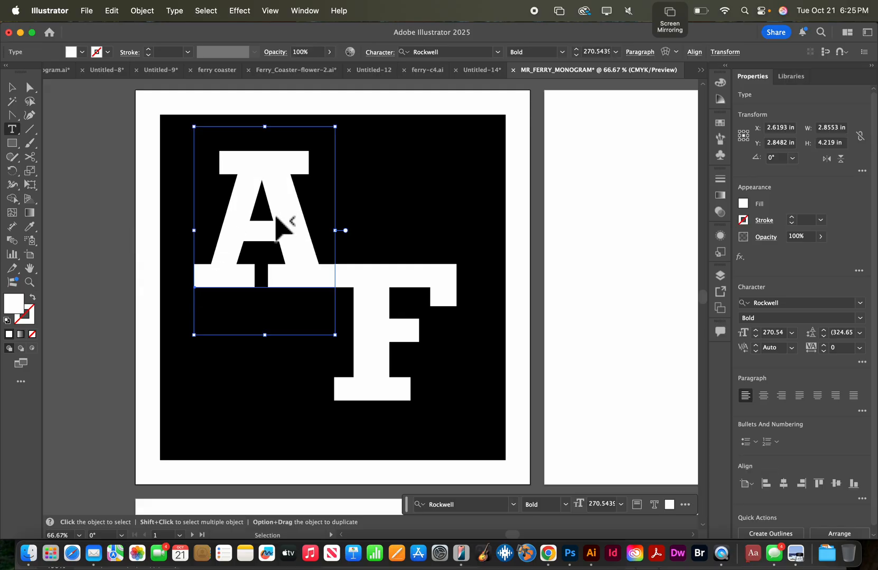
super+click(363, 277)
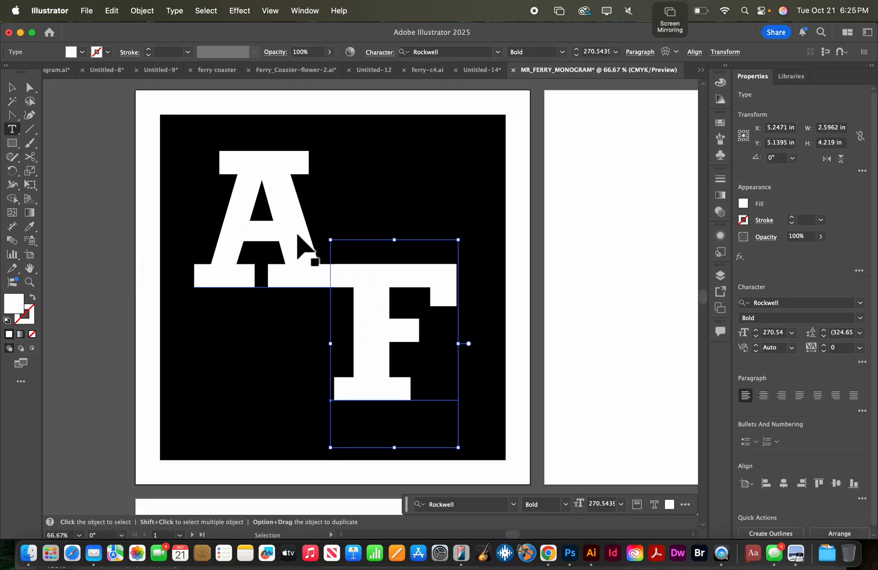
click(12, 87)
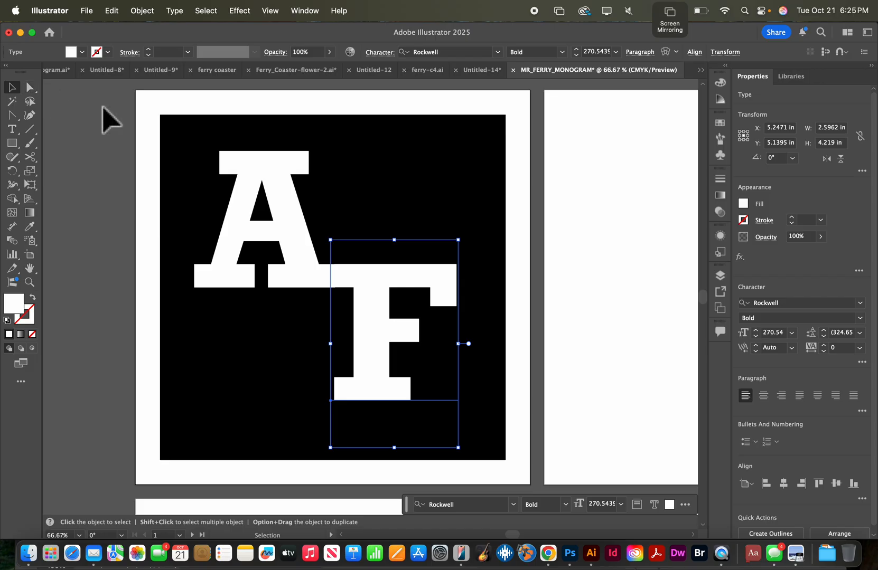
click(282, 180)
shift+click(378, 282)
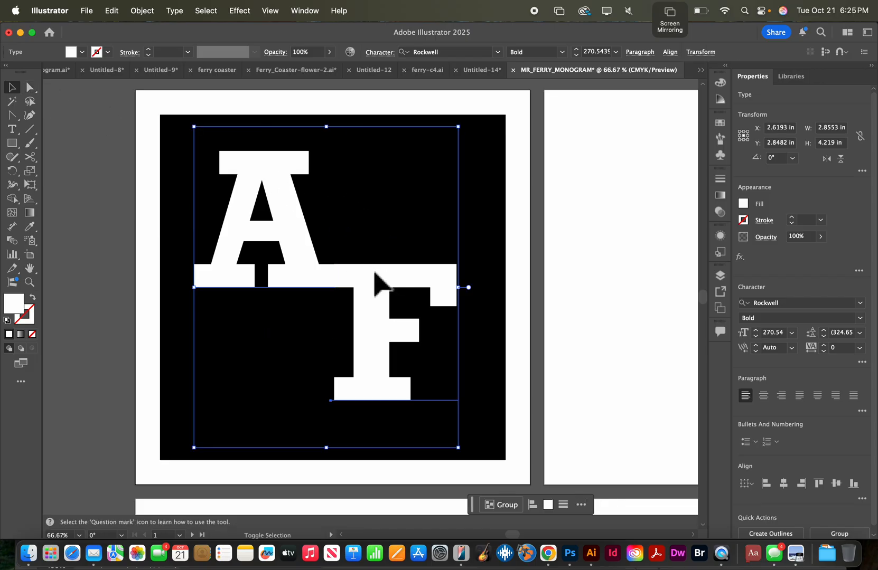
click(175, 11)
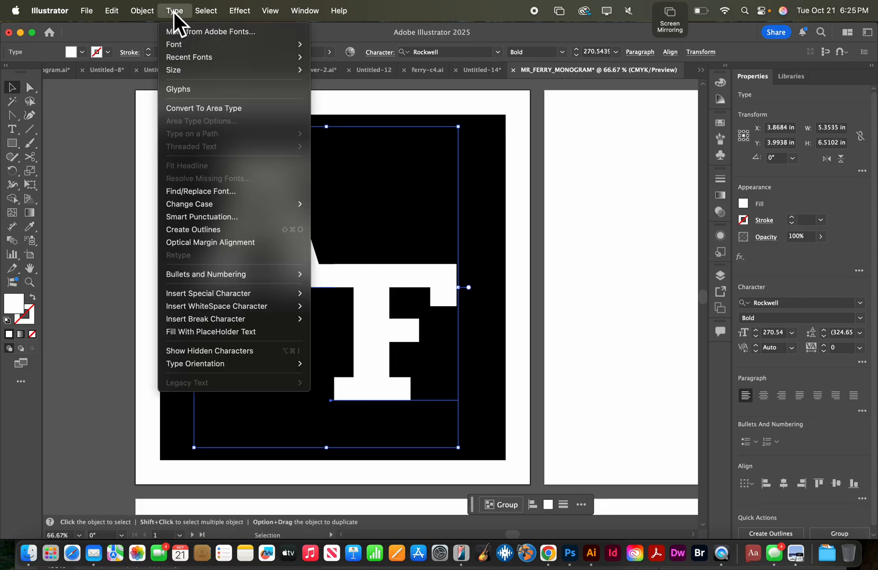
click(218, 231)
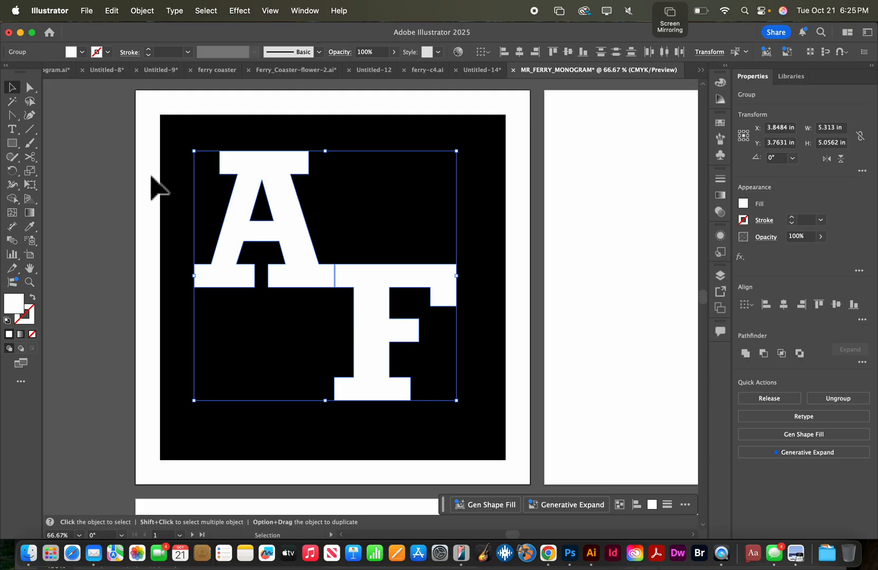
Step: Swap the fill and stroke of the outlined A alone, giving it no fill and a white 1 pt stroke
click(122, 178)
click(243, 171)
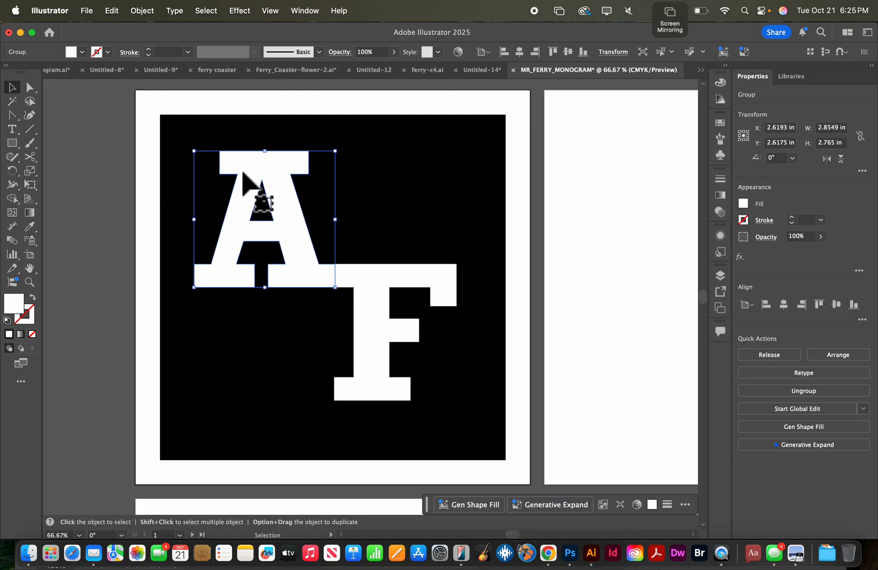
click(32, 298)
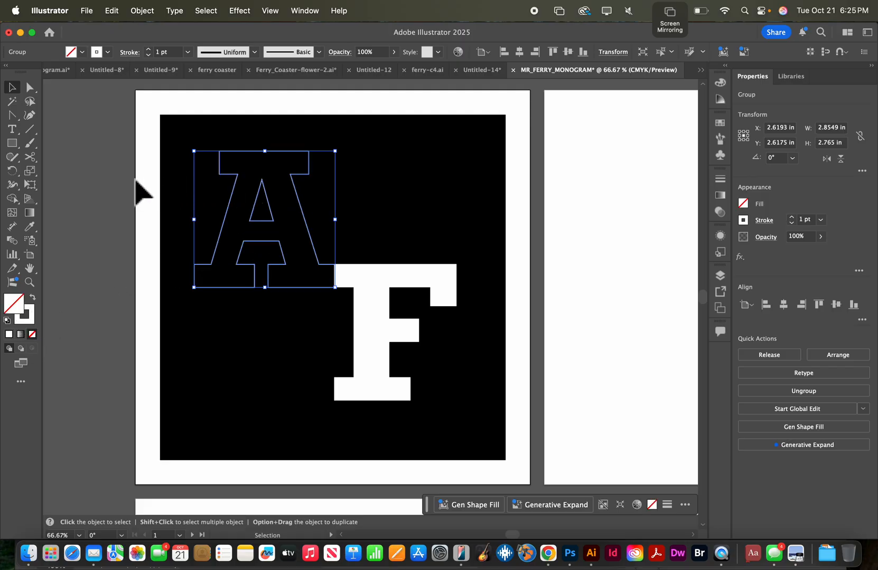
Step: Examine the outlined A's anchor points up close, at the inner triangle and the top serif's upper-left corner
key(a)
click(116, 190)
click(263, 182)
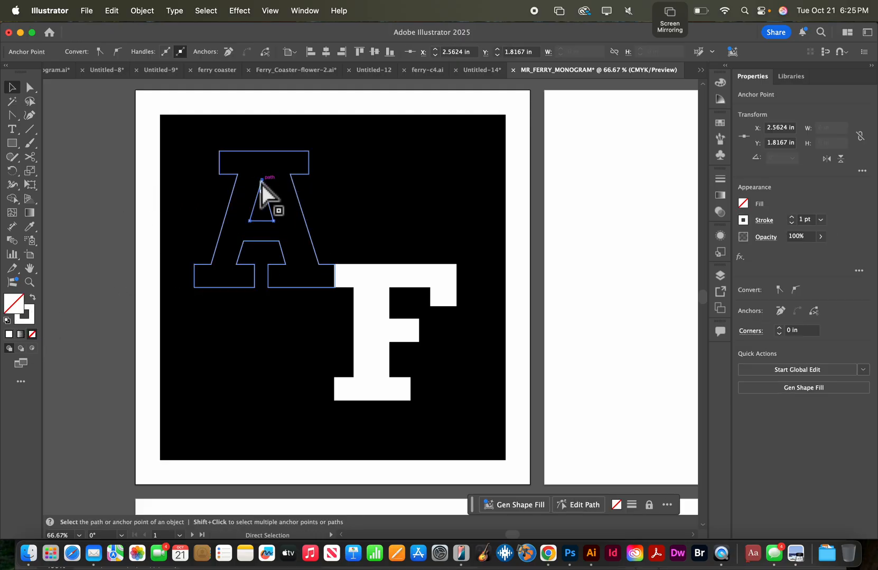
key(z)
click(235, 173)
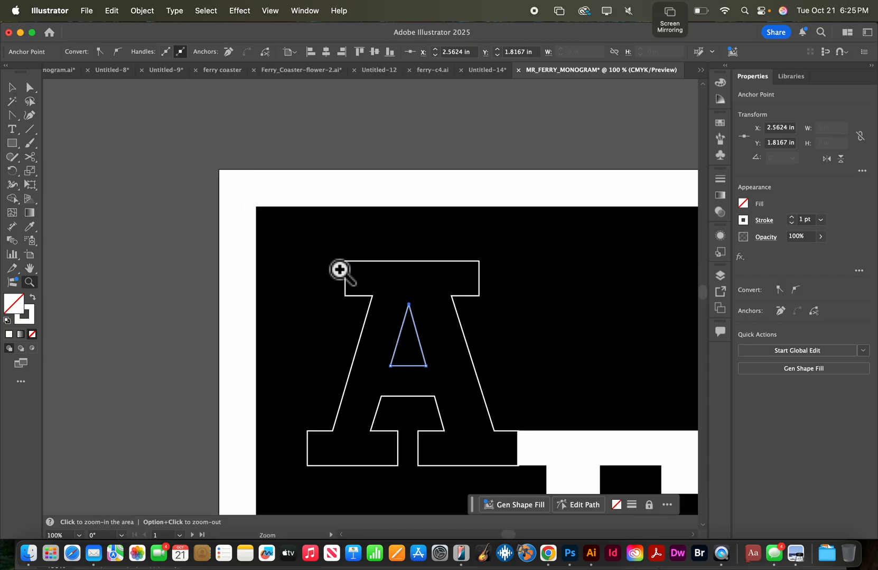
click(232, 161)
click(31, 88)
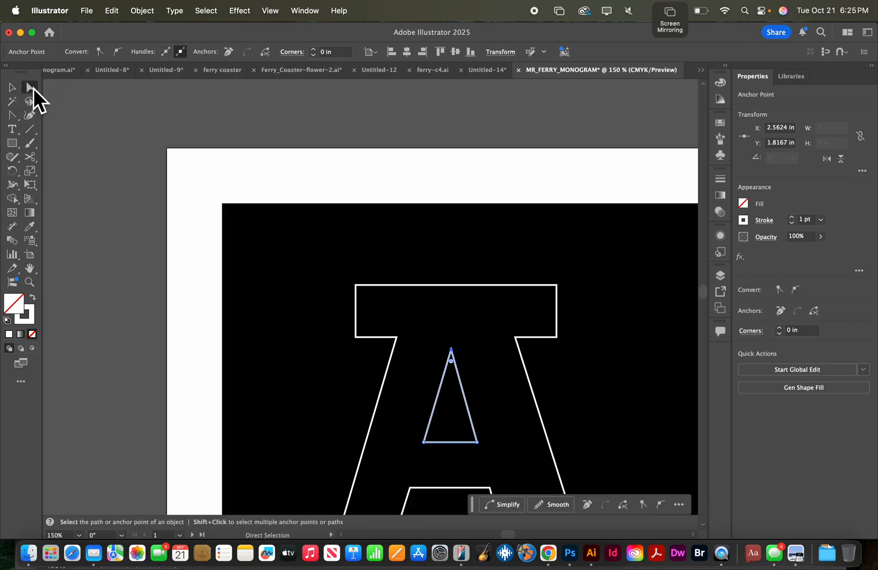
click(369, 286)
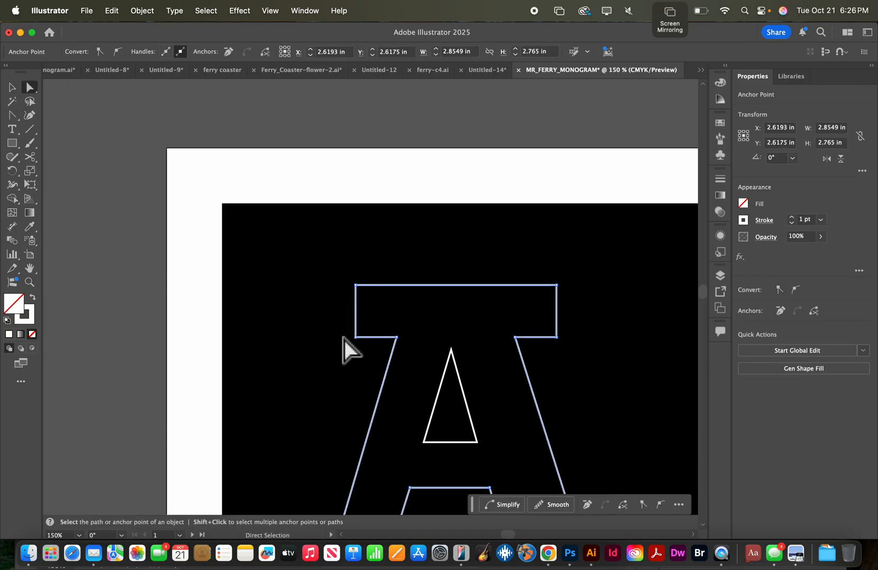
click(367, 298)
click(367, 298)
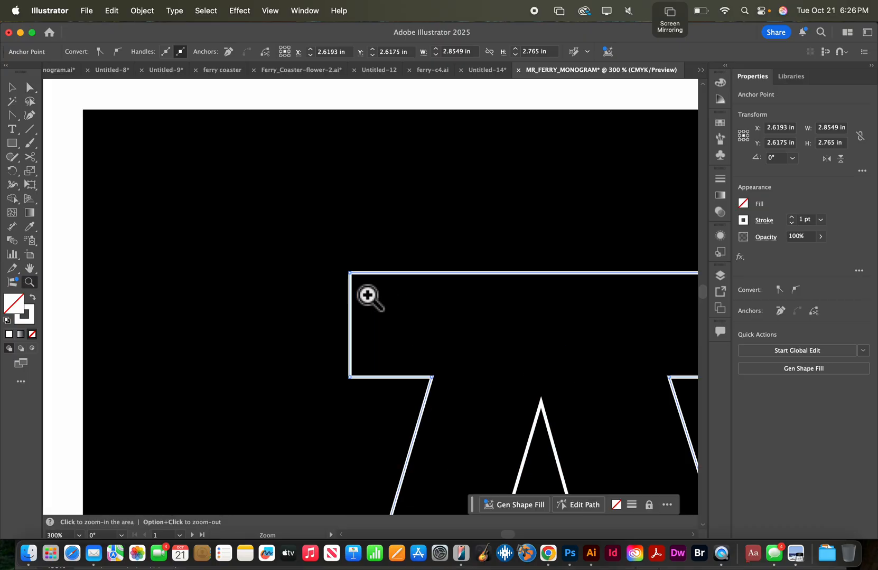
click(368, 298)
click(367, 298)
click(367, 298)
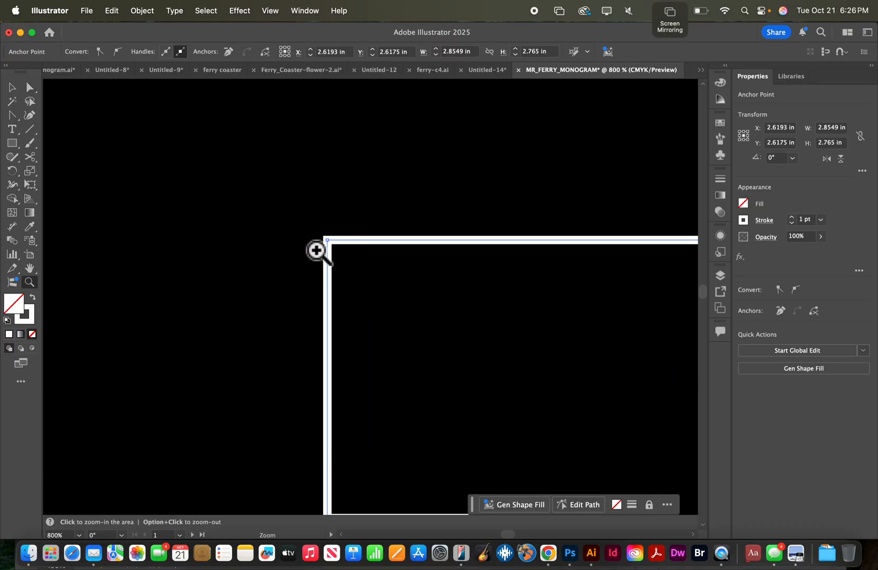
click(29, 88)
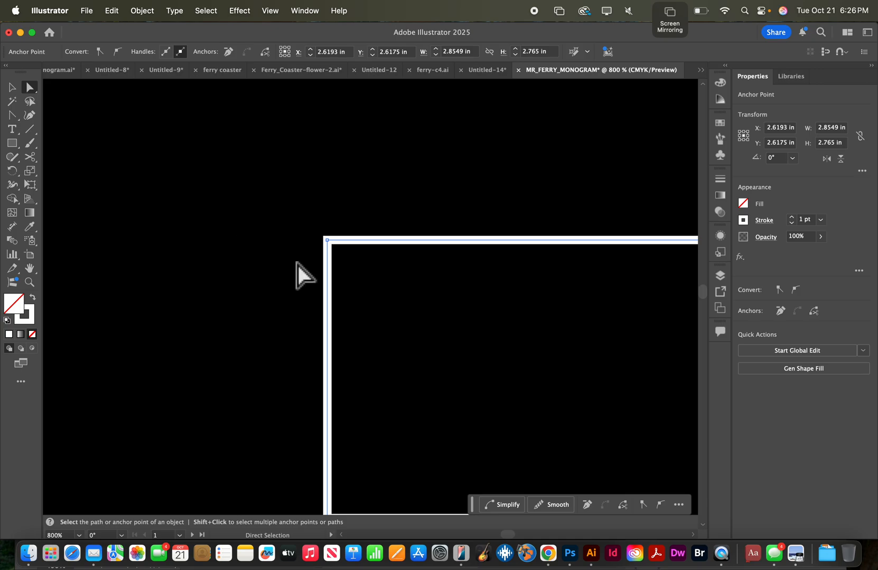
click(328, 241)
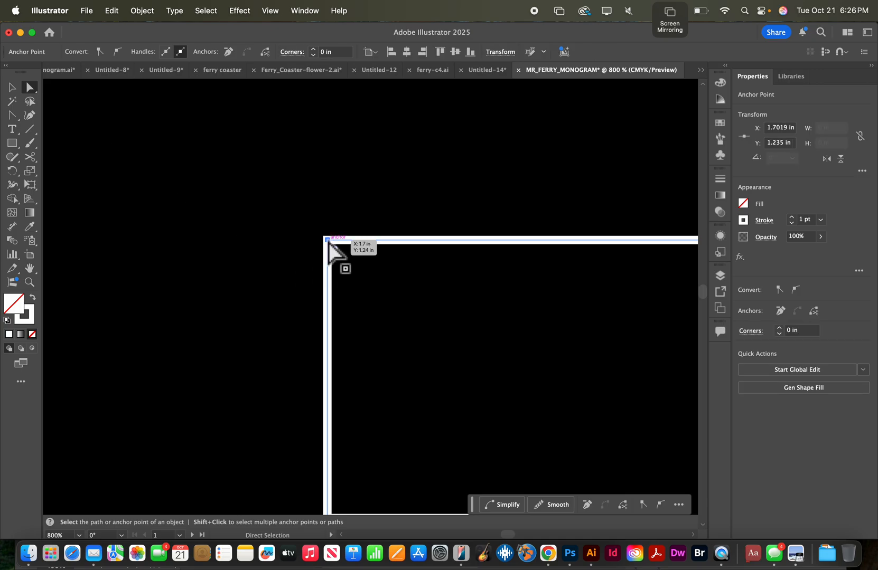
Step: Try to stretch the A's top serif by pulling its upper-left and lower-right corner anchors horizontally outward
key(super+minus)
key(super+minus)
key(super+minus)
key(super+minus)
key(super+minus)
key(super+minus)
key(super+minus)
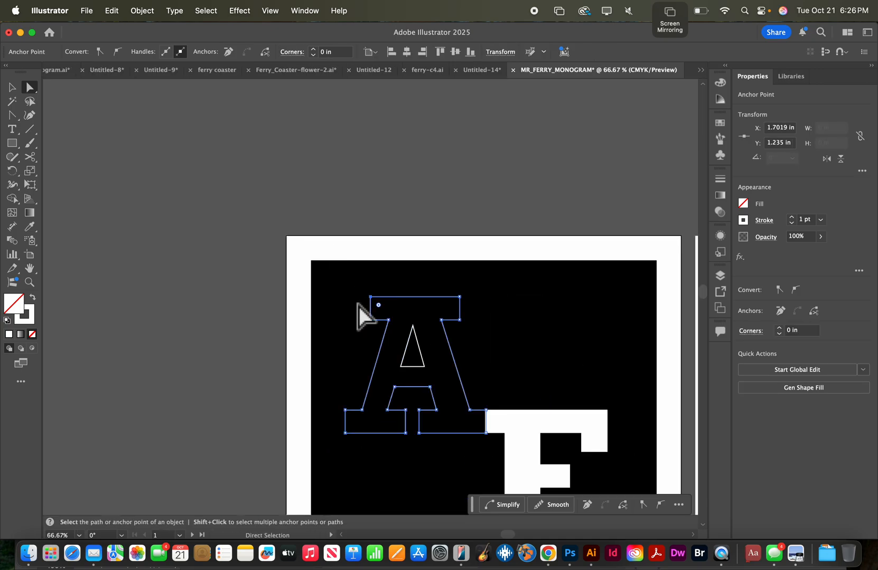
drag(371, 298, 331, 298)
drag(459, 319, 491, 320)
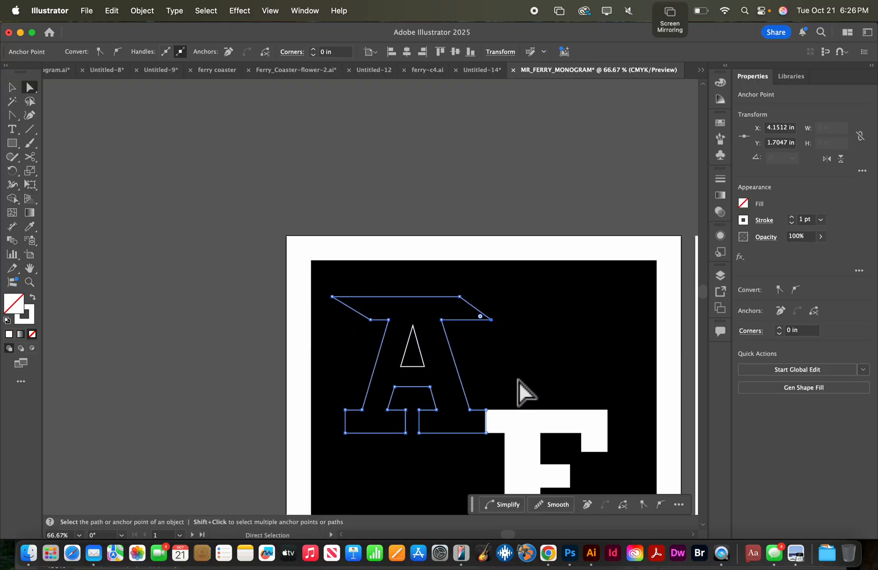
Step: Try to lengthen the A's left foot by moving its two bottom anchors straight down, level with the F's base
click(345, 433)
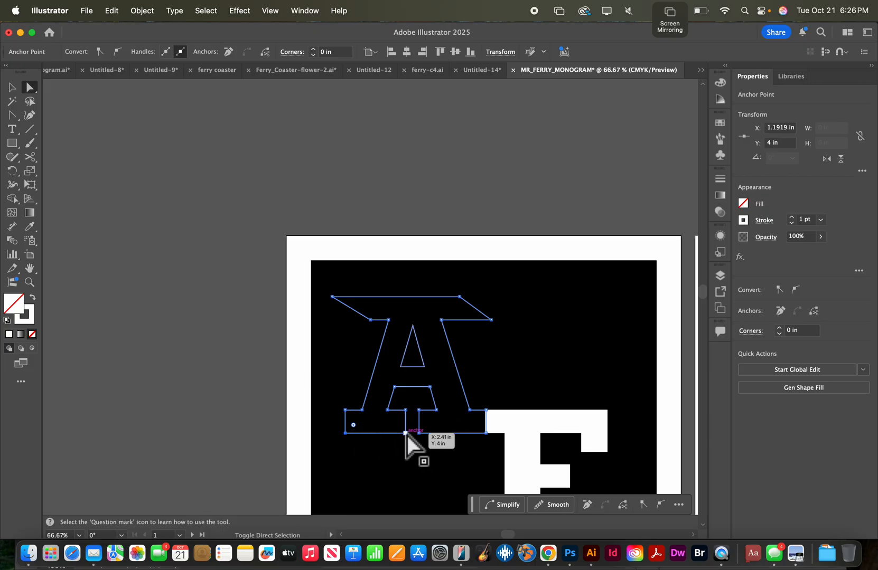
shift+click(406, 433)
drag(405, 433, 408, 493)
key(super+z)
scroll(407, 460, down, 4)
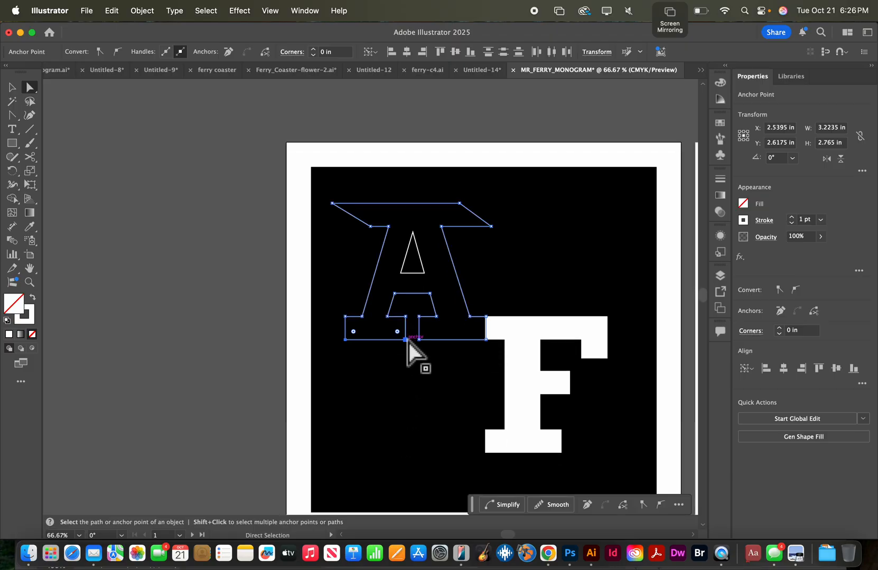
drag(407, 341, 407, 453)
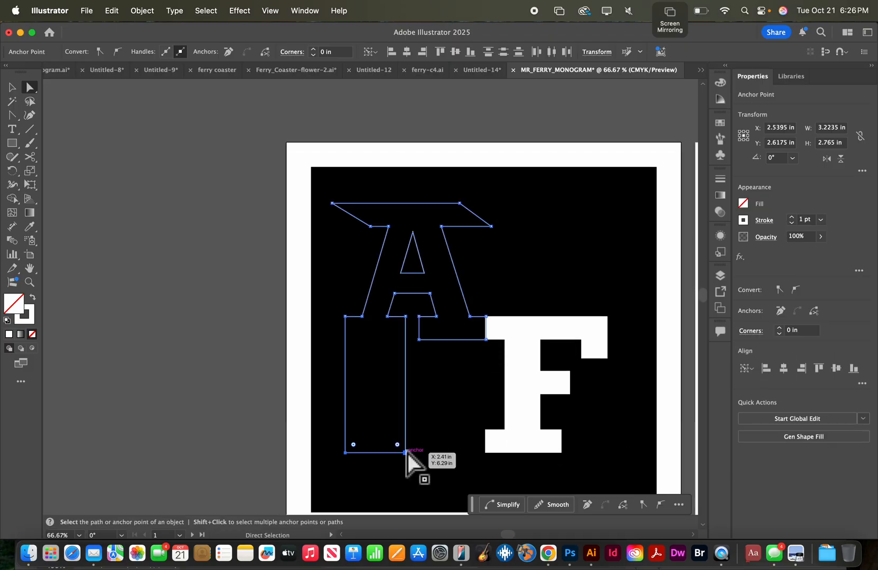
click(305, 393)
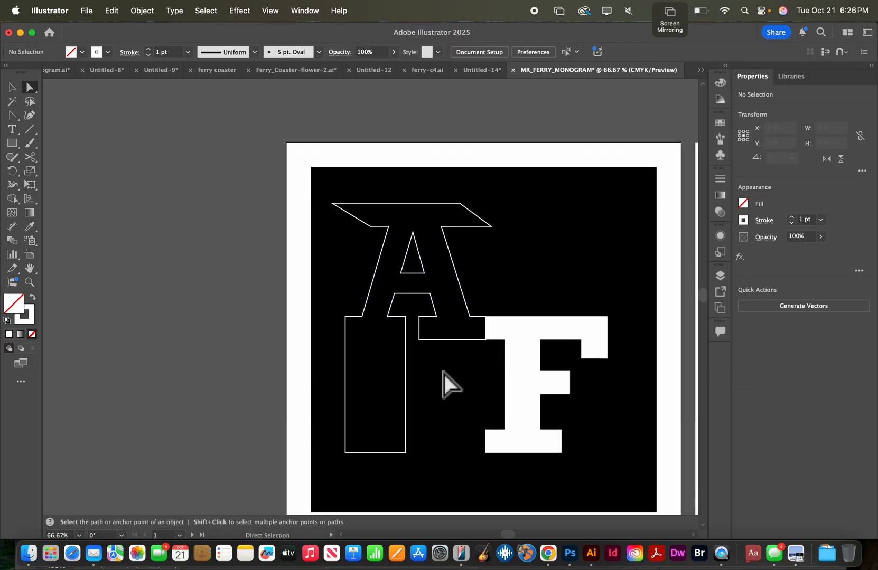
Step: Undo the reshaping of the A's left foot and top serif corners
key(super+z)
key(super+z)
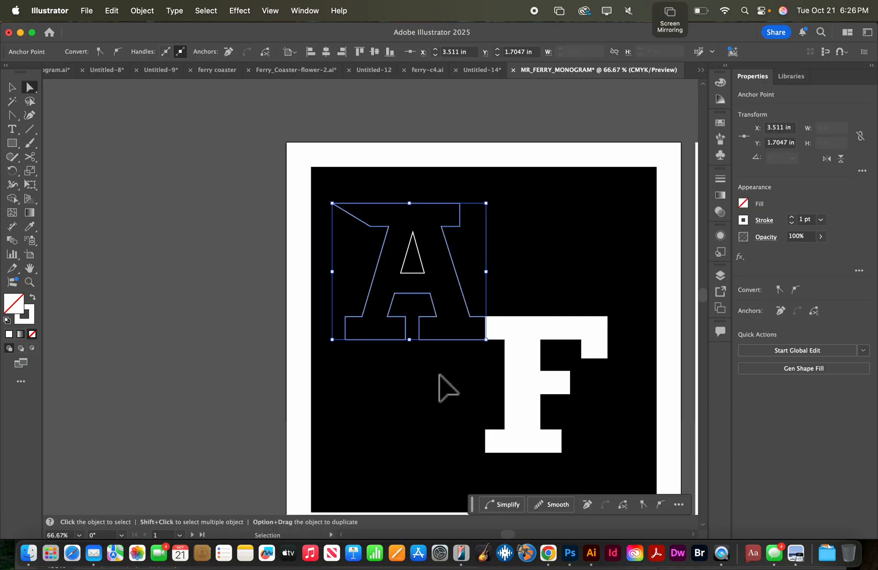
key(super+z)
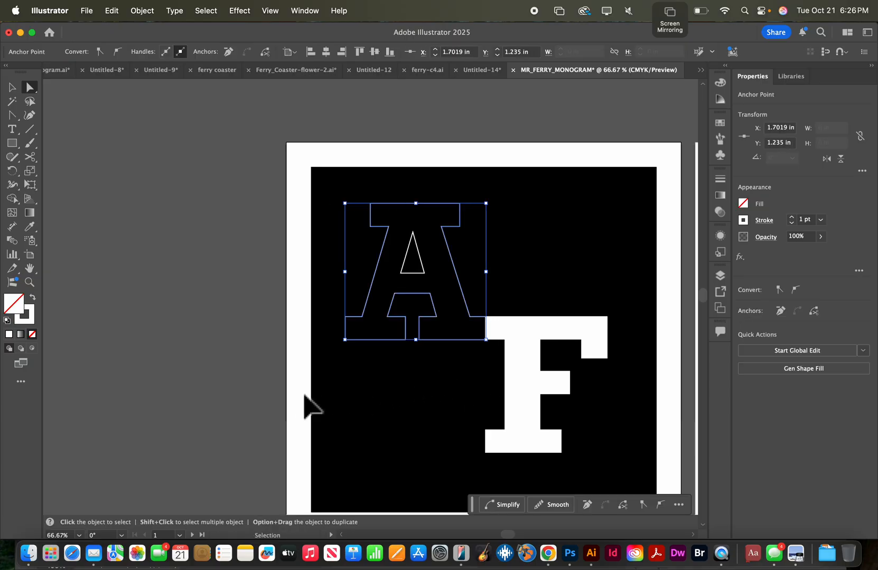
Step: Swap the fill and stroke of the whole letter A, giving it a white fill and no stroke
click(246, 379)
click(470, 306)
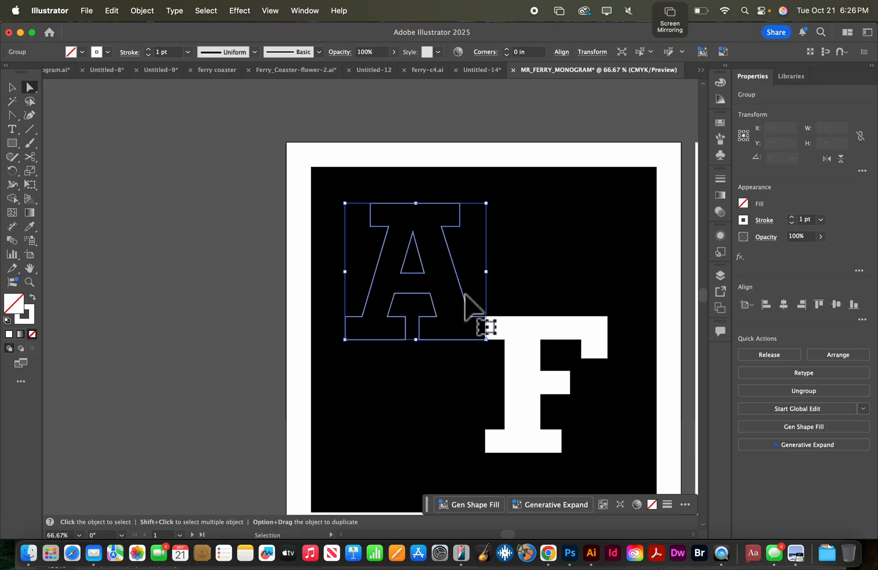
key(a)
click(33, 298)
key(v)
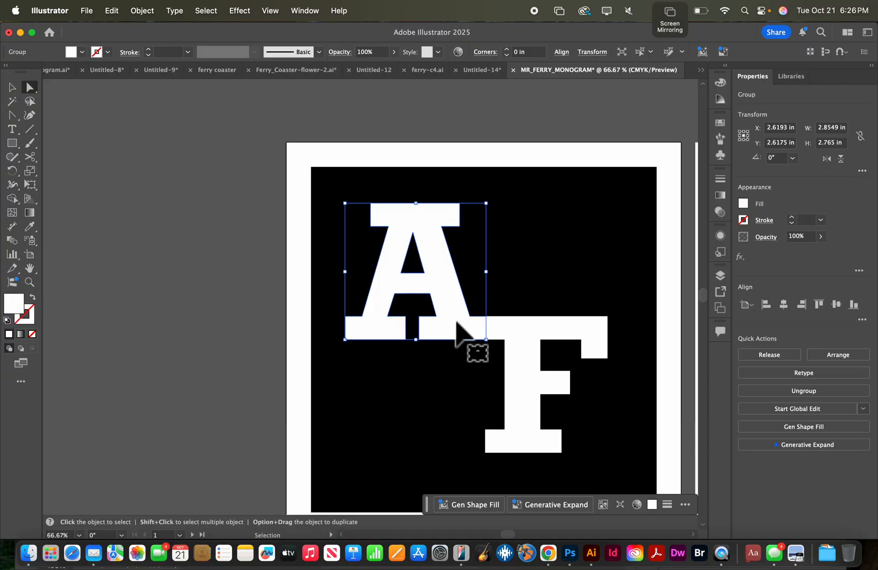
Step: Move the F slightly left to X 5.1723 in, so its upper-left serif overlaps the A's right foot
click(527, 324)
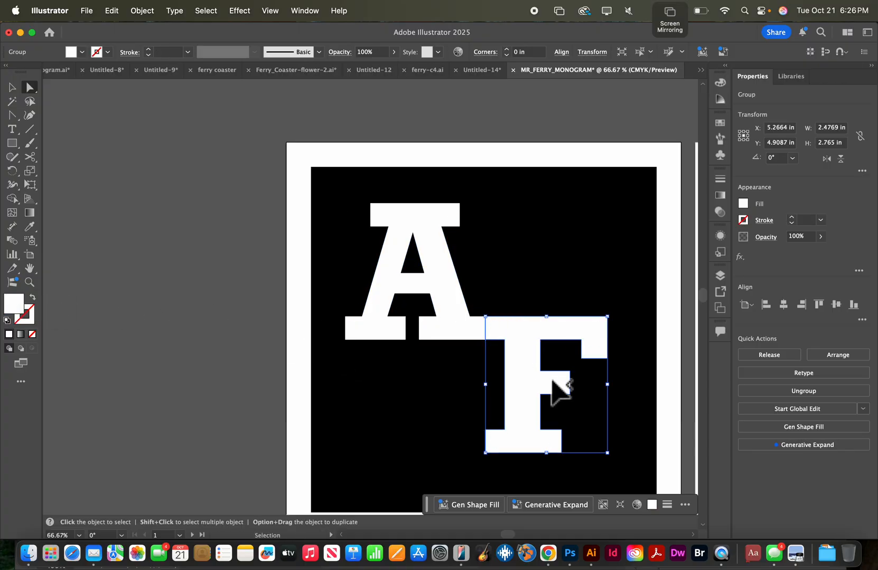
key(a)
key(v)
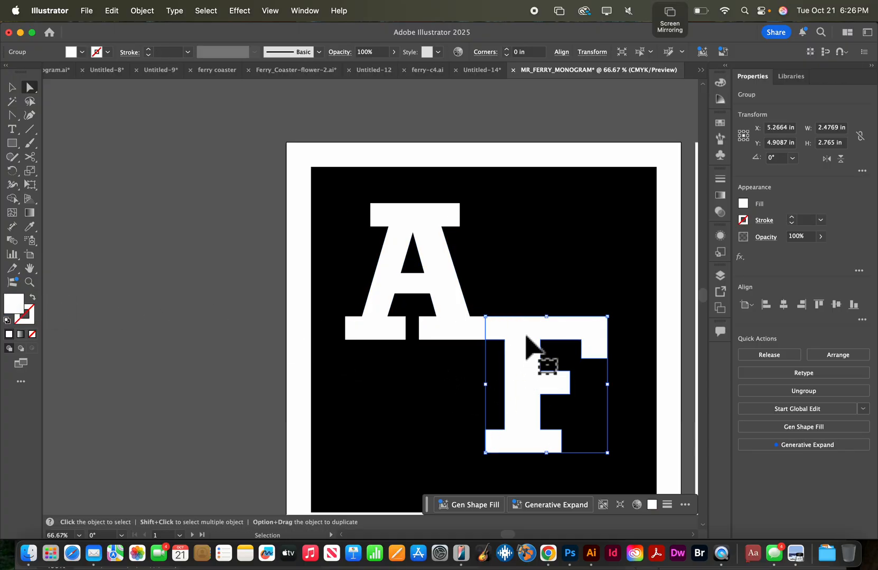
drag(523, 333, 521, 334)
key(a)
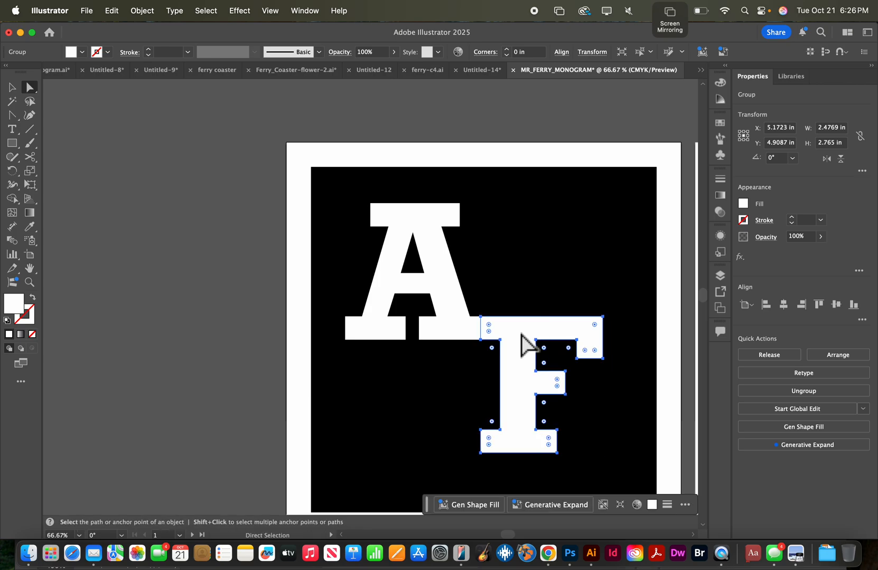
Step: Merge the overlapping letters A and F into one shape with the Shape Builder tool
click(464, 333)
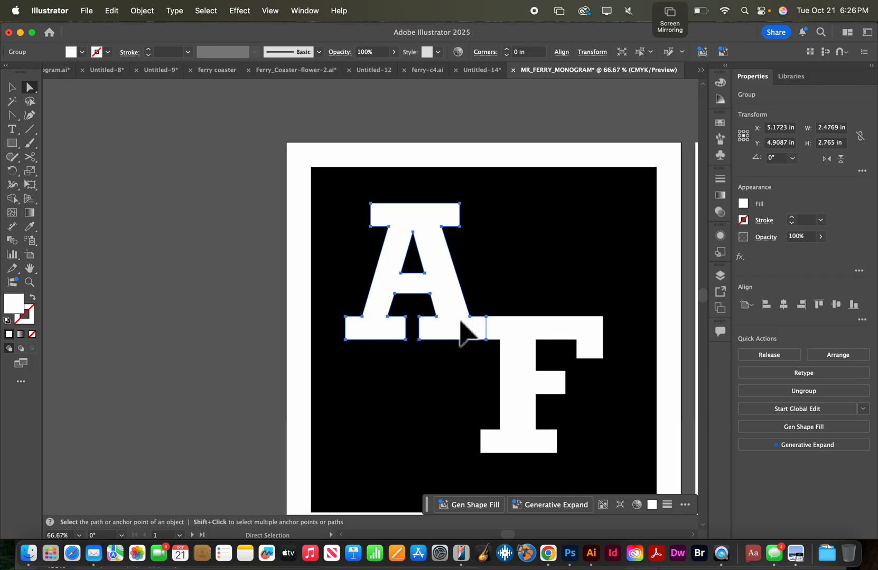
shift+click(518, 338)
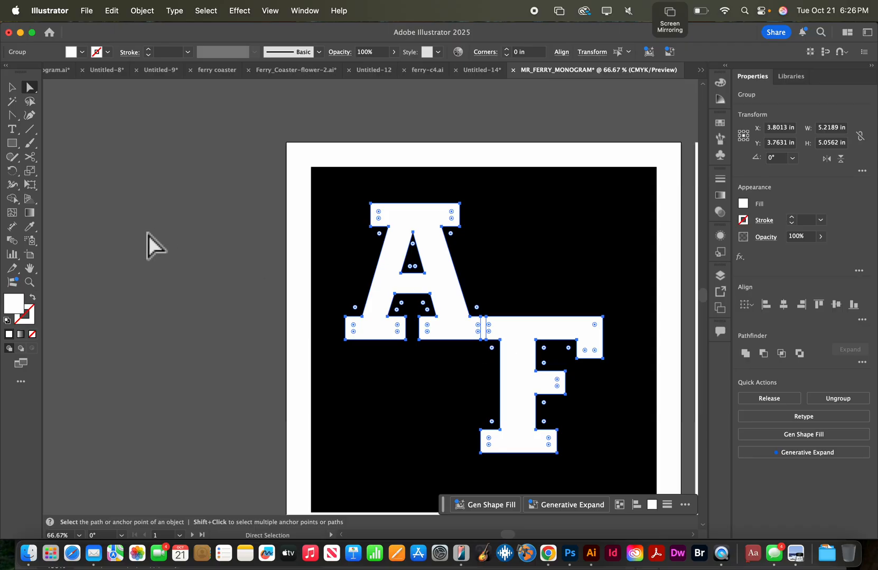
click(16, 203)
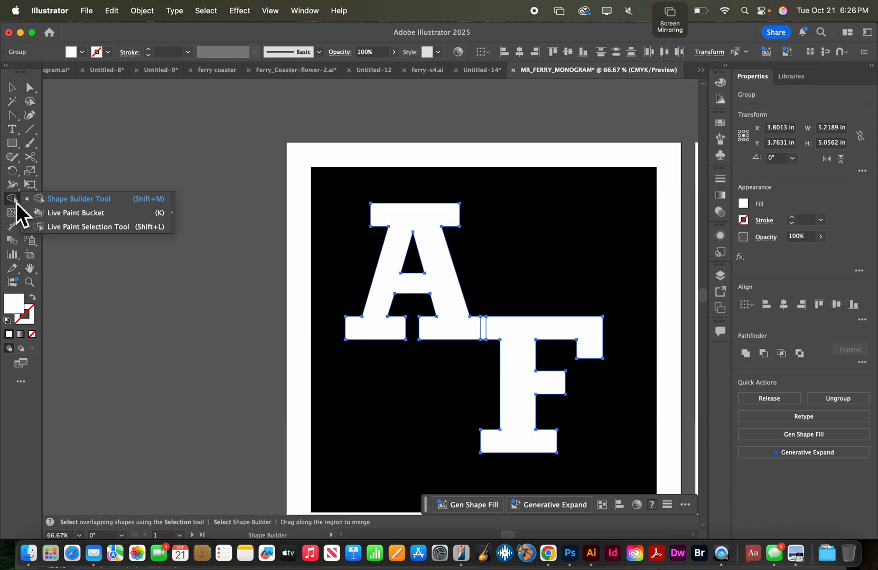
click(73, 203)
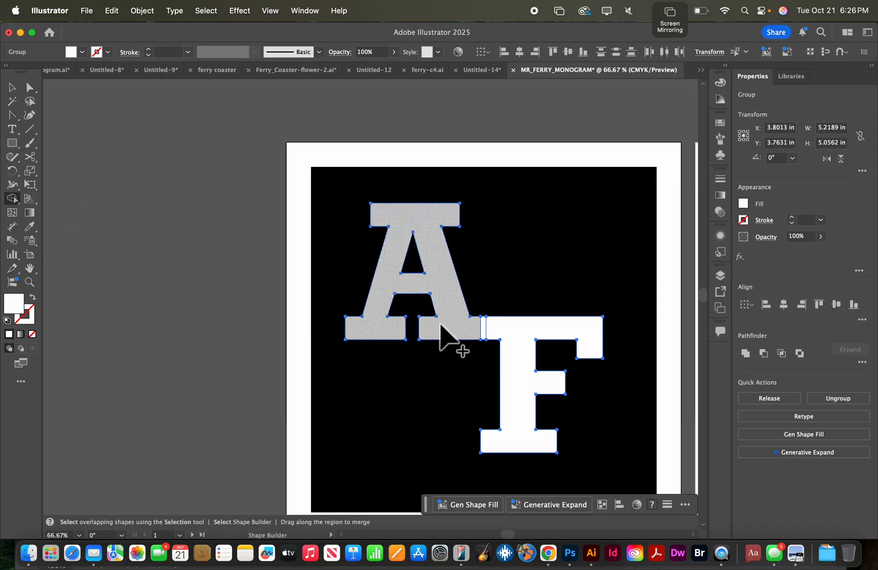
drag(453, 327, 512, 339)
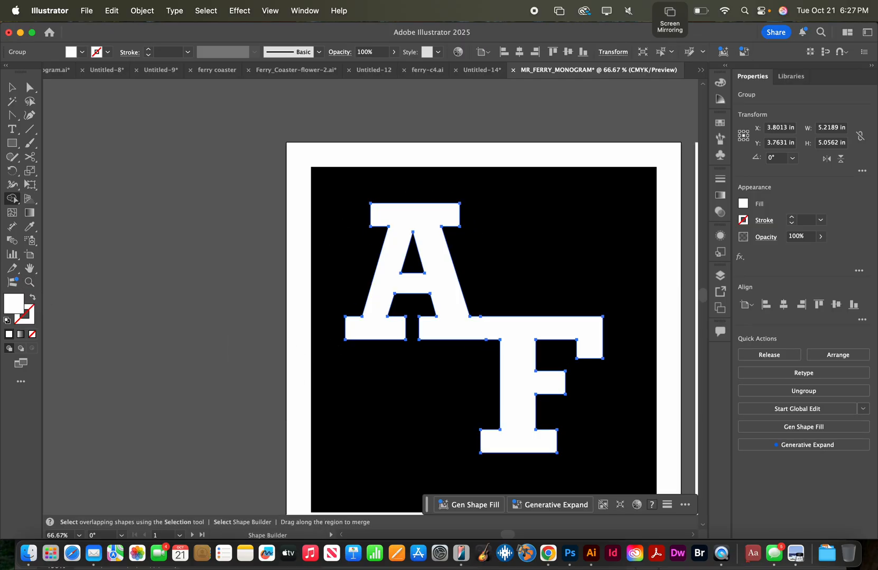
Step: Swap the merged monogram's fill and stroke, giving it no fill and a white 1 pt stroke, and deselect it
click(33, 299)
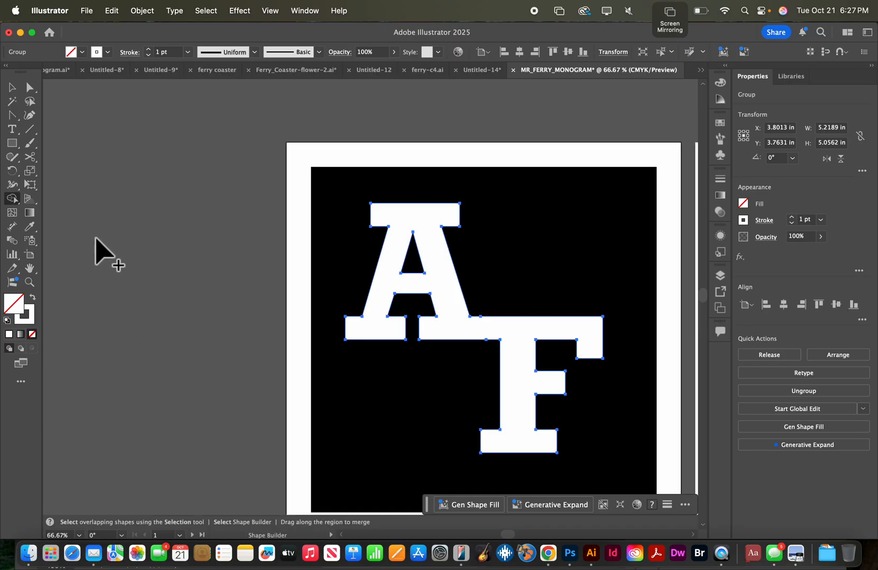
click(11, 87)
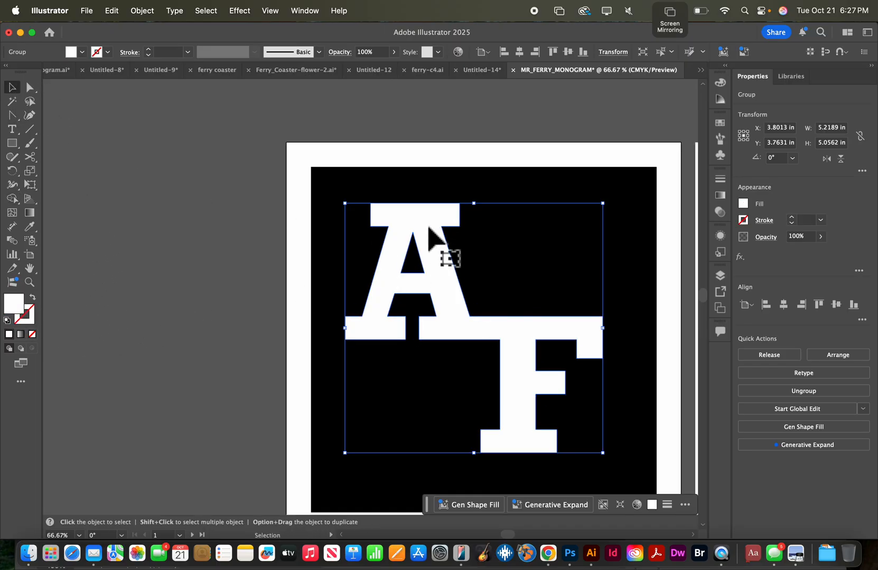
click(32, 298)
click(216, 288)
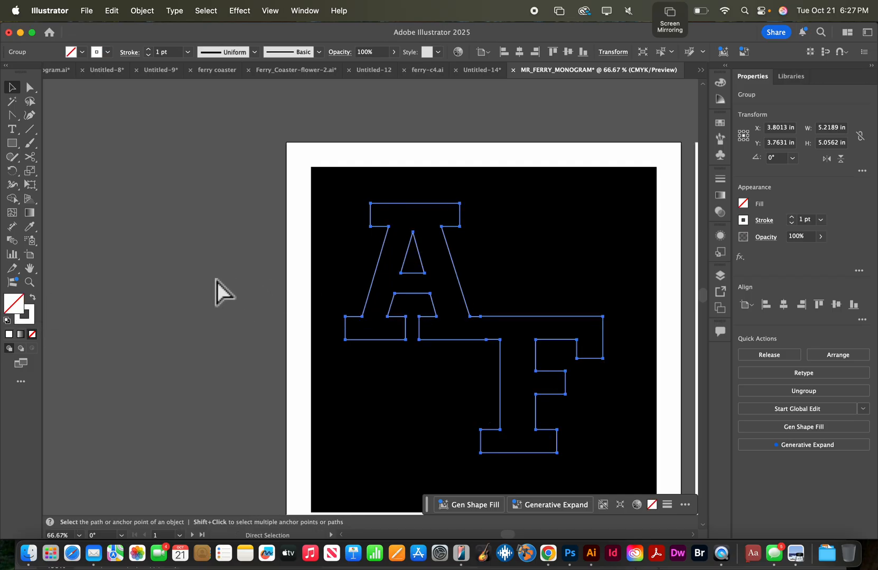
Step: Delete the upper anchor of the small step where the top edge of the A's foot meets the F's upper edge
key(z)
click(490, 335)
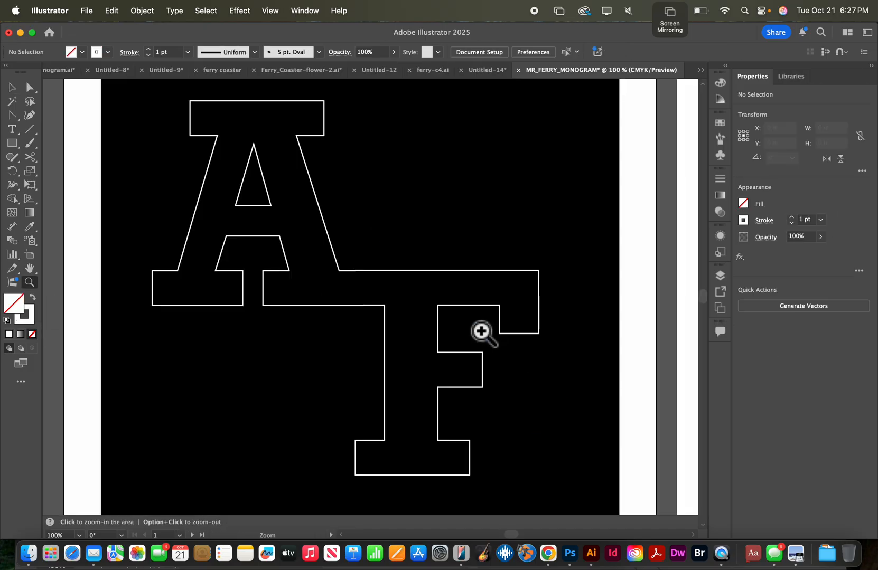
click(361, 286)
click(370, 301)
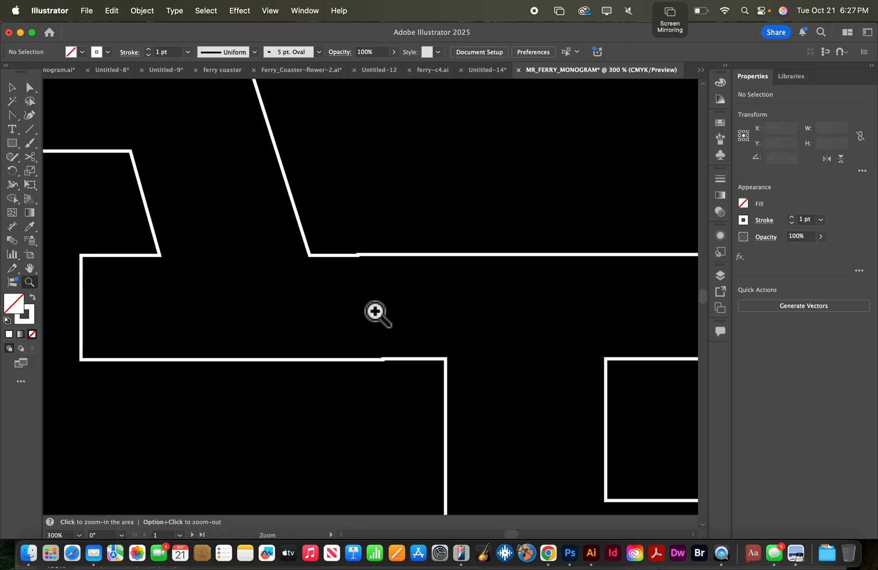
click(376, 312)
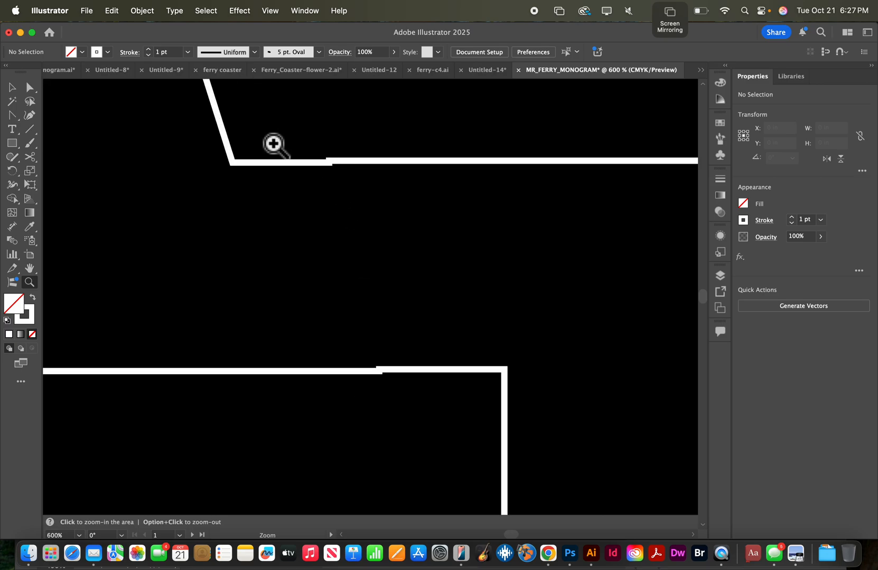
click(32, 92)
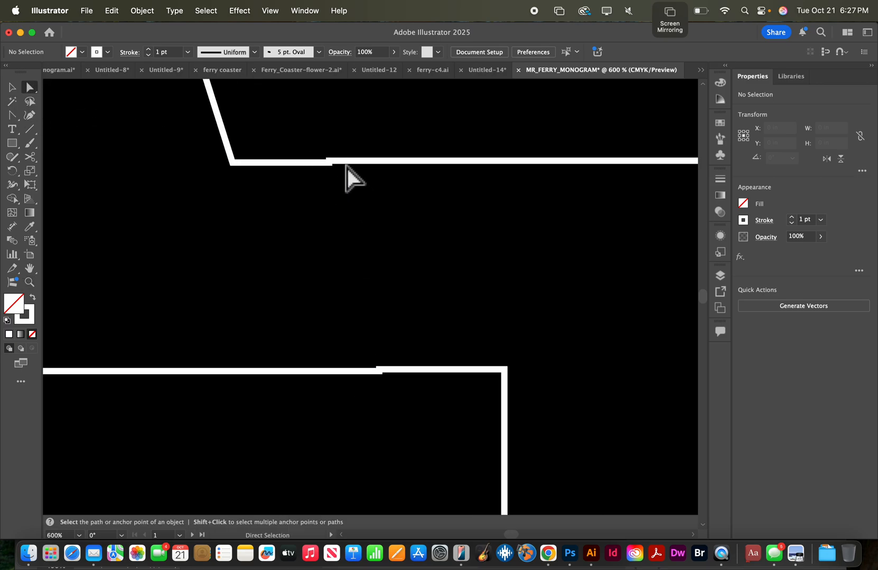
click(346, 165)
click(330, 161)
key(z)
click(329, 163)
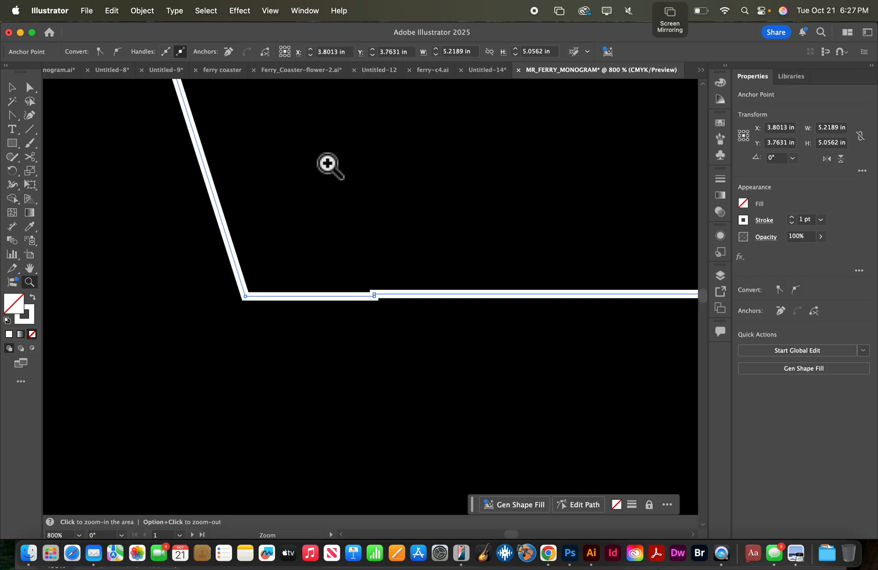
click(374, 296)
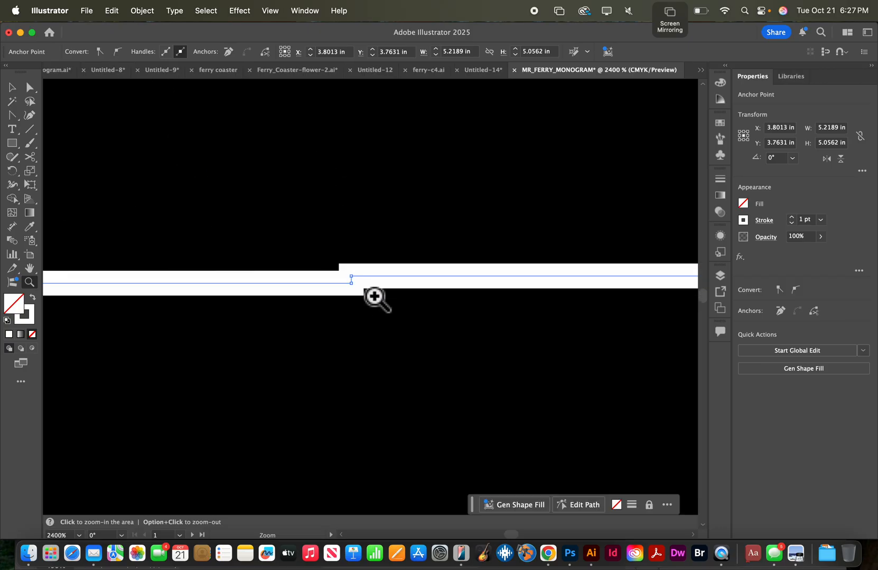
key(a)
key(z)
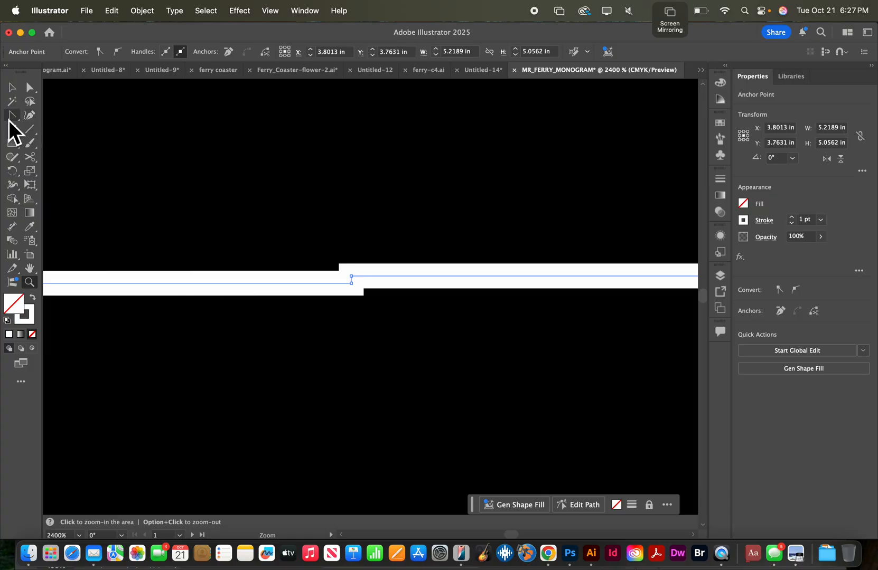
drag(11, 126, 52, 117)
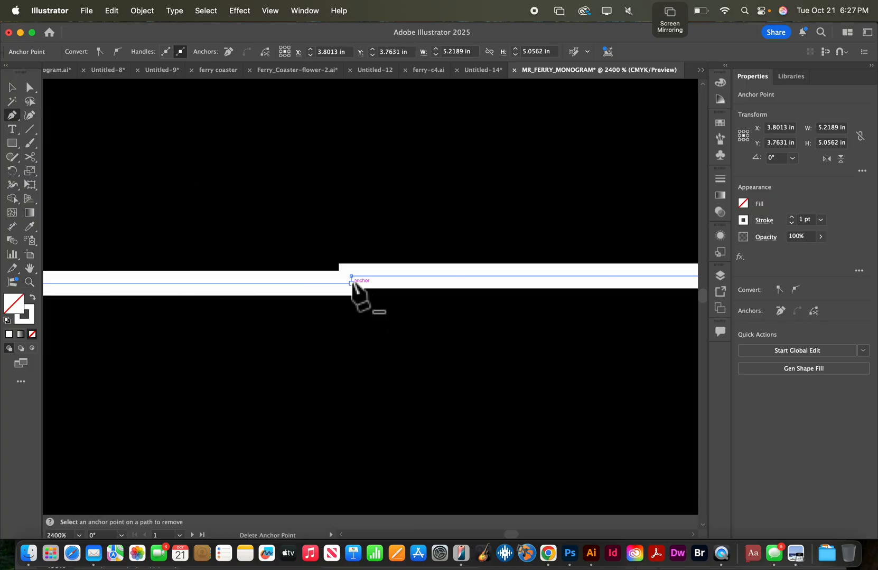
click(351, 276)
Step: Delete the upper anchor of the small step on the joint's lower edge, just before the F's stem
key(super+minus)
key(super+minus)
key(super+minus)
key(super+minus)
key(super+minus)
key(super+minus)
key(super+minus)
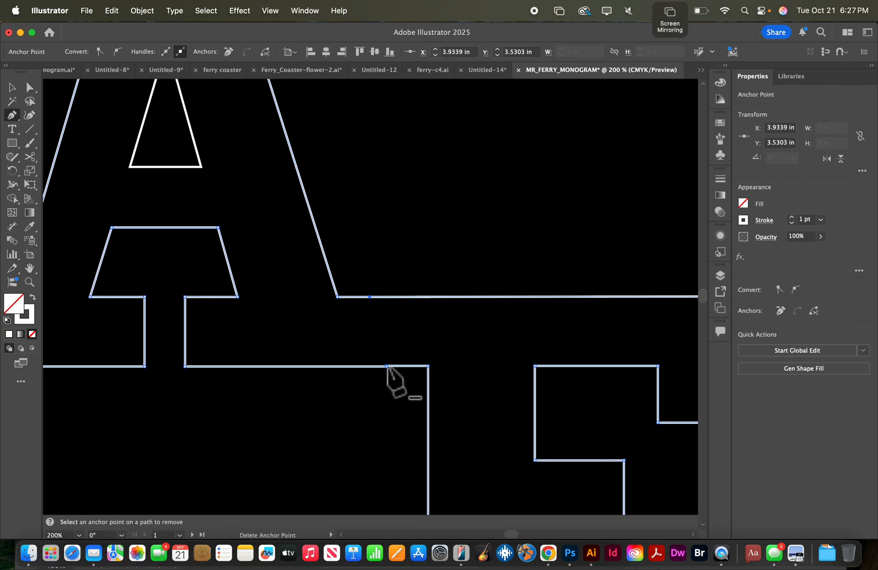
key(z)
click(388, 369)
click(365, 302)
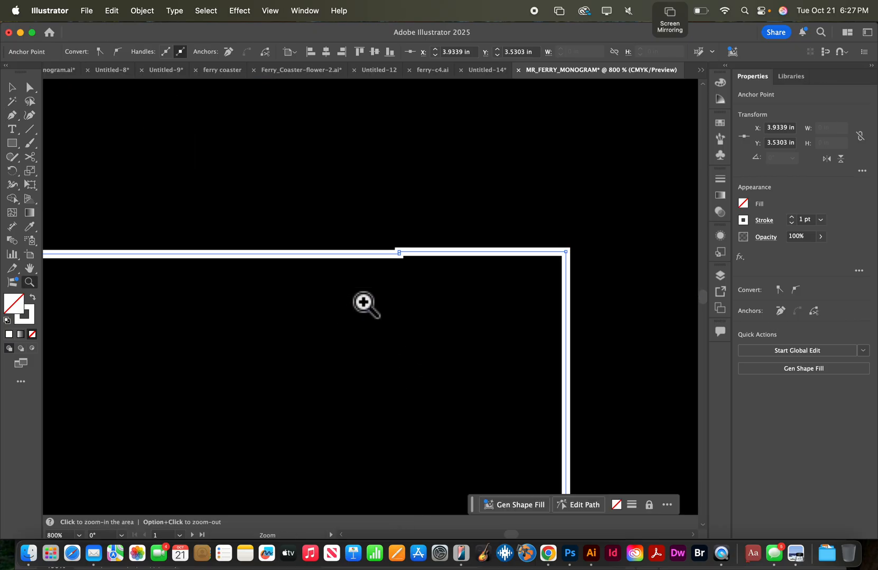
click(365, 302)
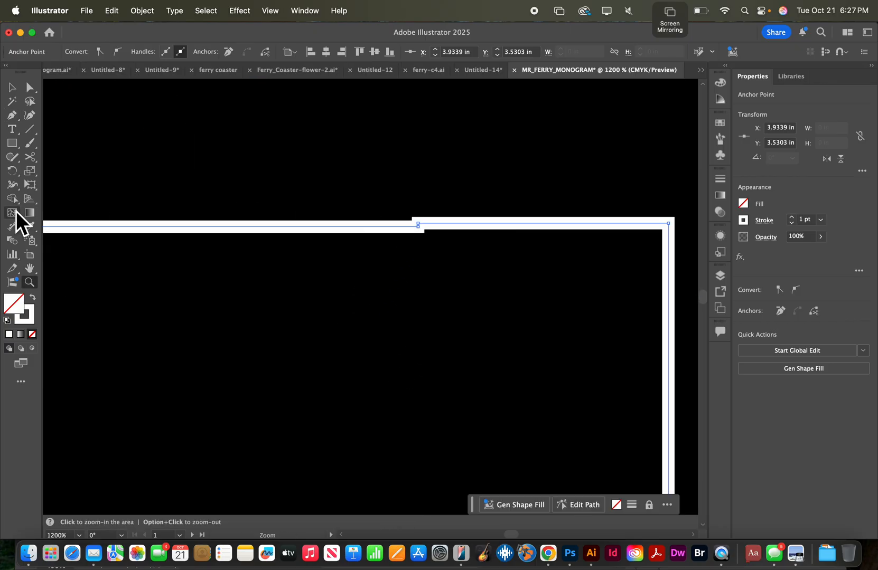
click(12, 115)
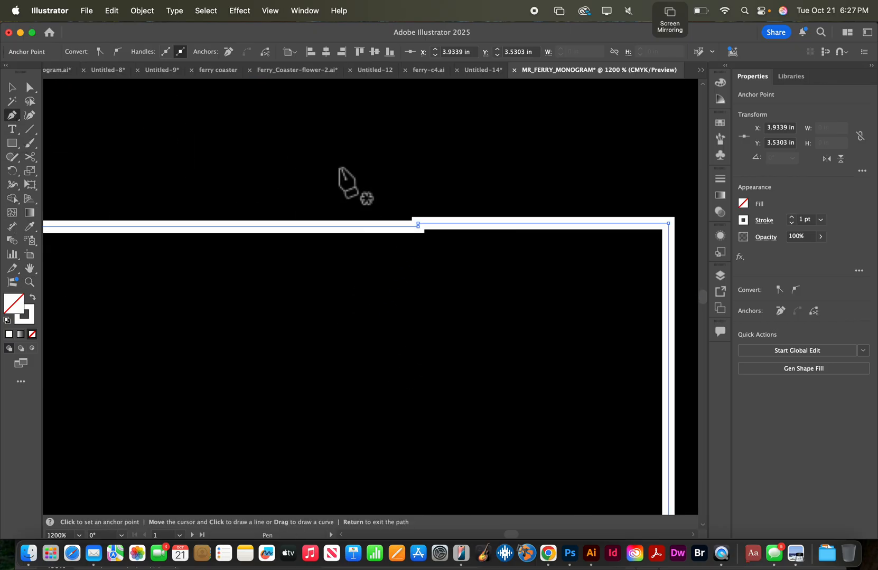
click(418, 224)
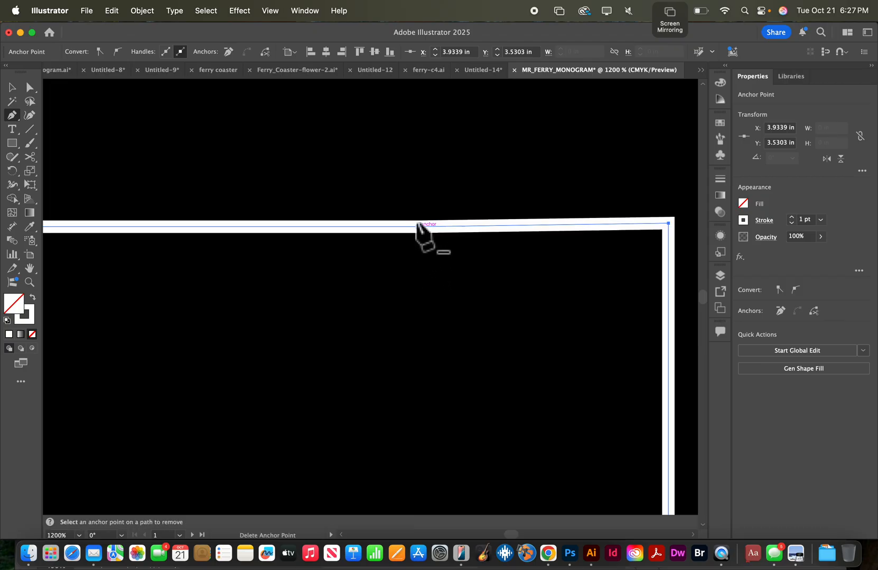
key(super+z)
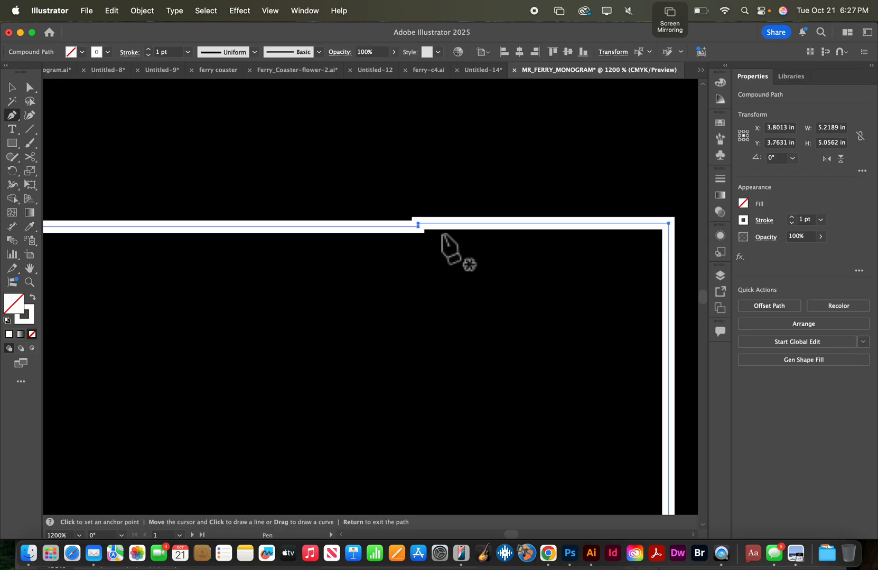
click(418, 225)
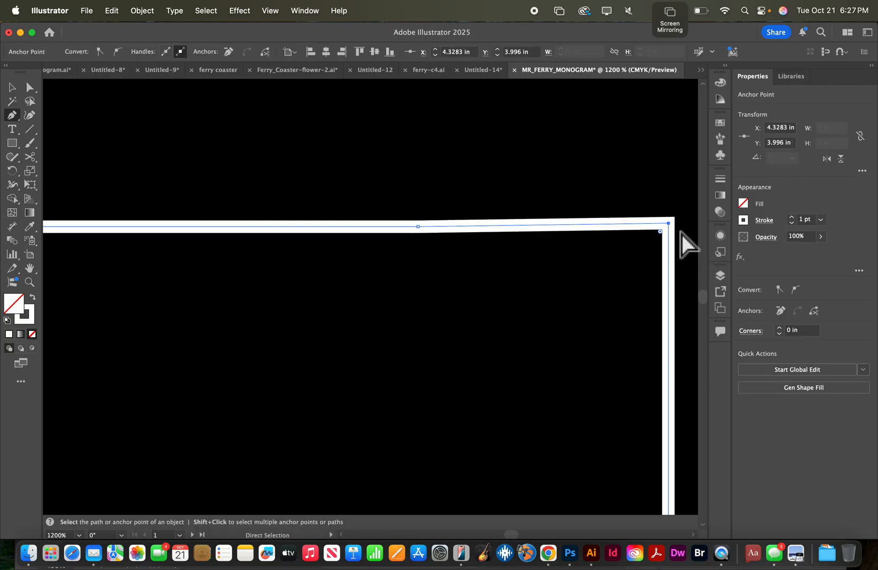
Step: Try to lower the corner anchor where the joint's lower edge meets the F's stem, and deselect the path
drag(669, 225, 669, 230)
key(super+minus)
key(super+minus)
key(super+minus)
key(super+minus)
key(super+minus)
key(super+minus)
key(super+minus)
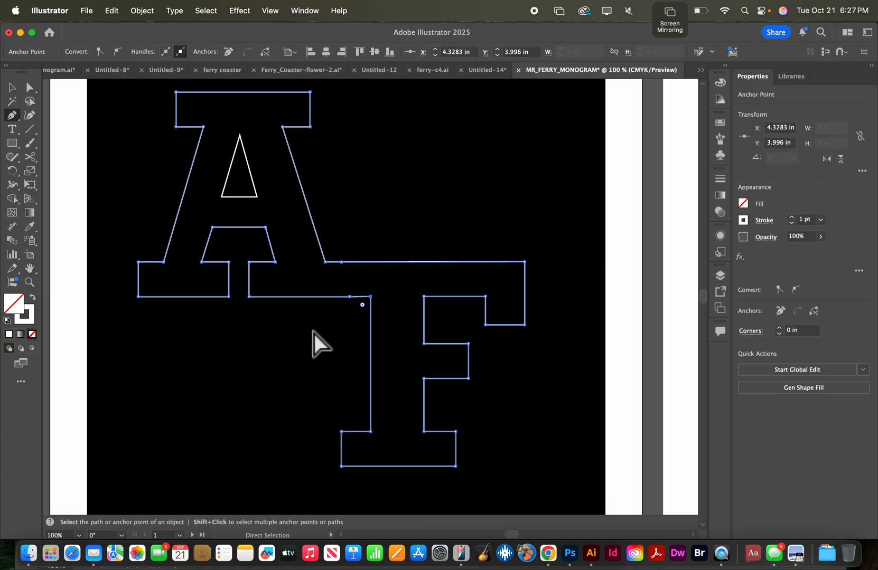
super+click(312, 334)
Step: Move the monogram to X 4.0833 in, Y 3.9201 in and swap its fill and stroke, giving it a white fill and no stroke
scroll(482, 256, left, 3)
scroll(486, 253, up, 3)
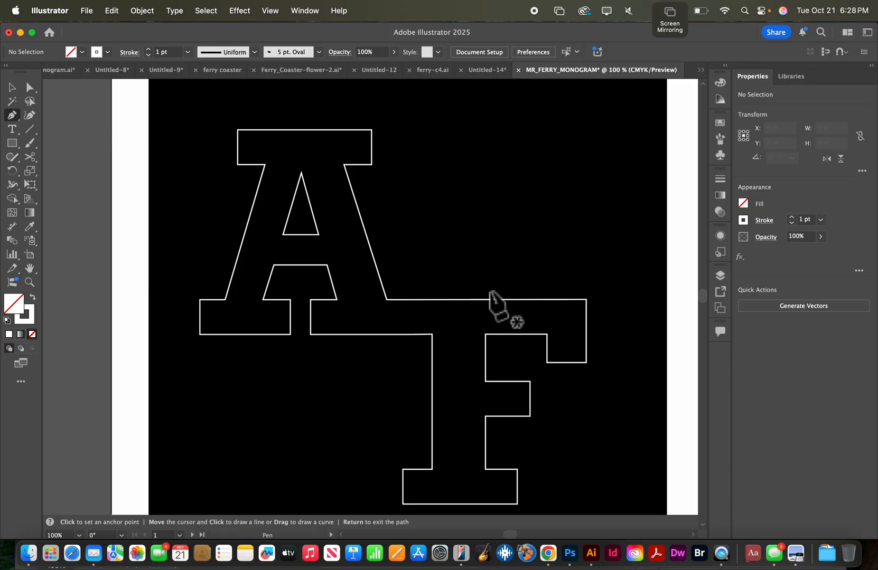
scroll(491, 295, left, 3)
scroll(491, 296, down, 2)
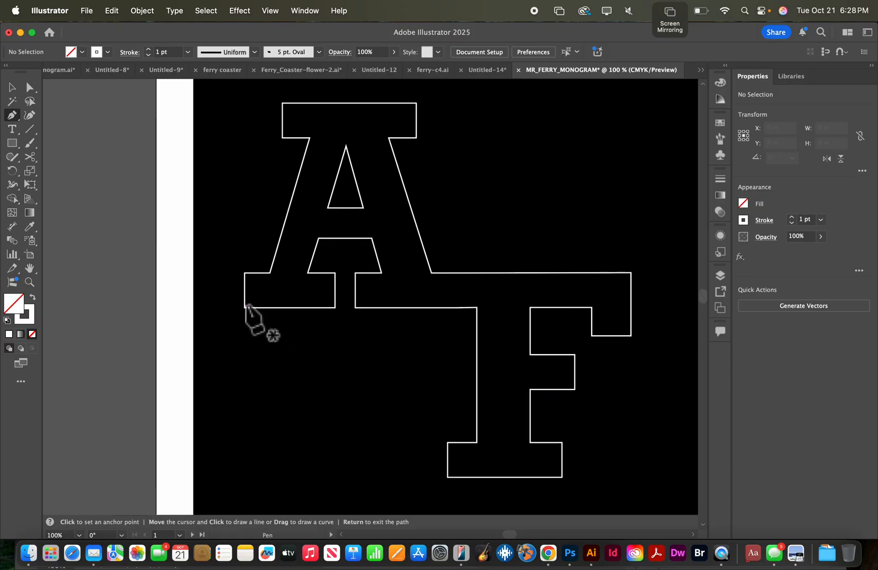
key(super+minus)
key(super+minus)
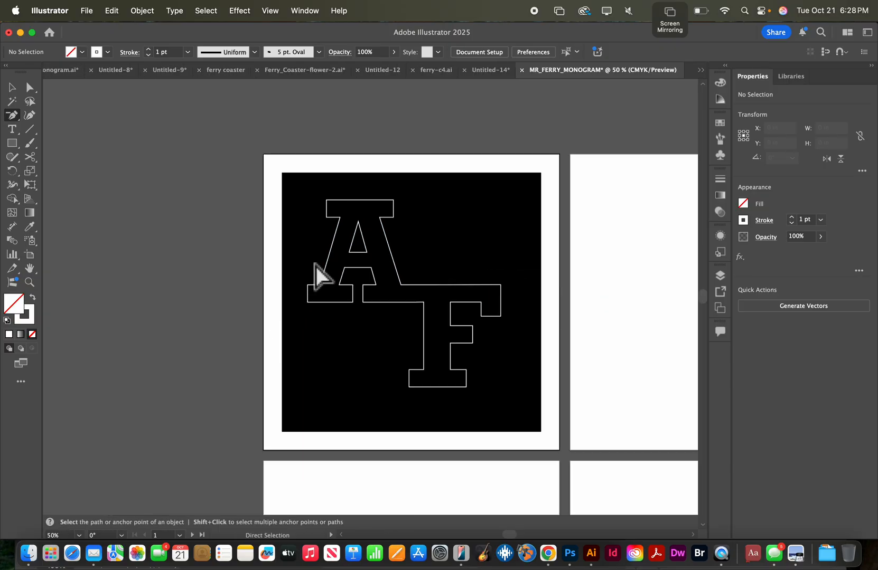
click(12, 87)
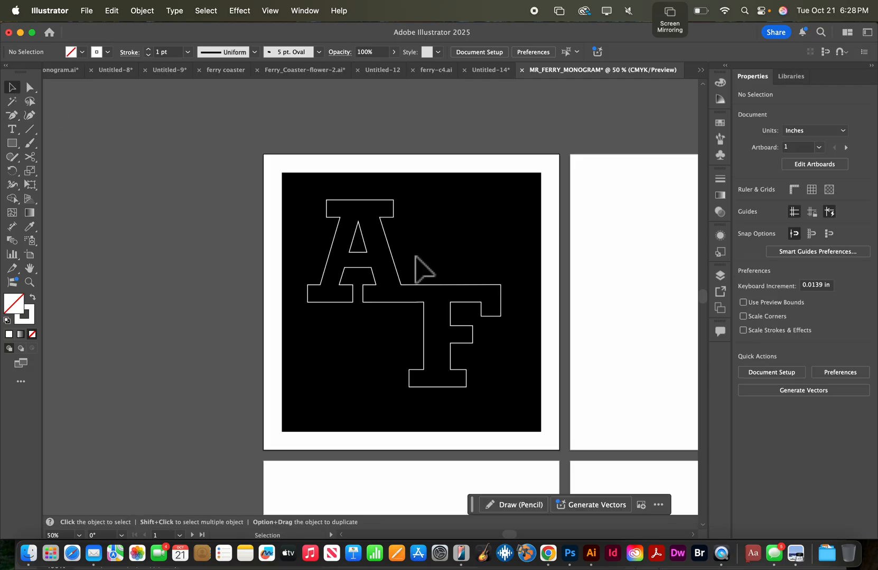
drag(393, 261, 403, 265)
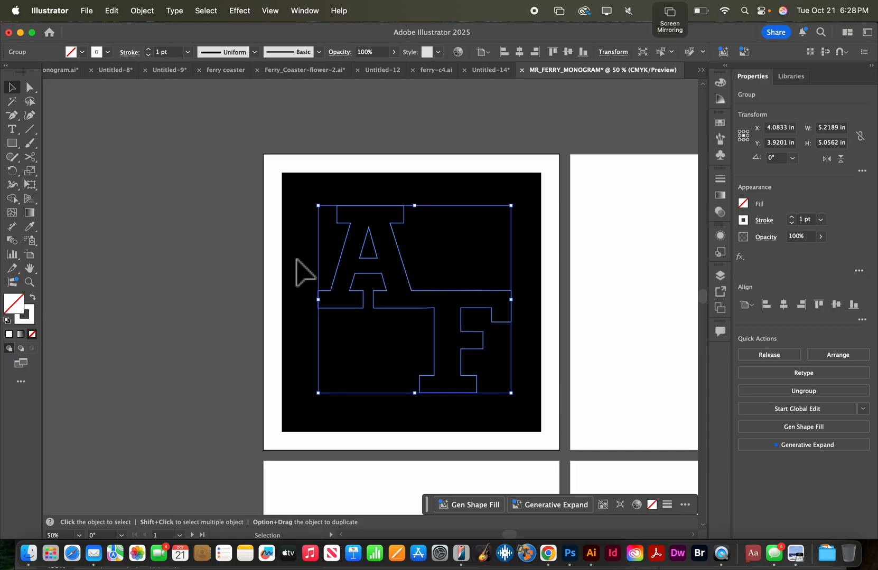
click(33, 297)
click(95, 289)
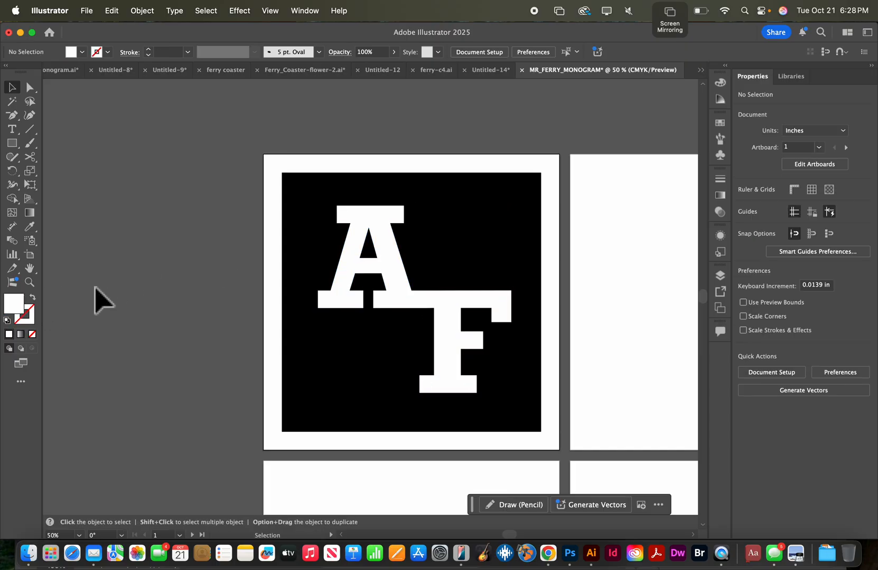
Step: Unlock all locked objects so the black 7 in background square can be selected
scroll(95, 289, down, 3)
scroll(95, 289, right, 1)
scroll(94, 288, right, 2)
scroll(89, 287, down, 1)
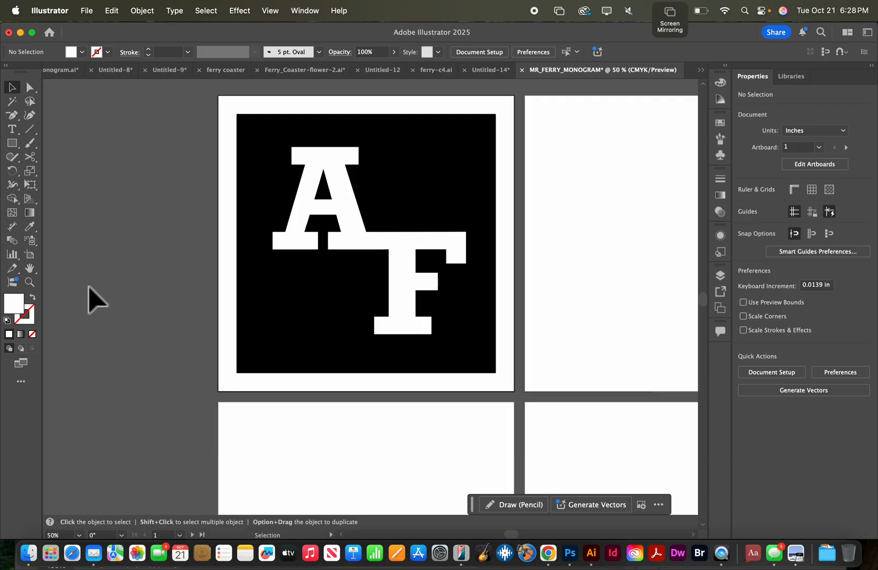
click(142, 11)
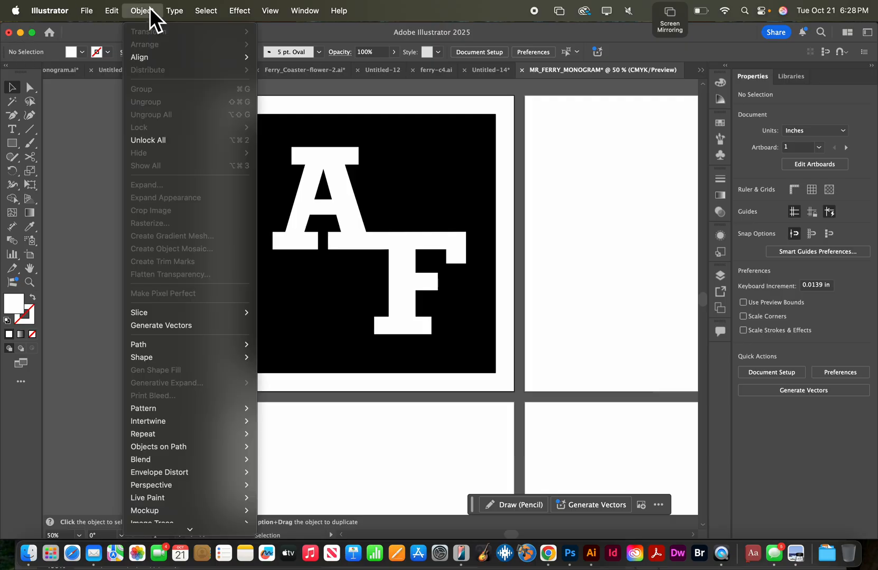
click(157, 143)
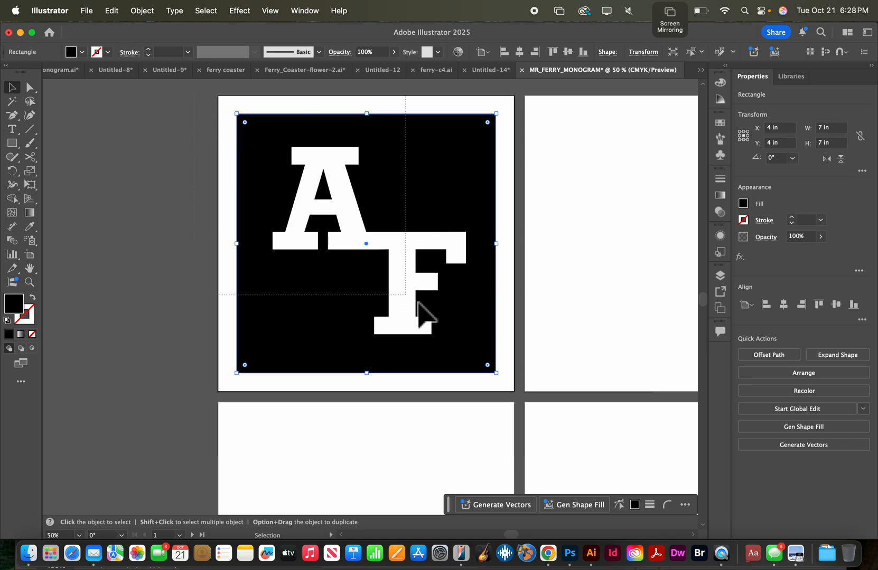
Step: Duplicate the black square together with its monogram straight across onto the second artboard, 8.28 in to the right
drag(505, 379, 429, 331)
scroll(443, 345, right, 5)
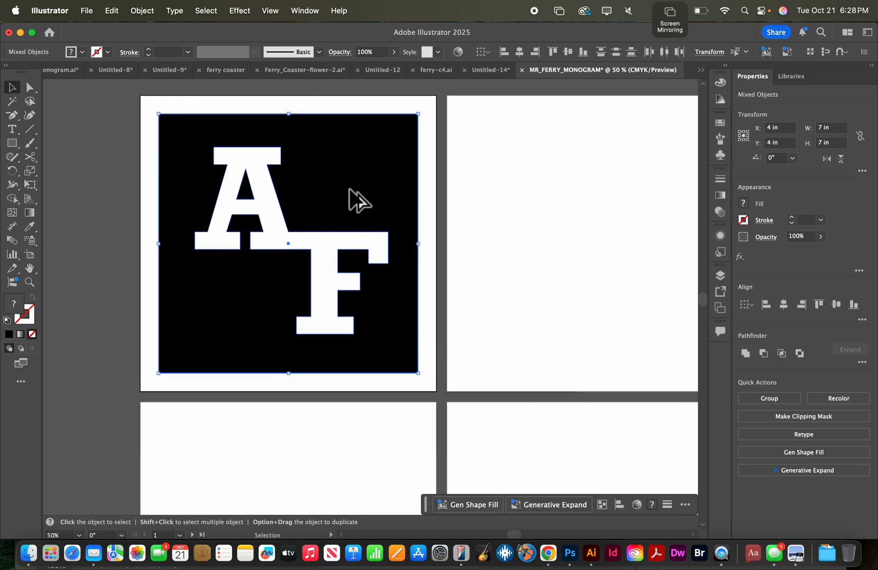
drag(358, 200, 624, 192)
key(super+minus)
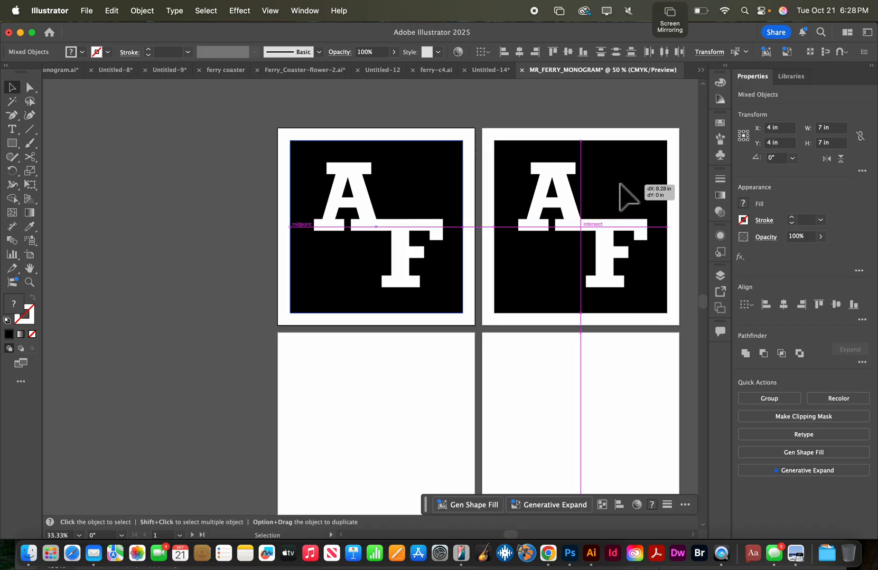
scroll(623, 195, right, 3)
scroll(622, 195, down, 2)
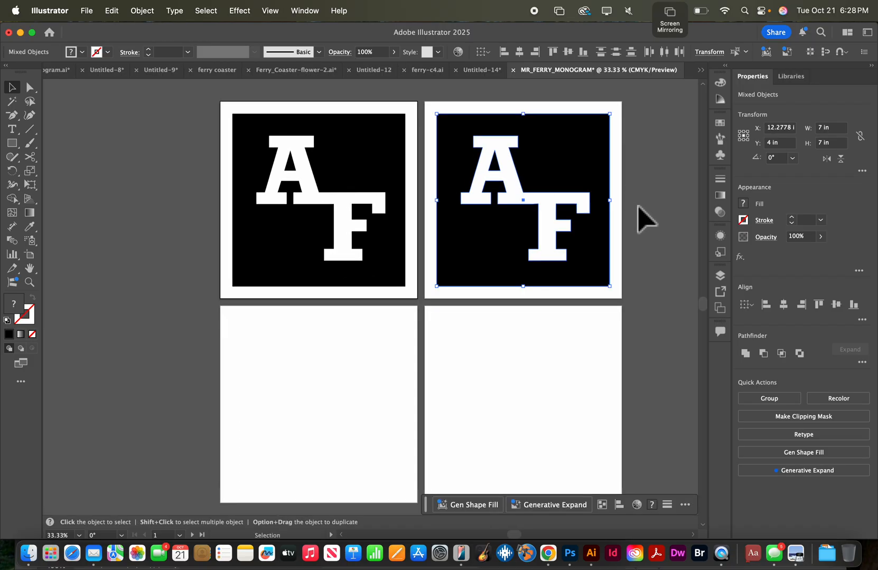
click(638, 207)
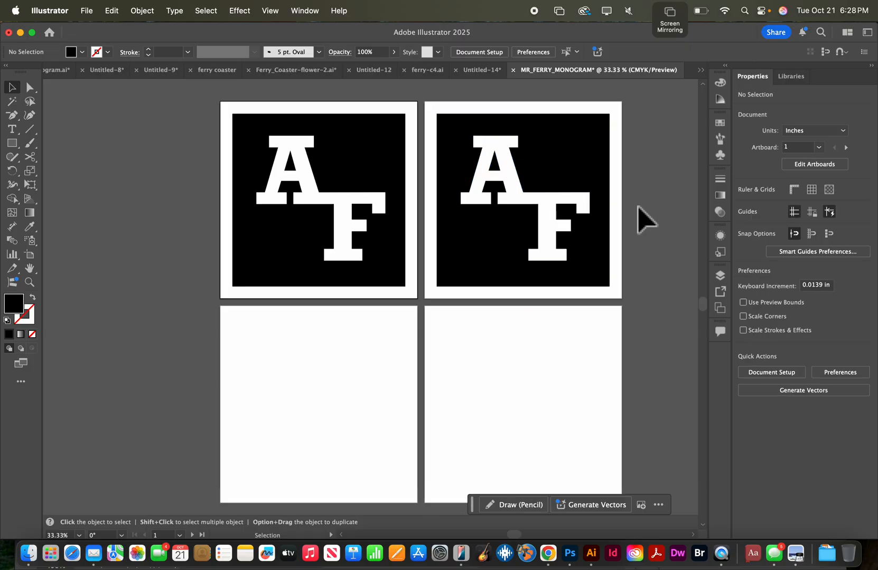
Step: Delete the duplicated black square on the second artboard and select the white monogram left there
click(571, 151)
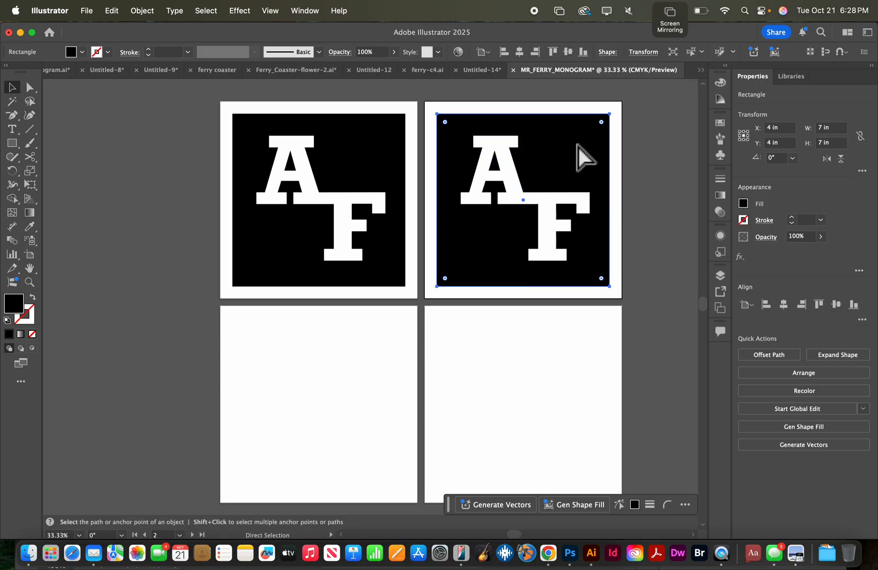
key(Delete)
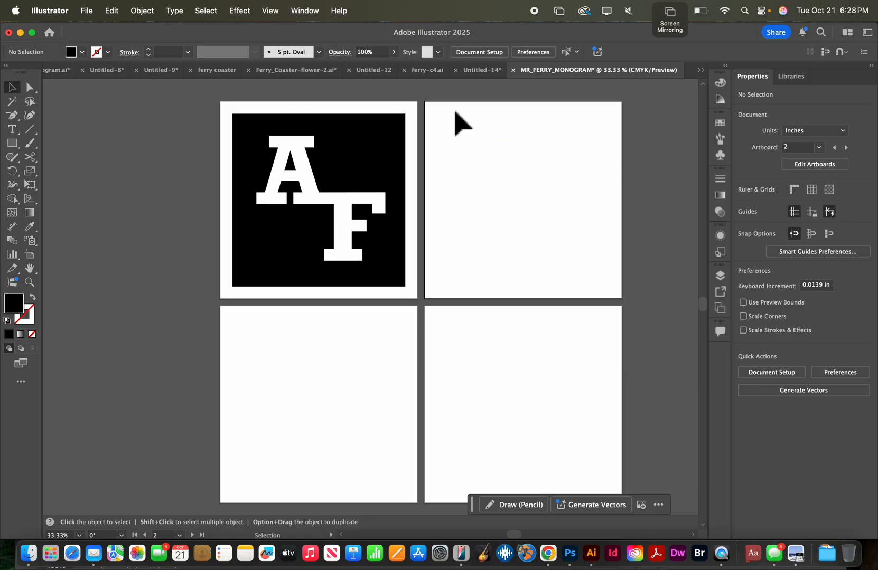
drag(448, 106, 588, 267)
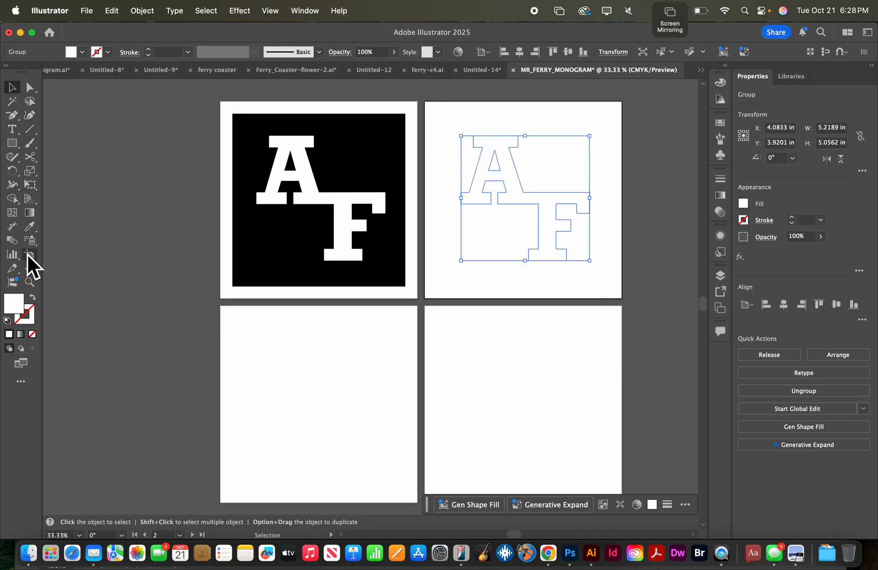
Step: Draw a white five-pointed star about 6.63 by 6.31 in from the monogram's center on the second artboard
click(15, 149)
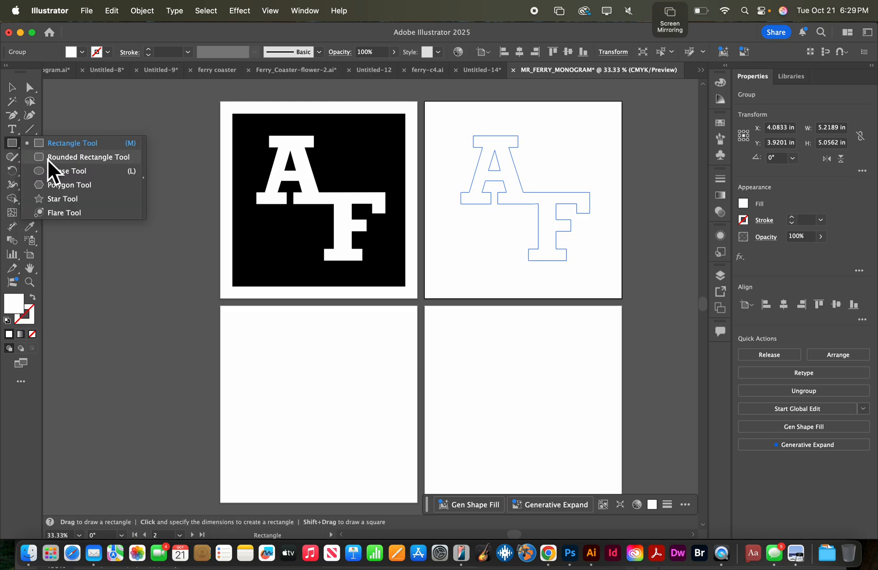
click(68, 200)
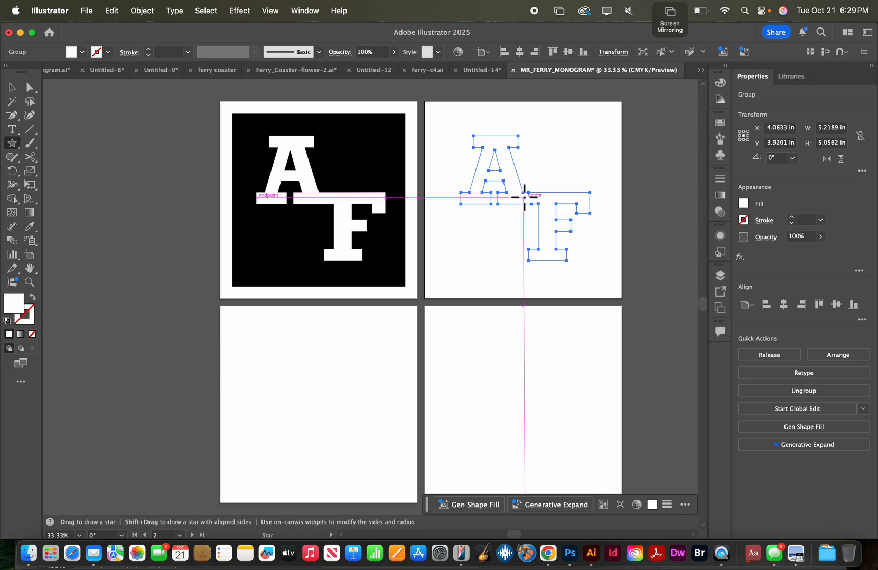
drag(524, 197, 473, 131)
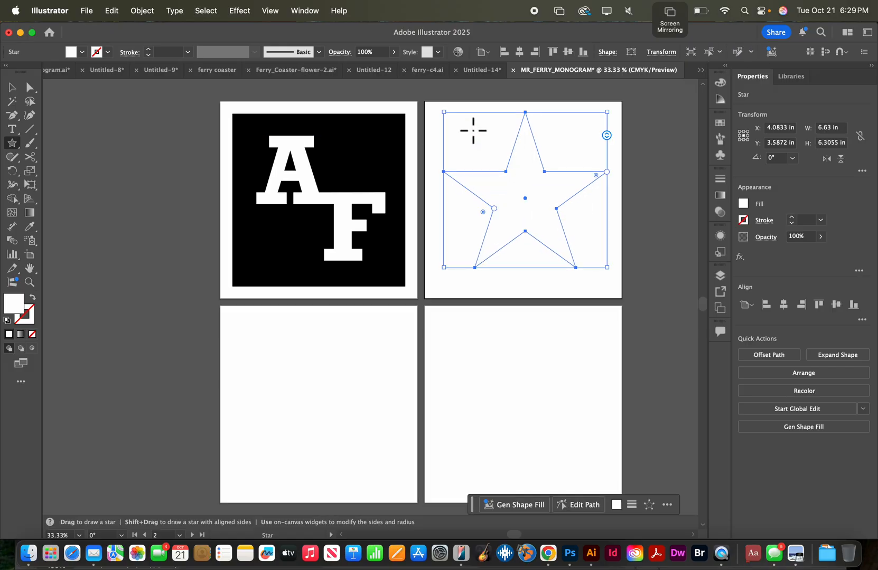
Step: Give the star on the second artboard a solid black fill (000000) with no stroke
scroll(540, 223, up, 1)
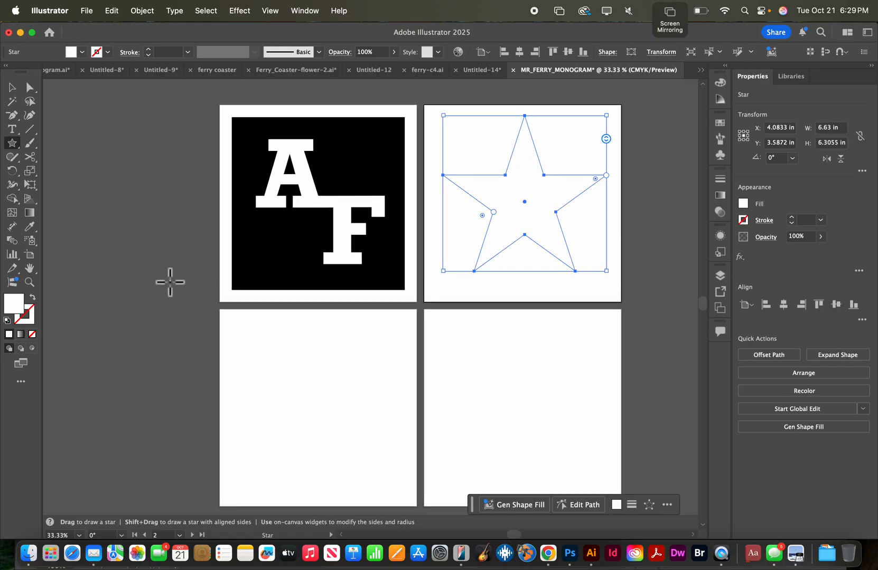
click(34, 298)
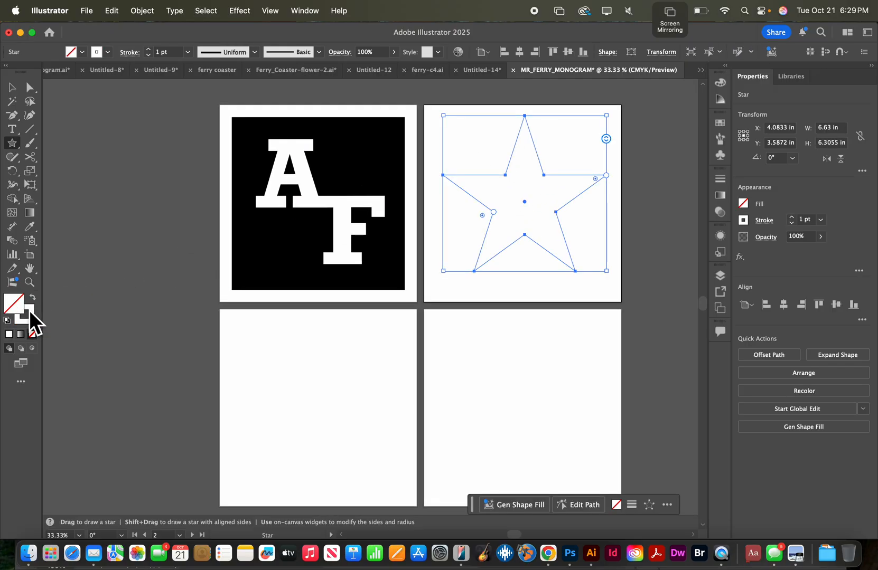
double_click(30, 311)
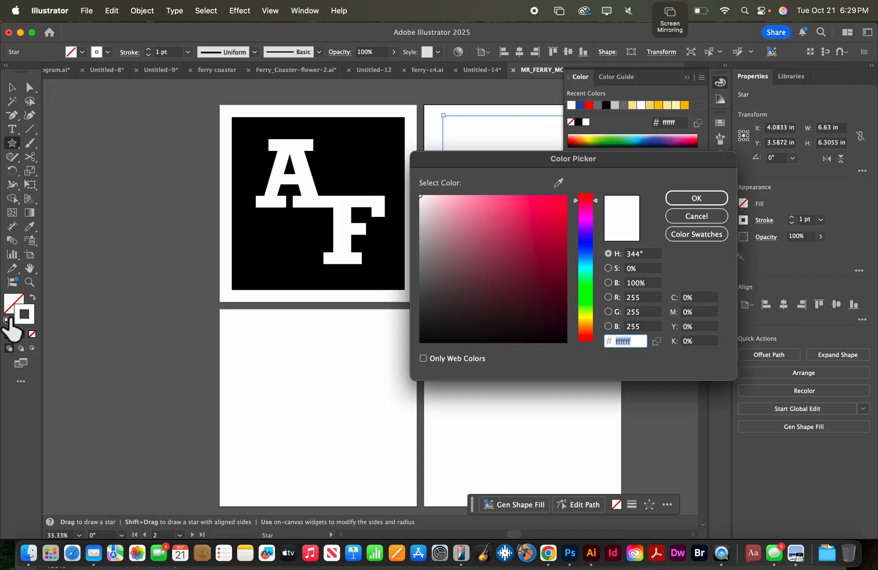
drag(472, 245, 414, 348)
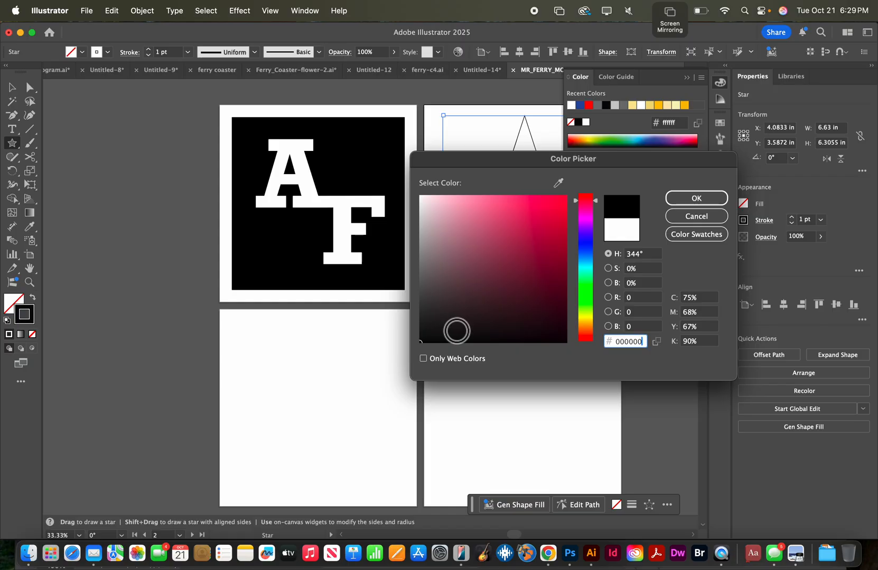
click(712, 200)
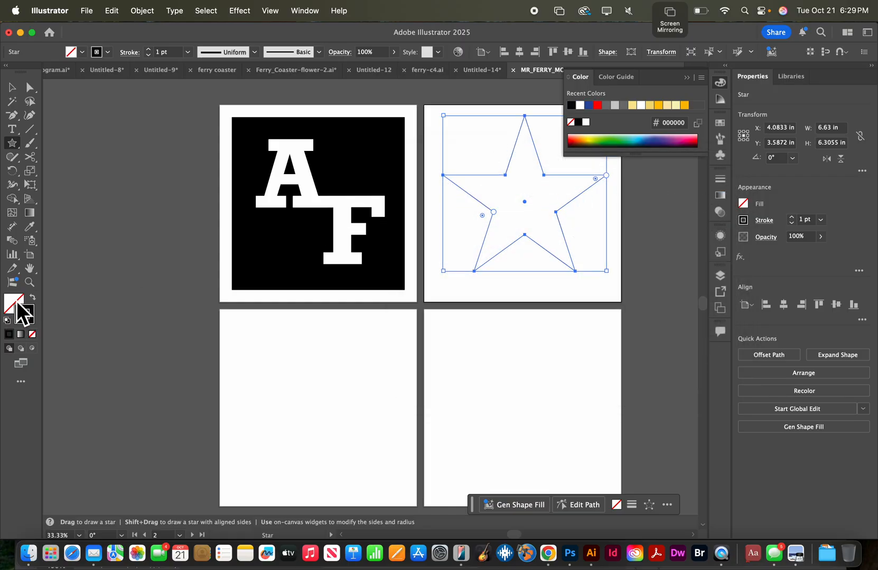
drag(23, 313, 12, 303)
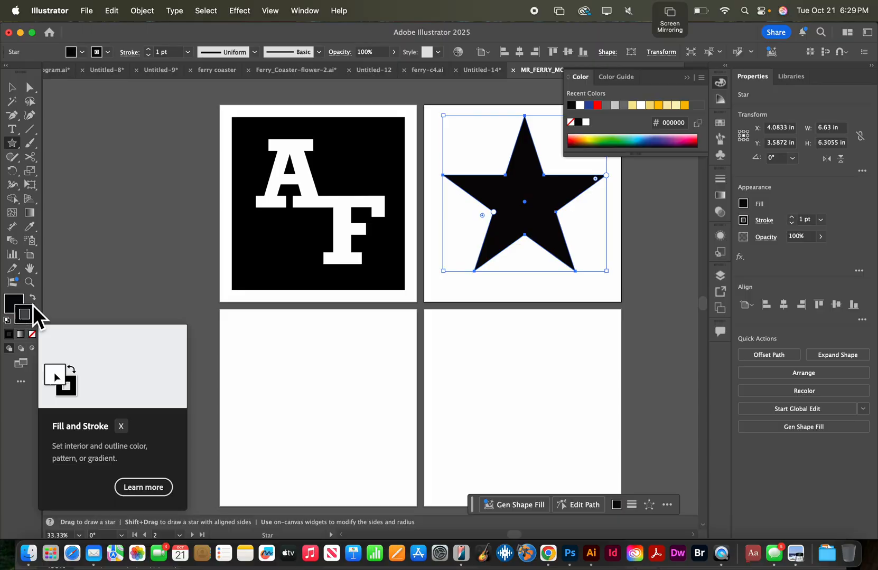
click(33, 335)
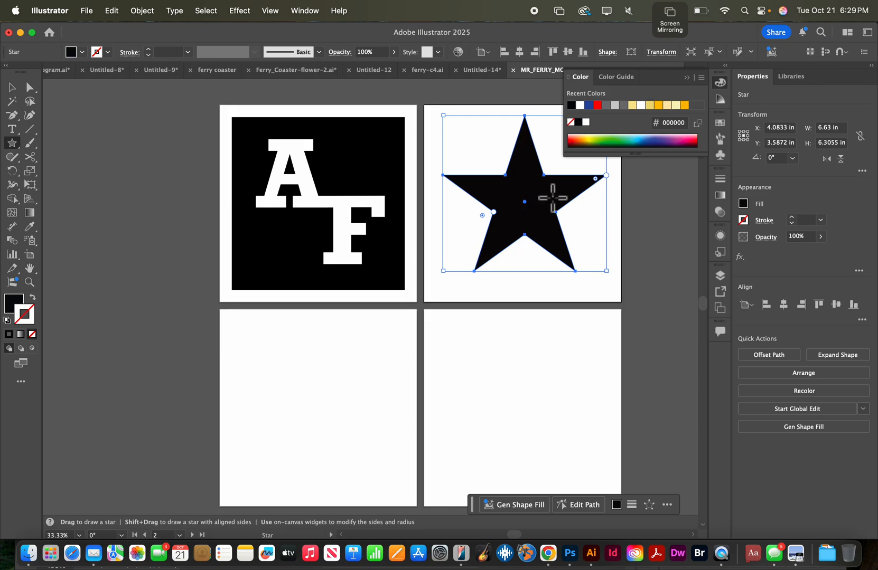
click(687, 77)
Step: Move the star below both monogram groups in the layer stack, above the black rectangle
click(725, 279)
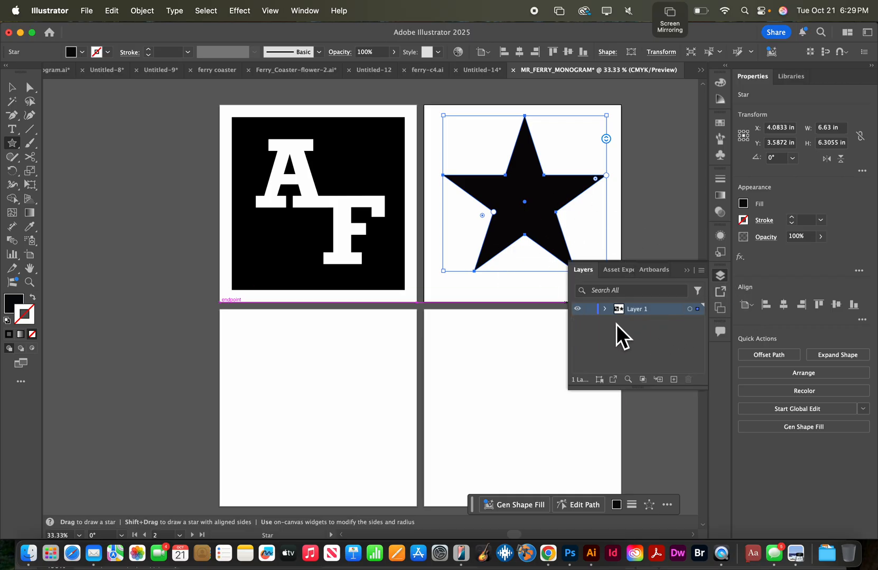
click(605, 309)
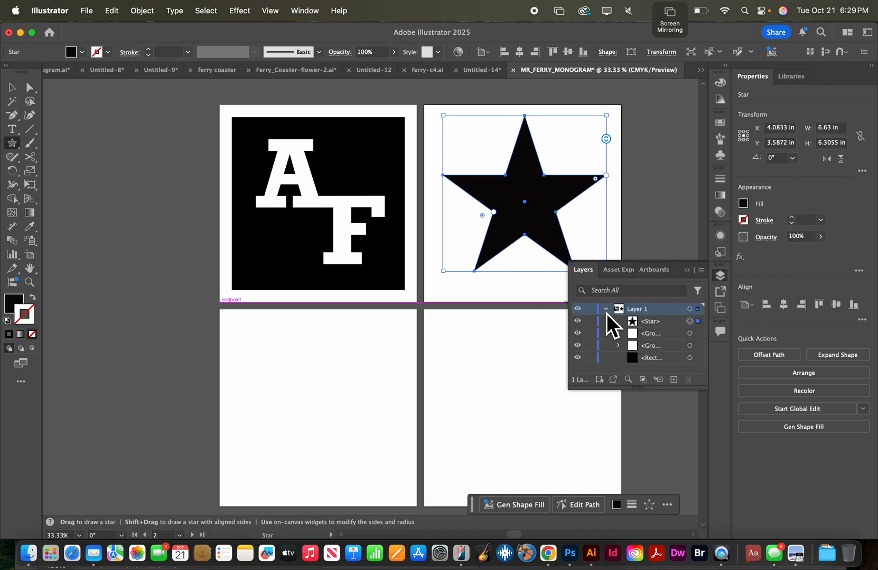
click(659, 324)
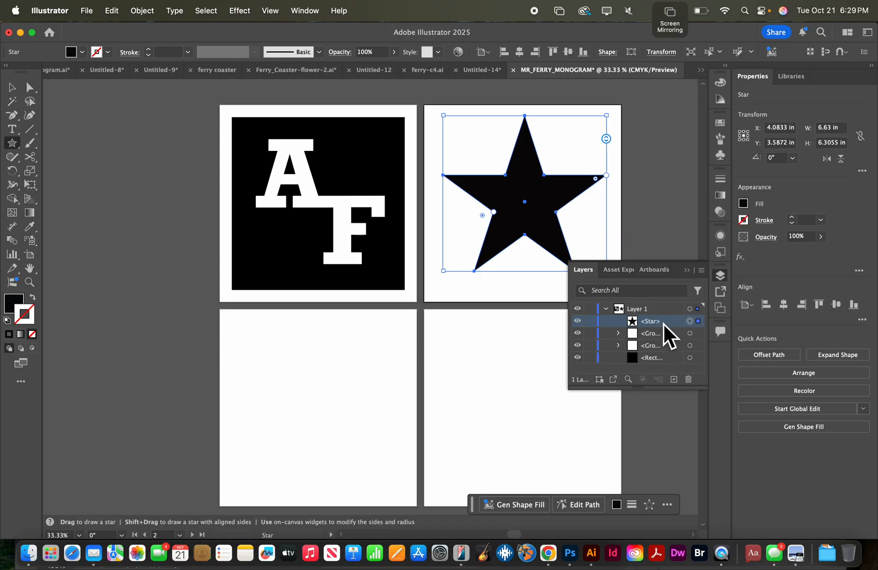
drag(664, 324, 665, 361)
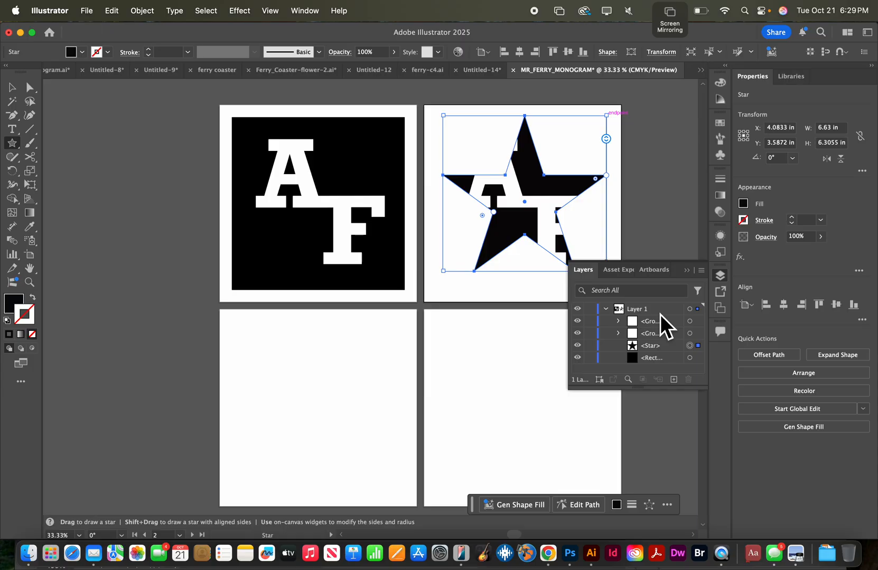
Step: Bring the star to the front, send it behind the monogram groups, and bring it forward again
key(super+shift+bracketright)
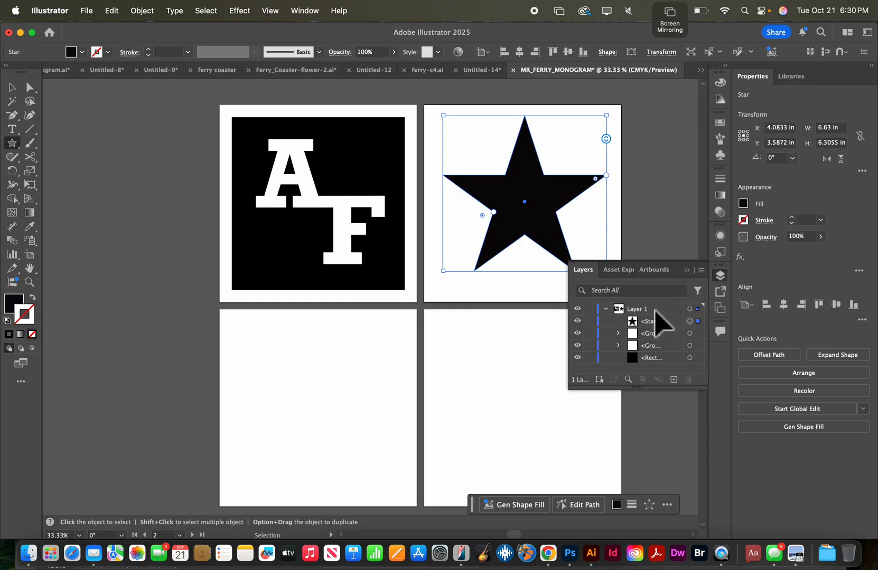
key(super+bracketleft)
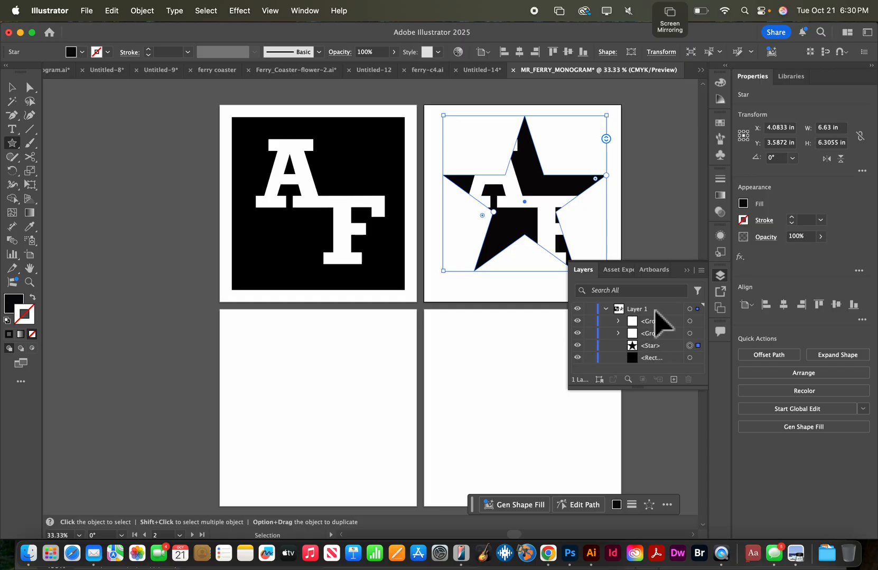
key(super+bracketright)
key(super+bracketright)
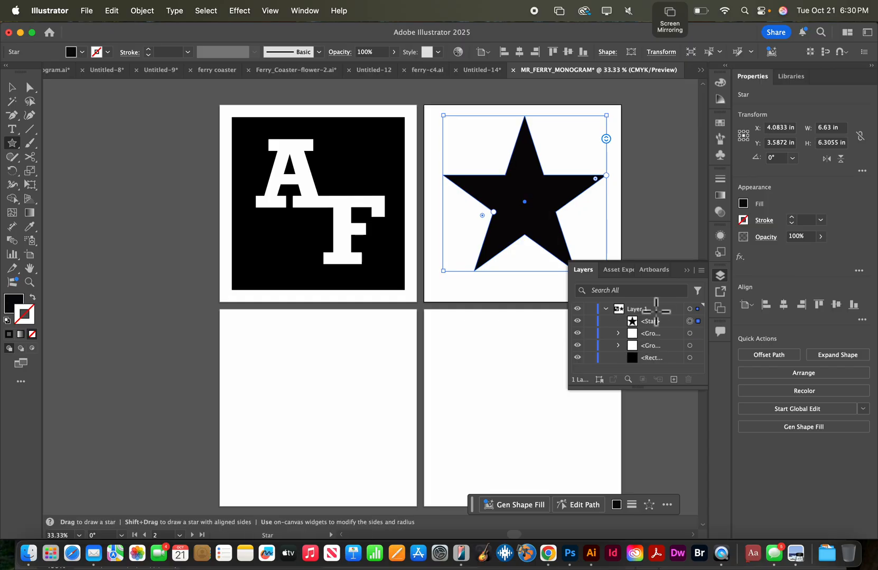
Step: Send the star to the very back so the white monogram lies on top of it
right_click(541, 189)
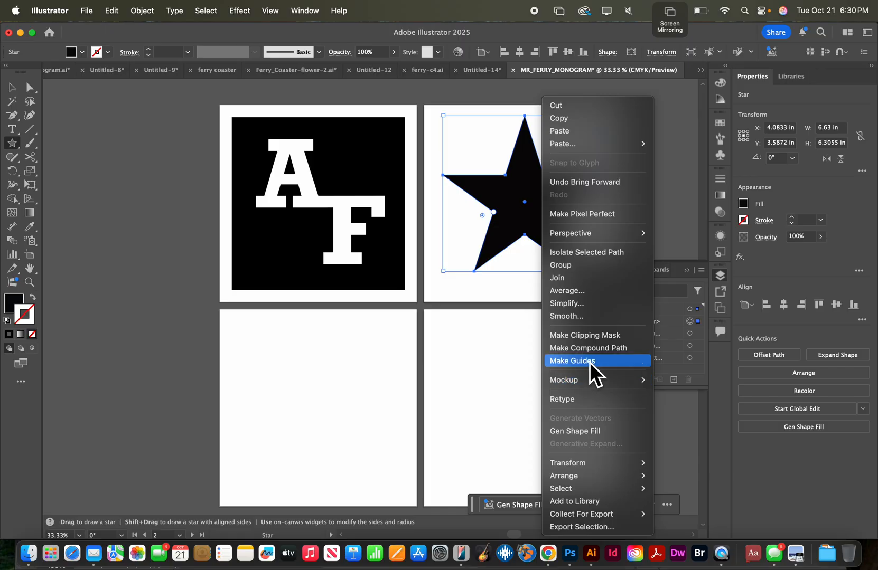
mouse_move(575, 476)
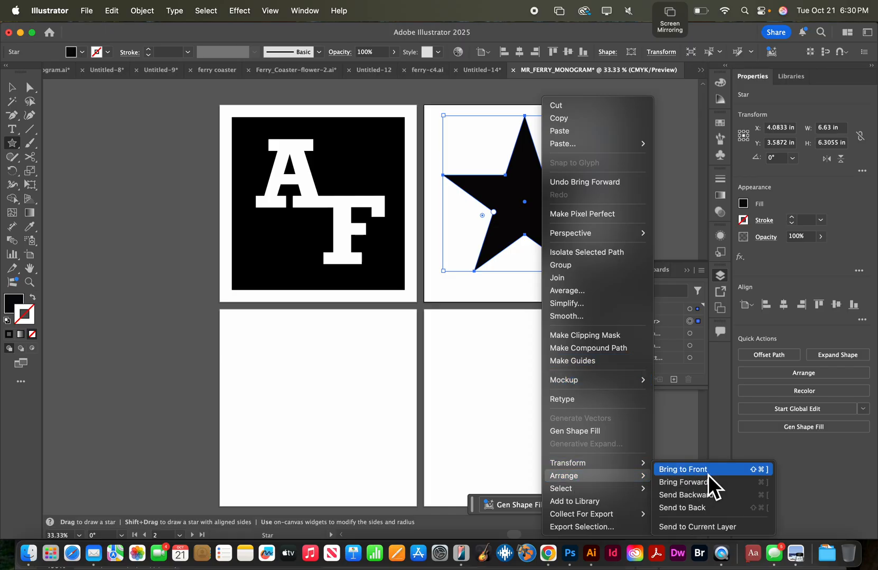
click(457, 363)
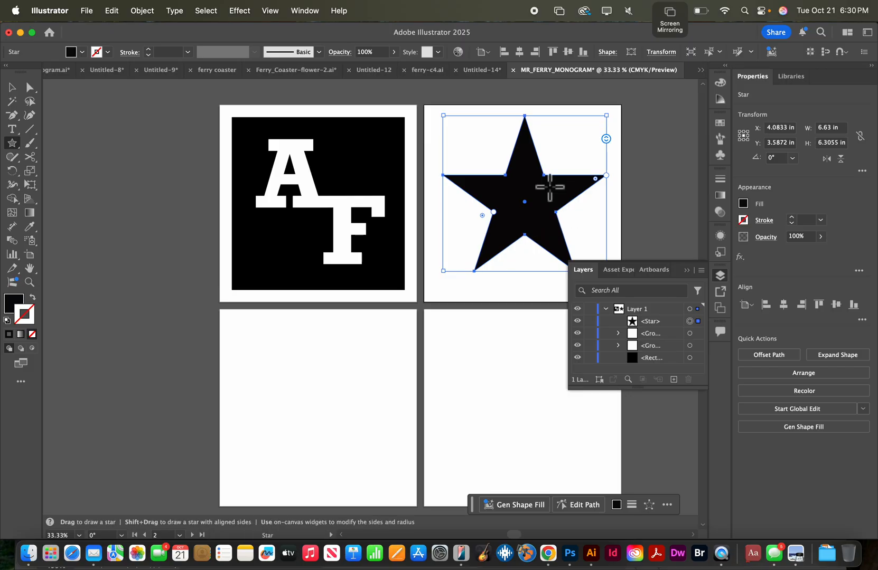
key(super+shift+bracketleft)
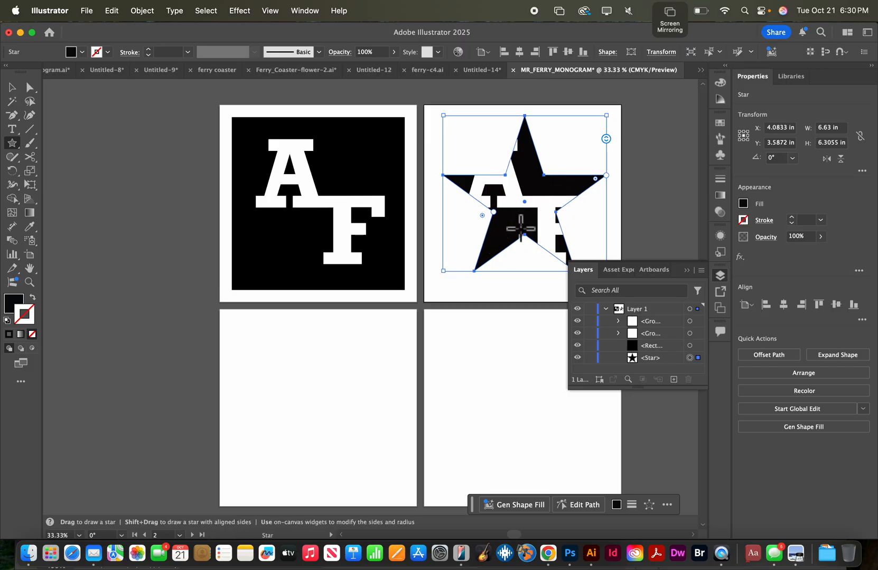
click(687, 271)
Step: Increase the star to 20 points and round its inner corners into concave scallops, forming a badge shape
scroll(546, 225, left, 1)
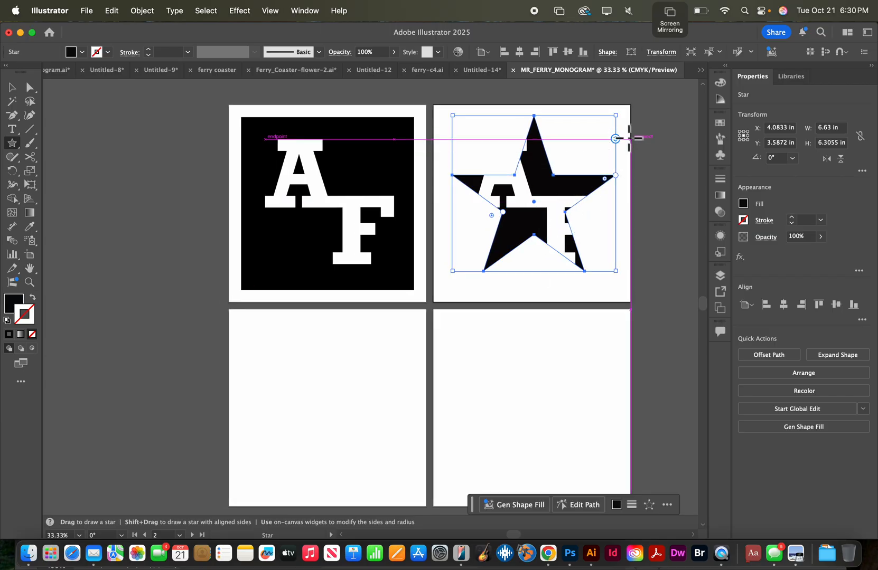
drag(615, 138, 597, 283)
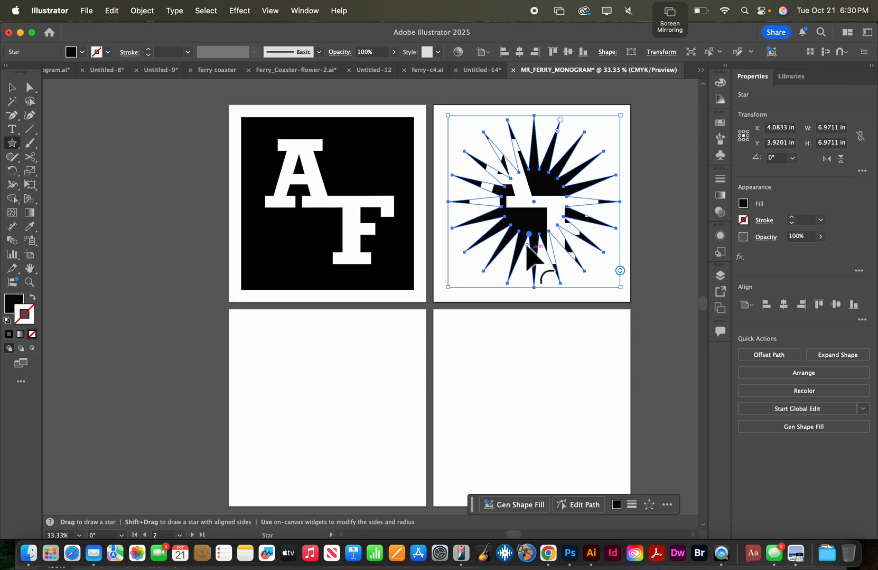
drag(527, 245, 521, 290)
key(super+shift+a)
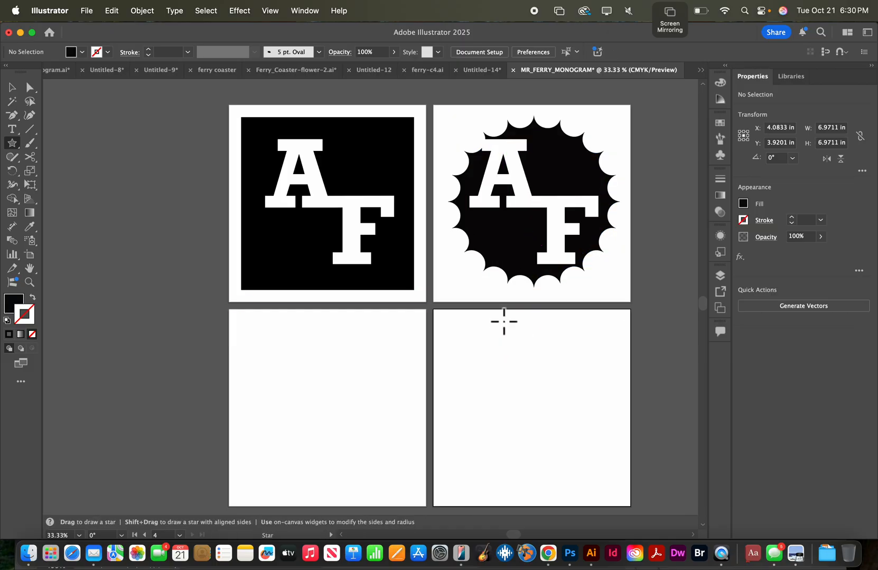
Step: Enlarge the scalloped badge behind the monogram to about 7.4 in wide and high
super+click(578, 173)
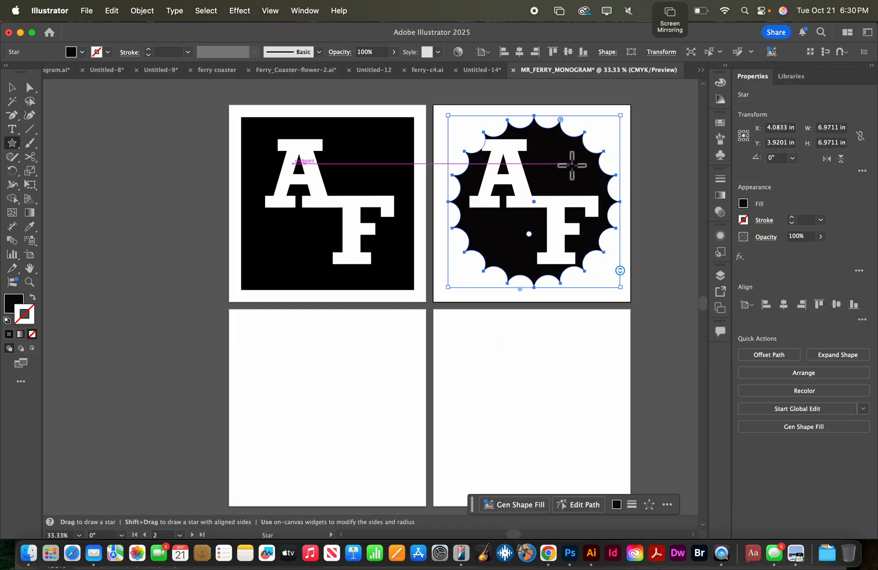
mouse_move(560, 120)
mouse_down()
mouse_move(570, 123)
mouse_move(561, 119)
mouse_move(570, 114)
mouse_up()
drag(520, 295, 520, 317)
drag(625, 267, 626, 290)
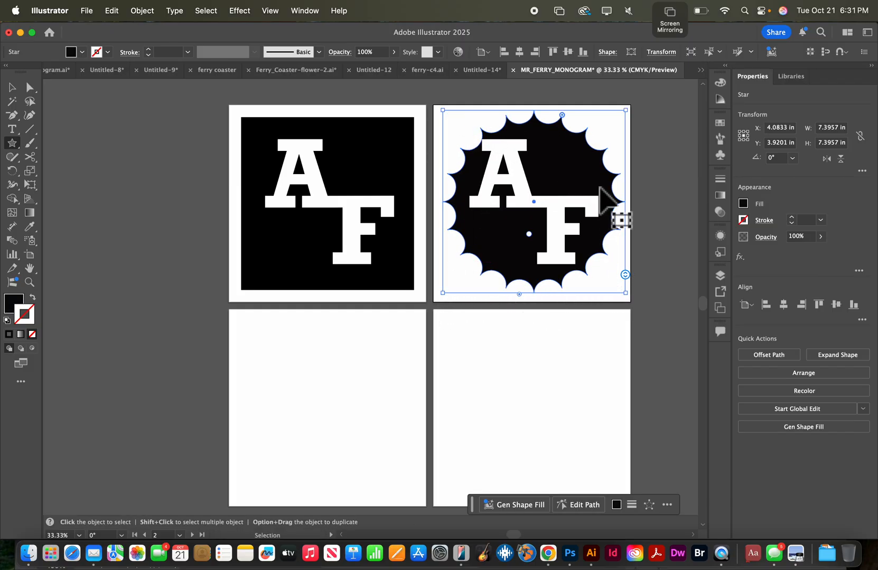
super+click(660, 193)
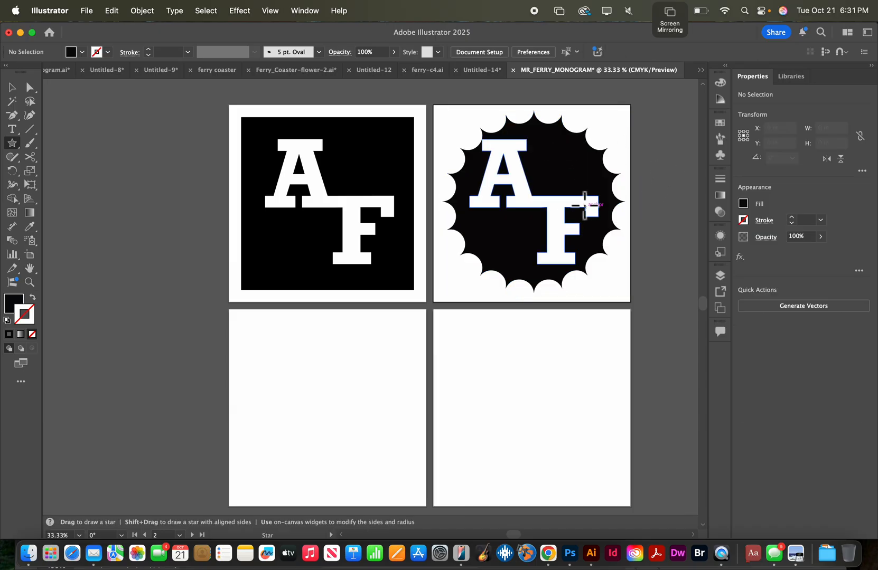
Step: Center the scalloped badge horizontally and vertically on the second artboard
super+click(557, 174)
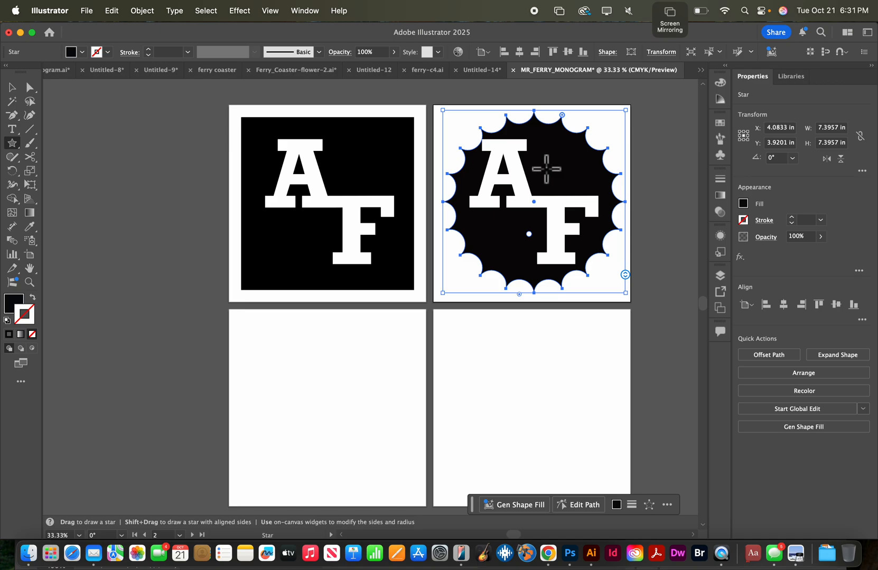
click(522, 53)
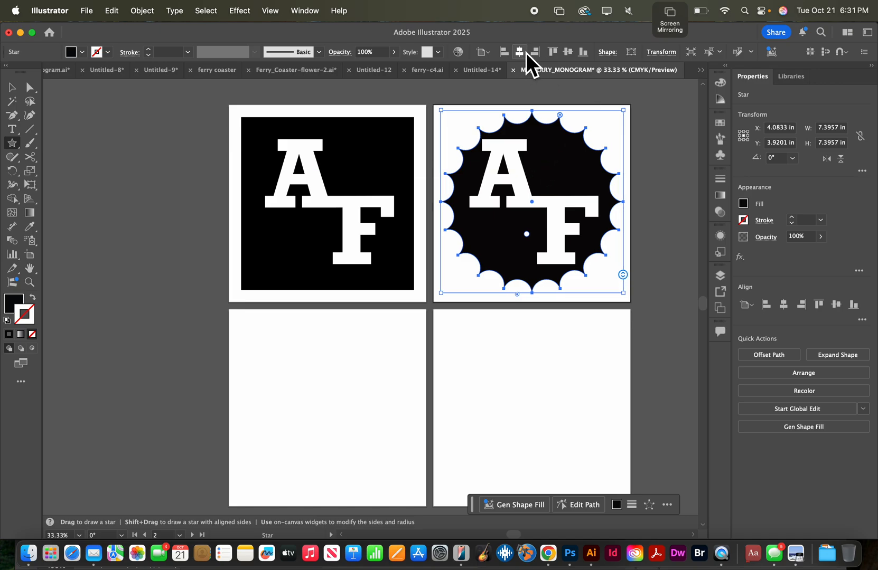
click(568, 52)
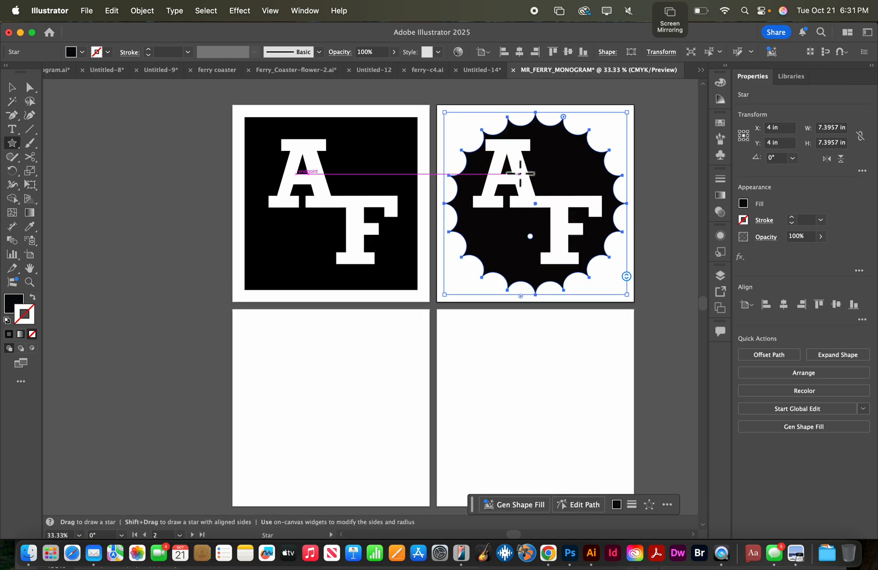
Step: Scale the white monogram on the second artboard down to about 4.2 by 4.07 in and center it in the badge
click(14, 91)
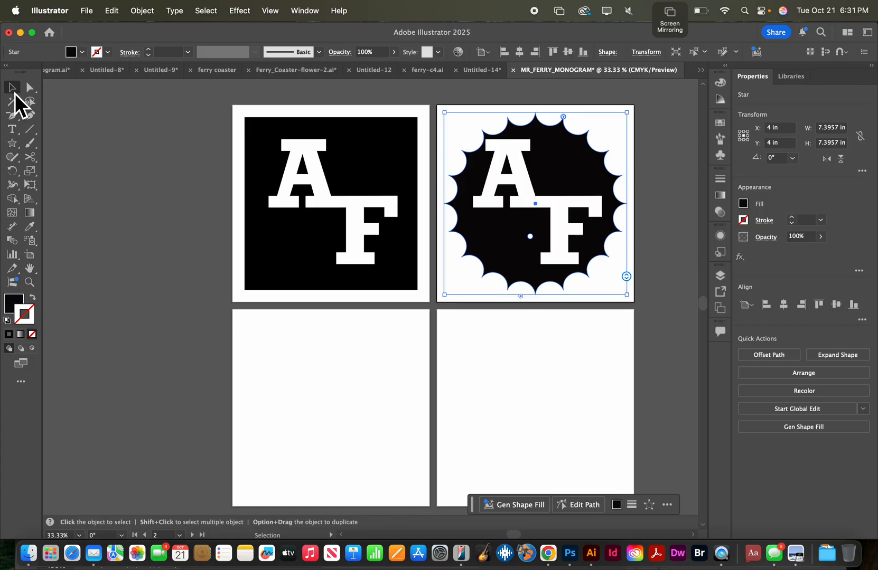
click(517, 156)
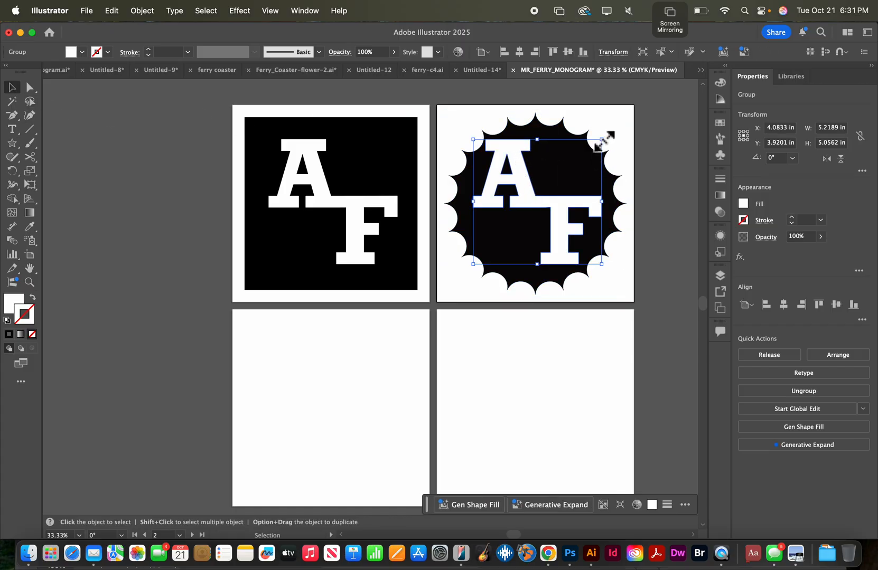
drag(602, 140, 576, 164)
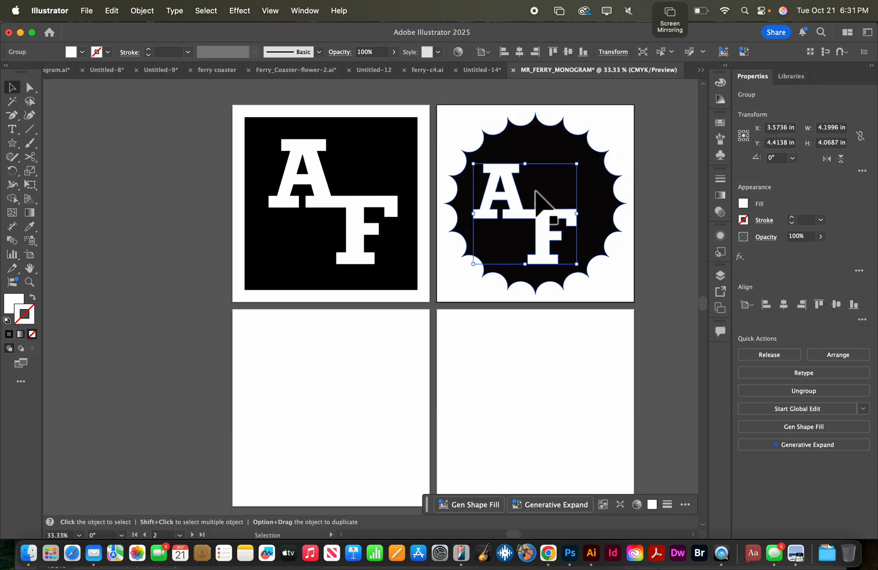
drag(521, 212, 544, 224)
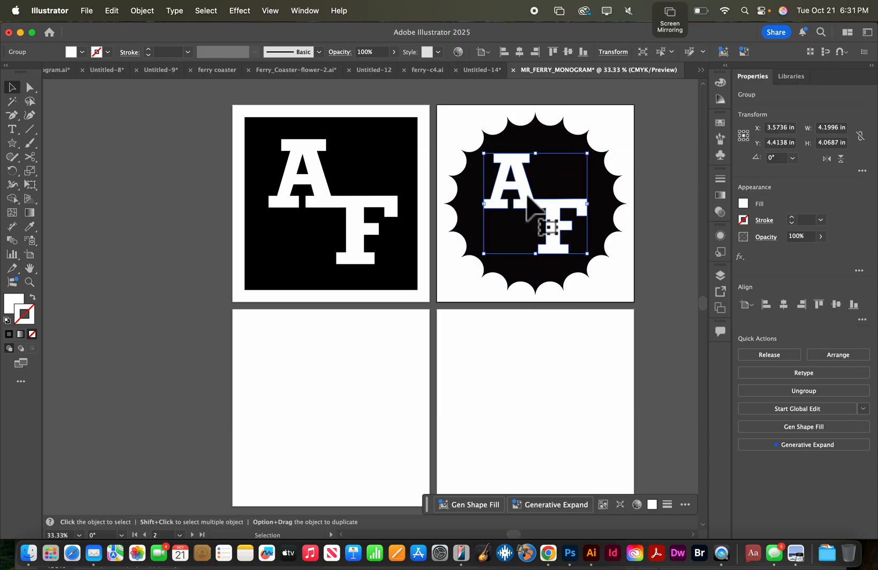
click(655, 173)
click(566, 228)
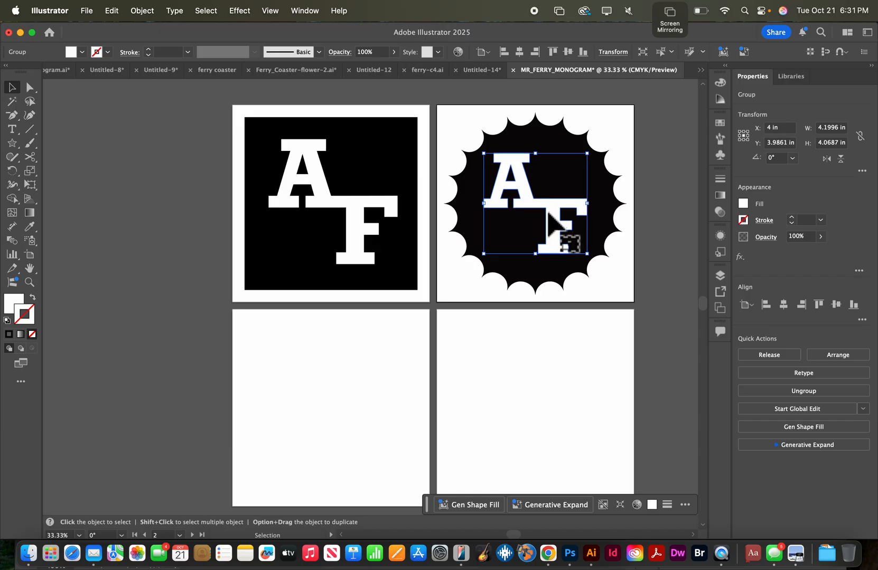
click(651, 306)
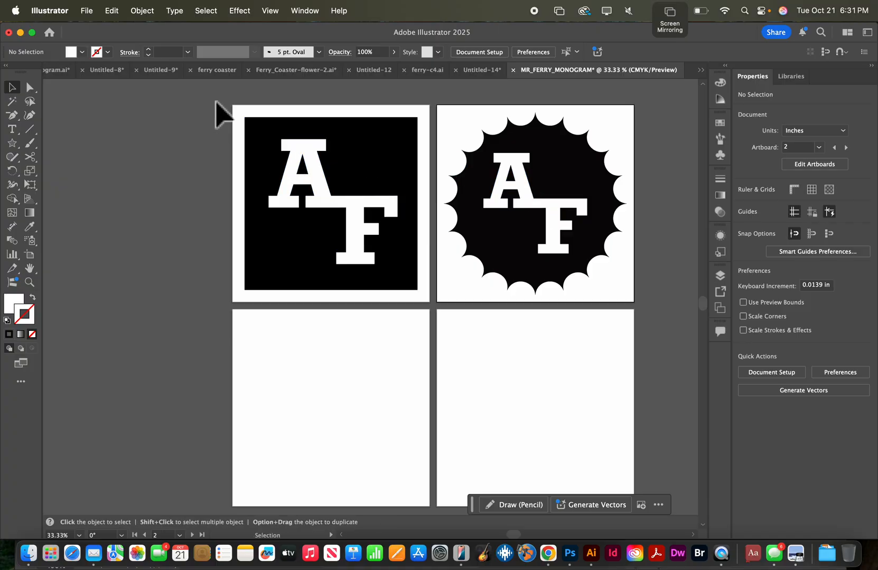
Step: Duplicate the black square together with its monogram from the first artboard straight down onto the artboard below
drag(217, 101, 426, 301)
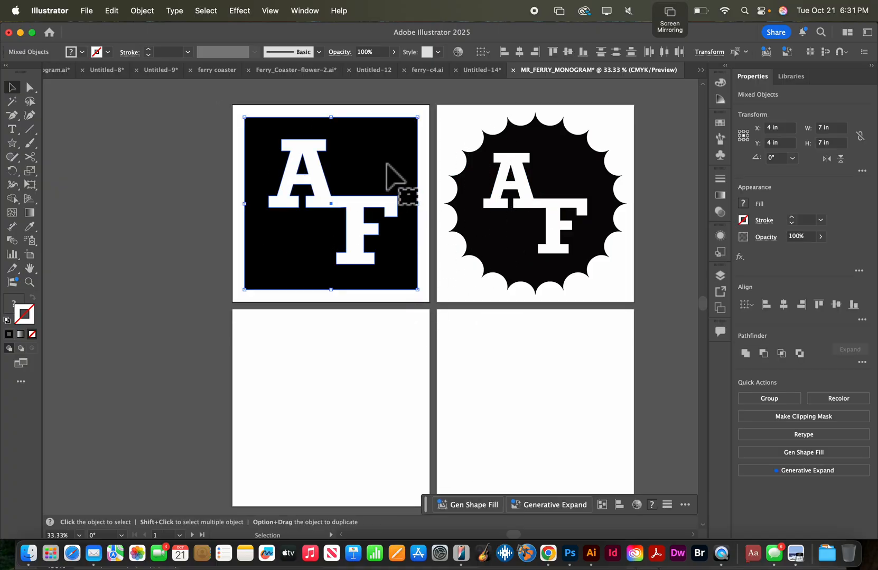
drag(392, 173, 398, 368)
click(152, 347)
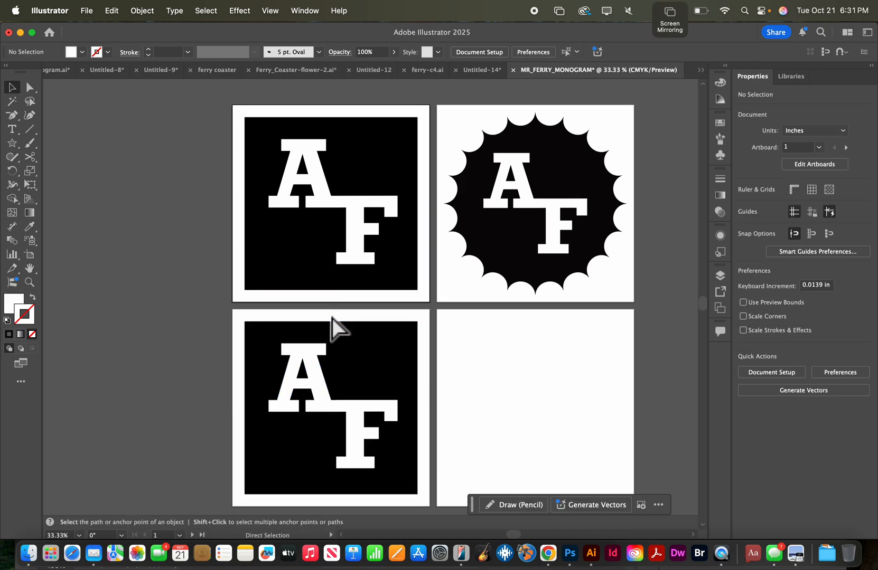
Step: Scale the black square on the third artboard down proportionally to about 6.22 by 6.22 in, keeping its upper-left corner in place
click(268, 336)
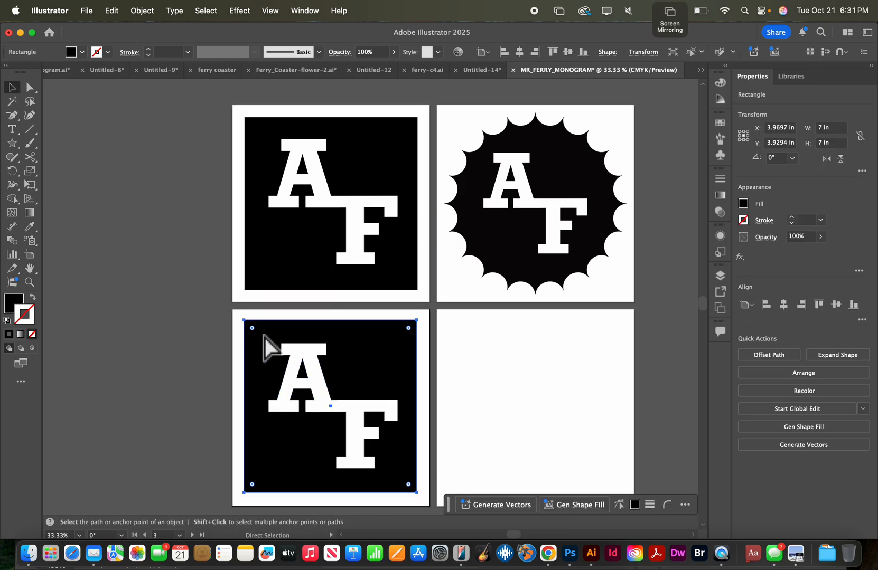
scroll(382, 333, right, 1)
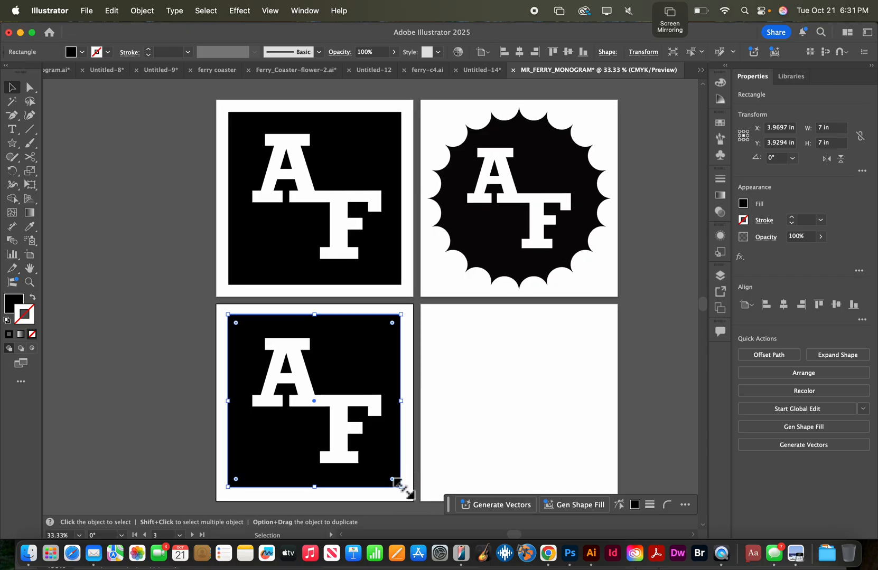
drag(400, 486, 383, 469)
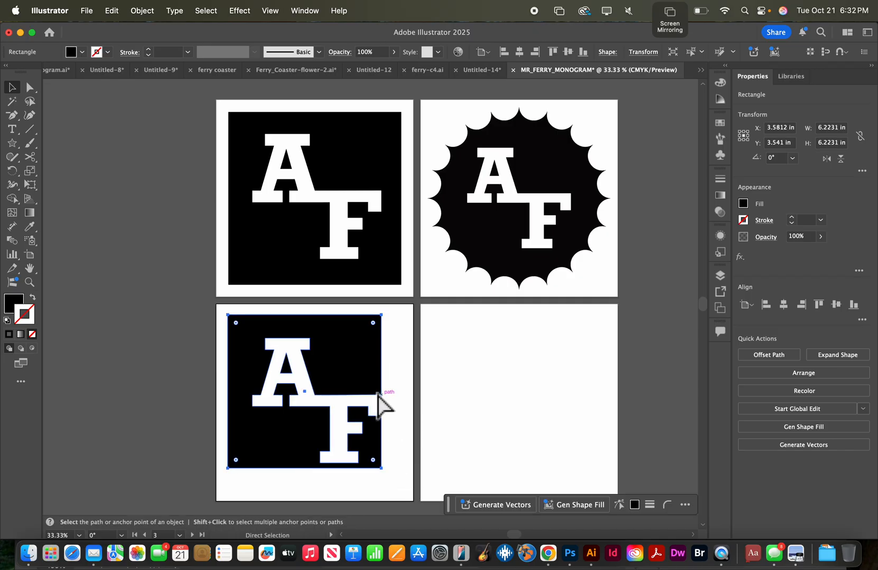
Step: Paste a copy of the reduced black square in front and offset it about 0.4 in to the right and down
right_click(364, 362)
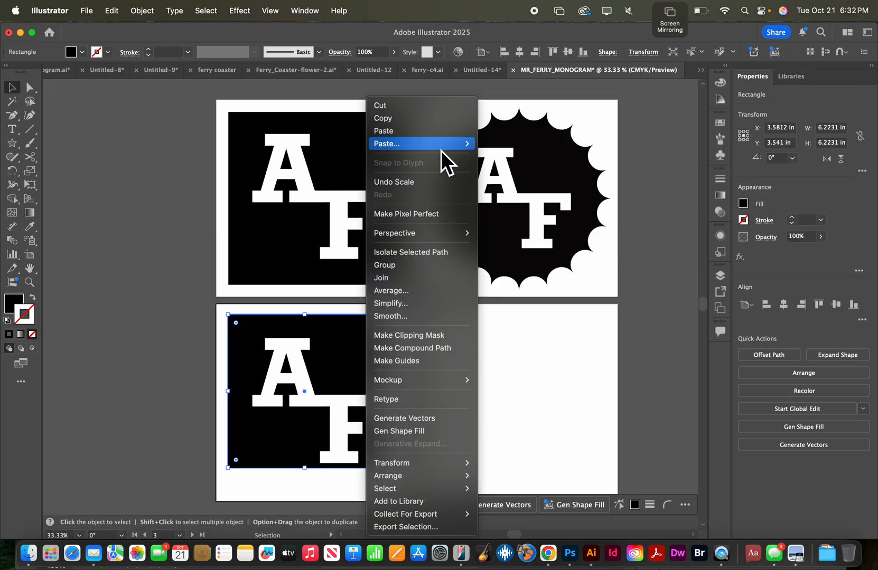
mouse_move(441, 146)
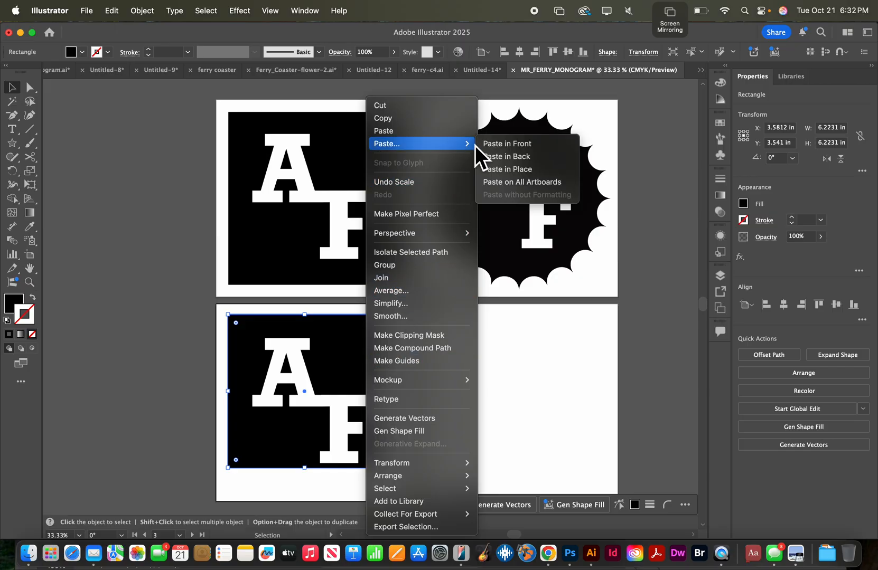
click(497, 144)
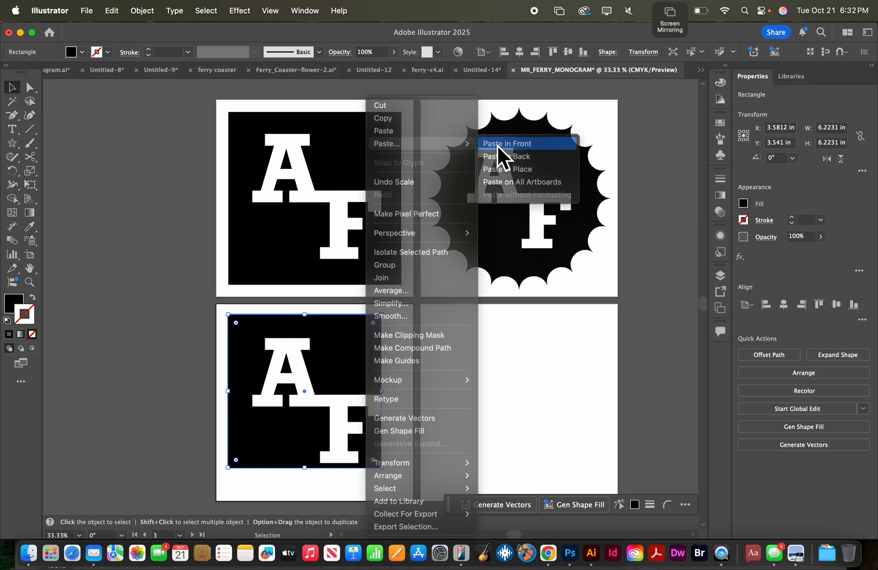
mouse_move(337, 351)
mouse_down()
mouse_move(365, 372)
mouse_move(353, 365)
mouse_move(362, 357)
mouse_move(349, 358)
mouse_up()
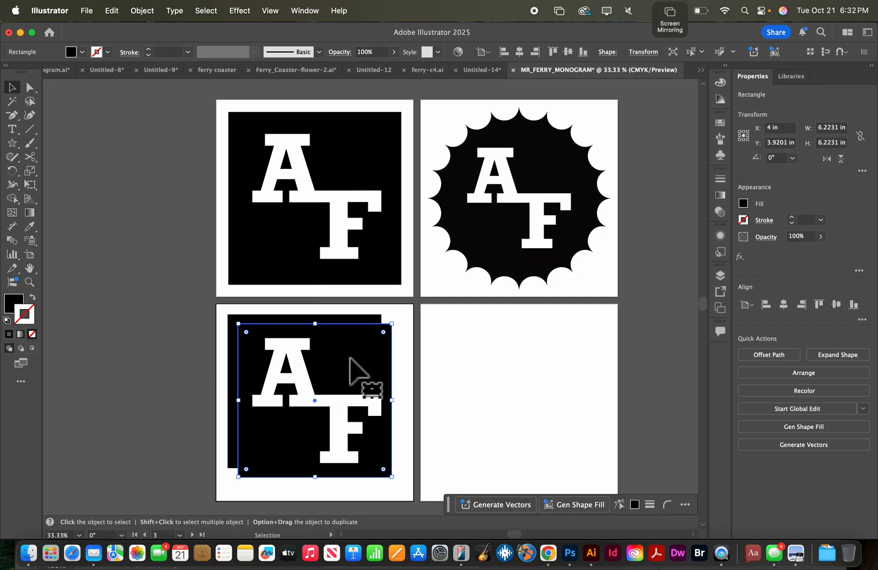
Step: Fill the offset copy of the square with mid-gray (#848484)
click(20, 304)
double_click(20, 305)
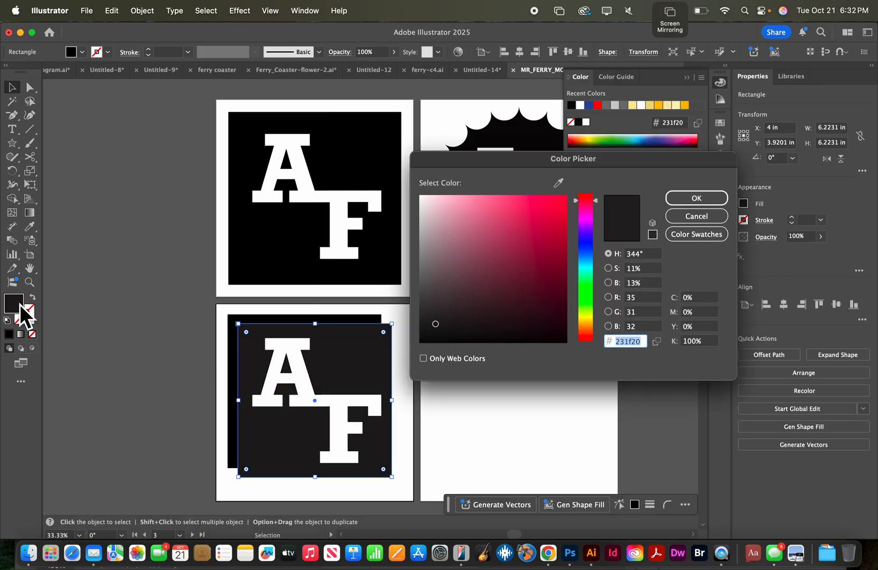
drag(425, 267, 405, 264)
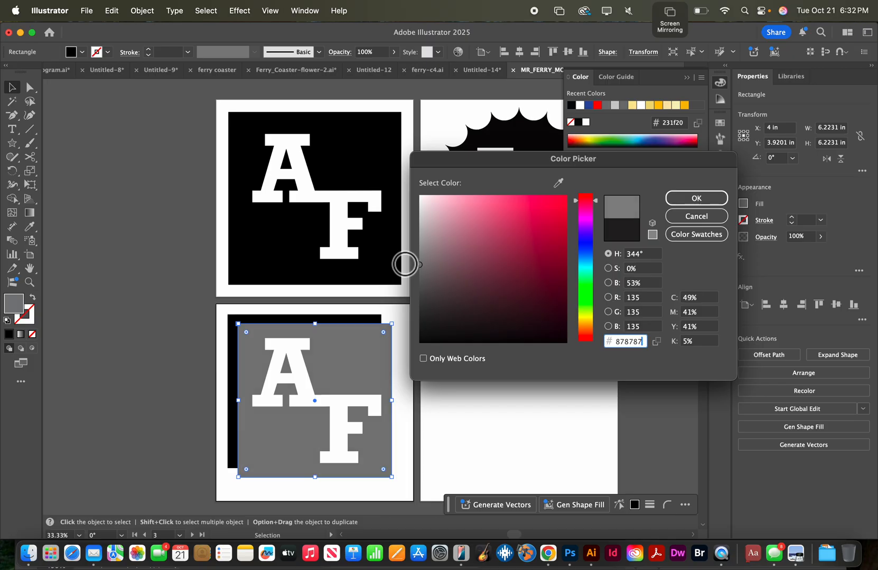
click(713, 201)
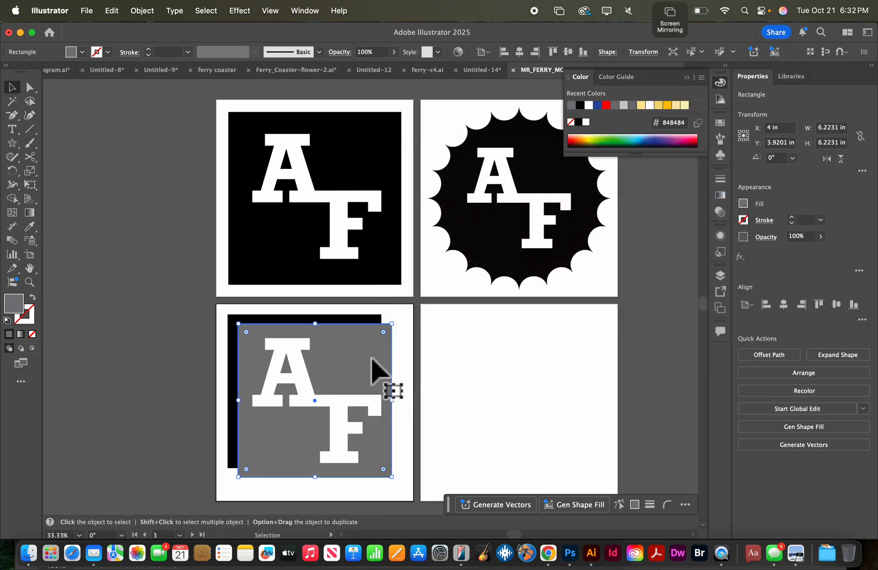
Step: Send the gray square to the back so it forms a drop shadow behind the black square
right_click(369, 361)
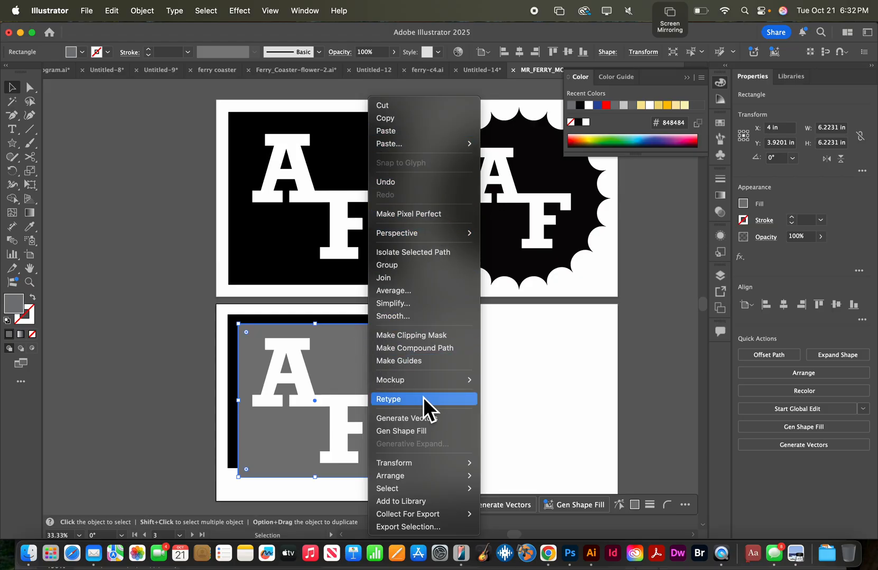
mouse_move(416, 477)
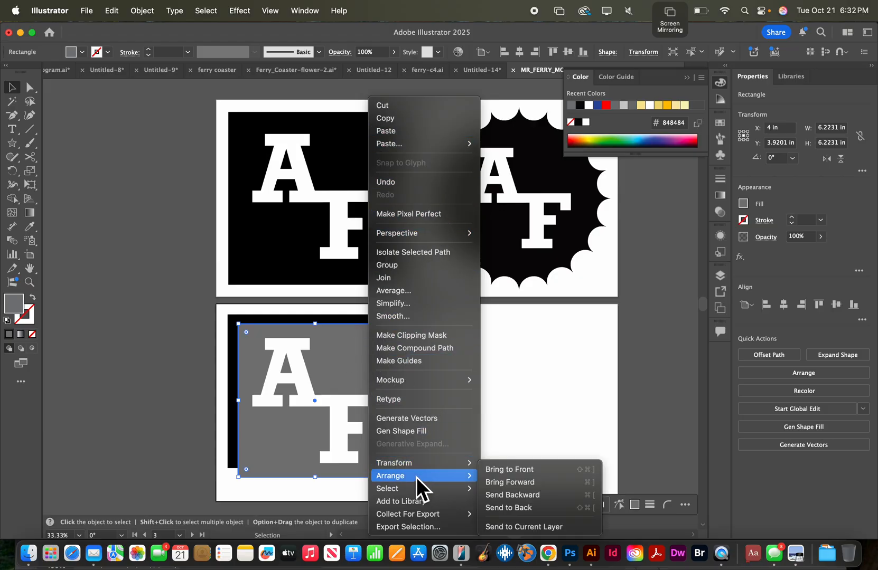
click(518, 508)
click(151, 391)
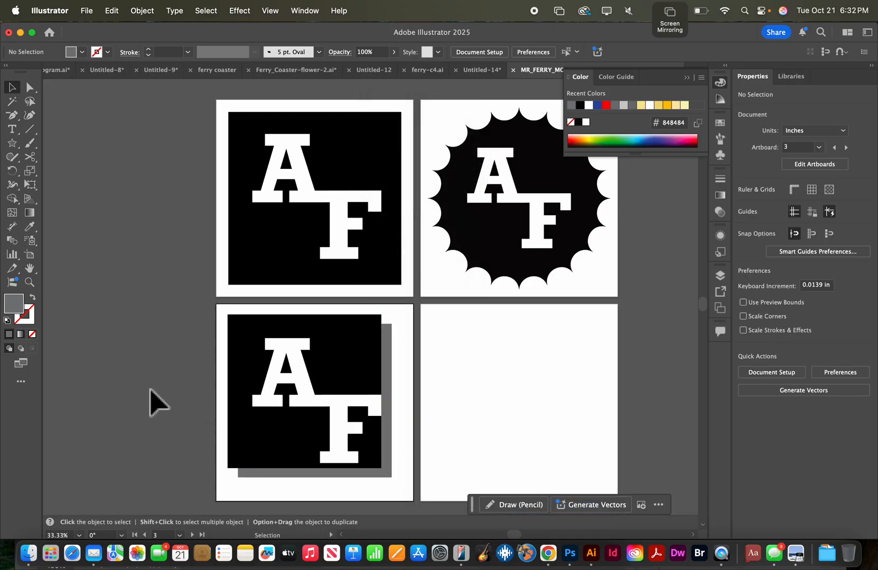
Step: Move the white monogram on the third artboard straight down about 0.2 in to the black square's lower edge
scroll(186, 372, down, 5)
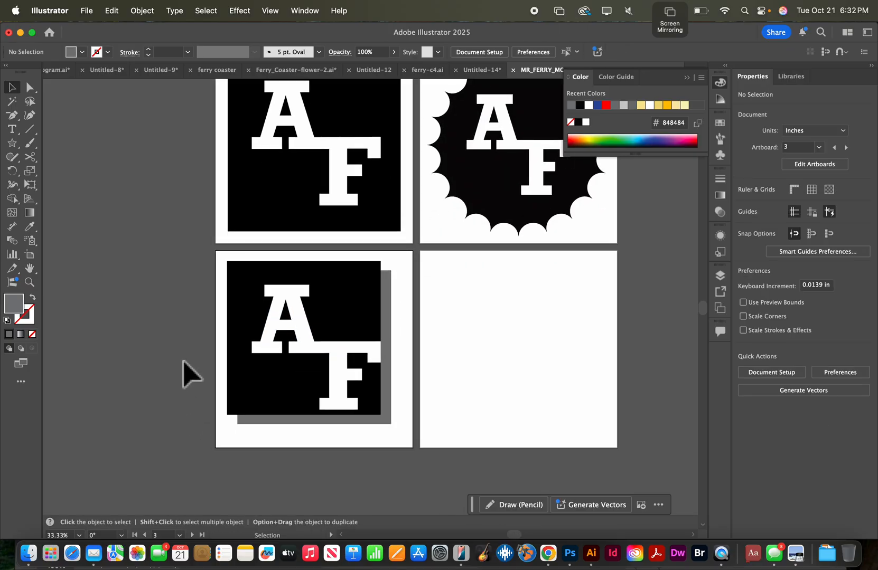
click(344, 318)
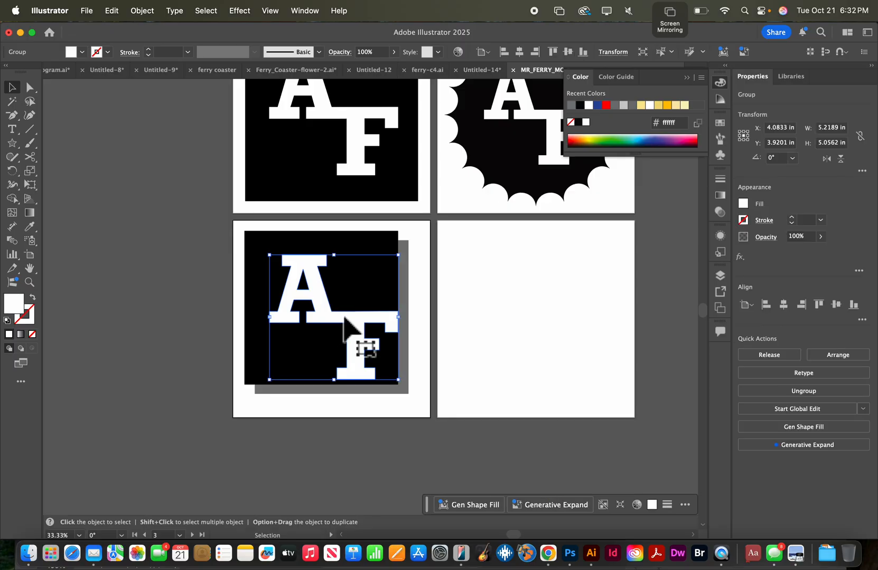
drag(344, 317, 344, 321)
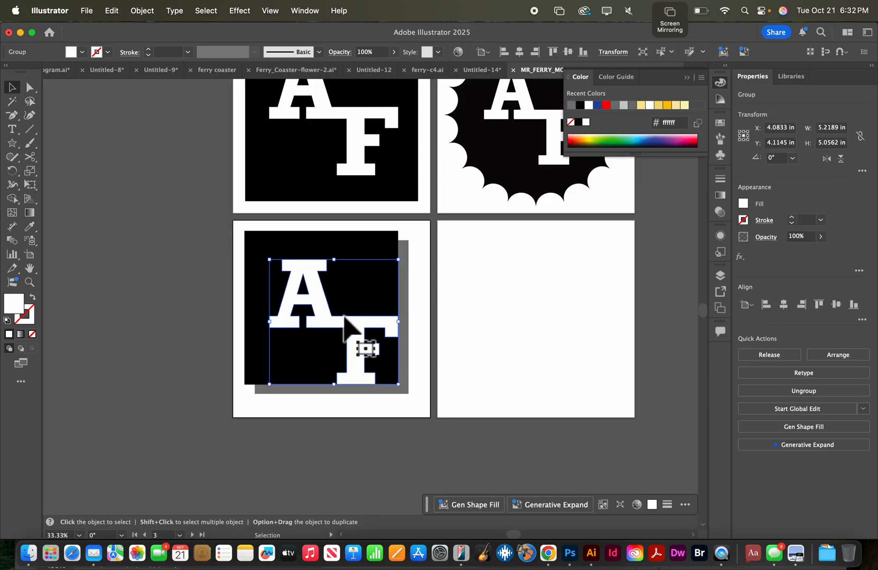
click(189, 359)
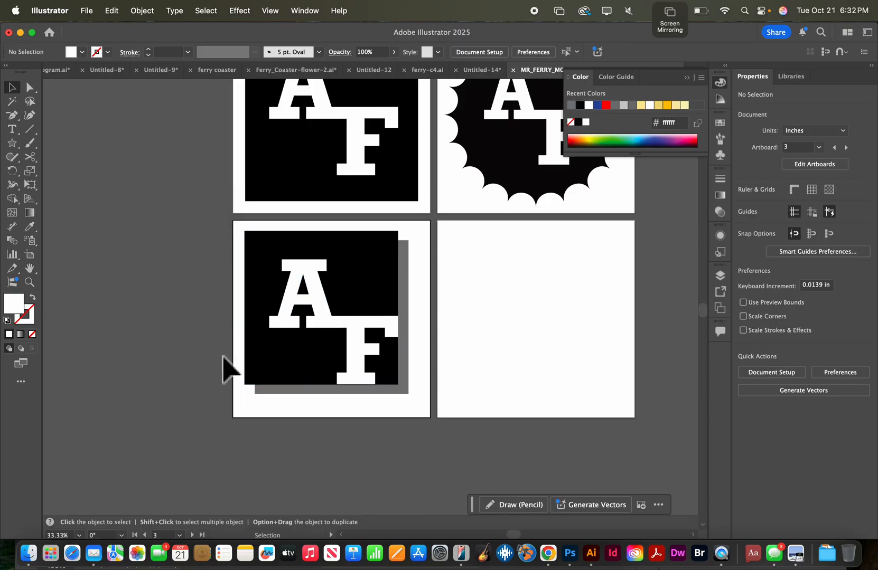
Step: Recolor the monogram on the third artboard by sampling the gray of the shadow square with the Eyedropper
click(362, 333)
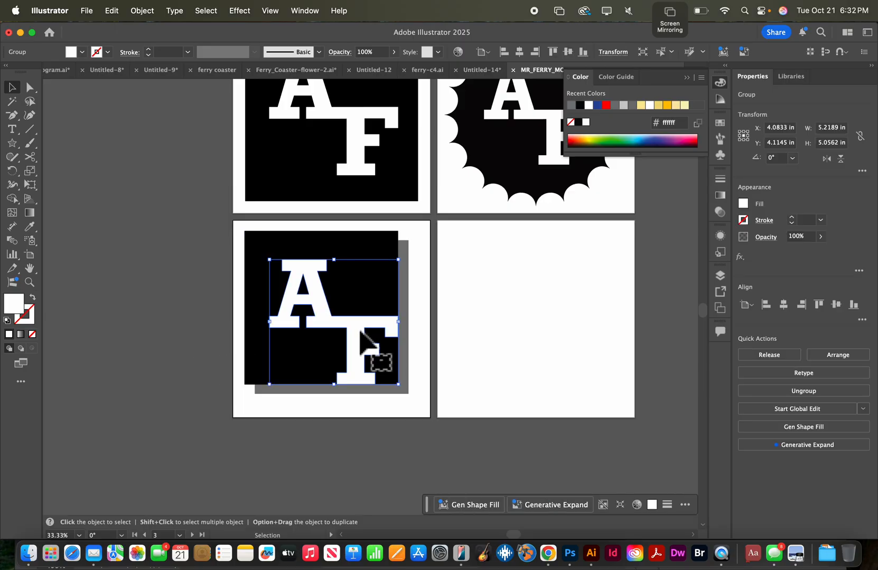
key(i)
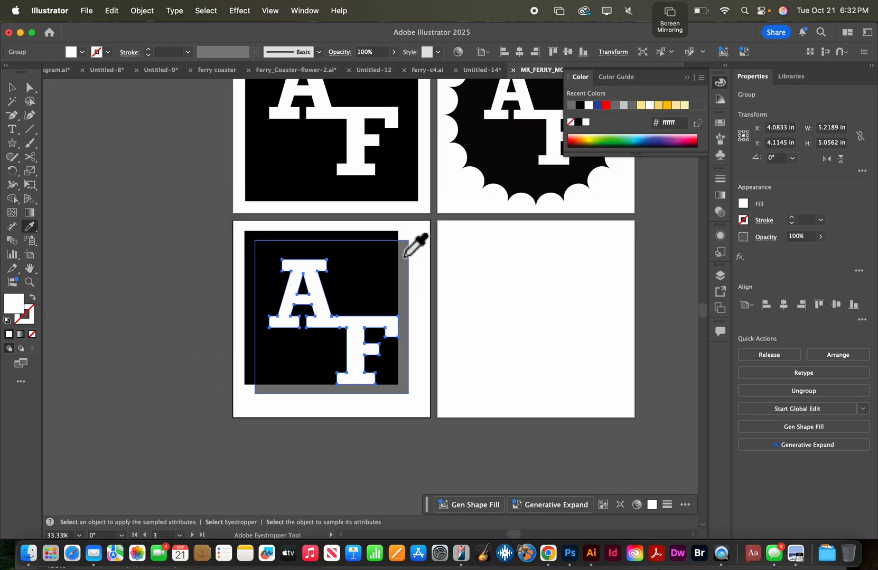
click(404, 258)
super+click(157, 284)
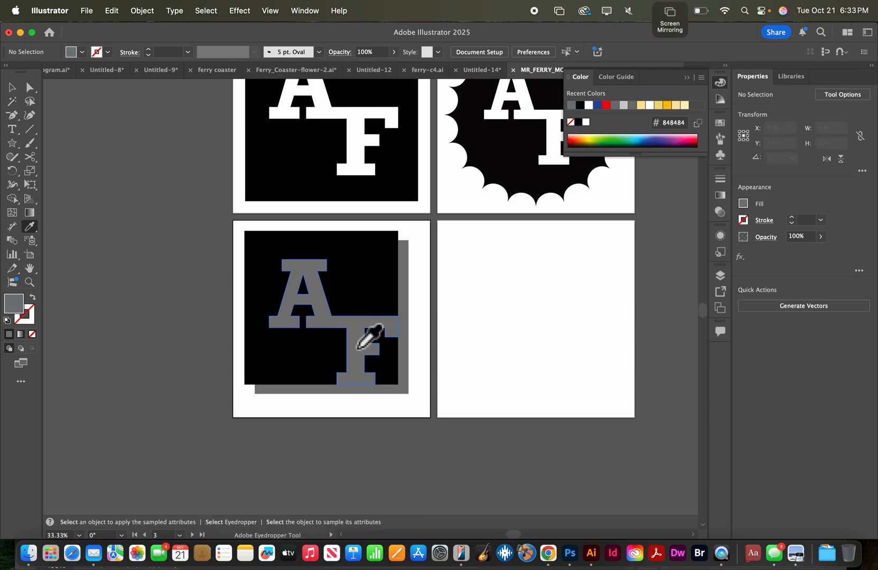
Step: Nudge the gray monogram flush with the black square's right and lower edges, to about X 4.08 in, Y 4.13 in
key(z)
click(363, 374)
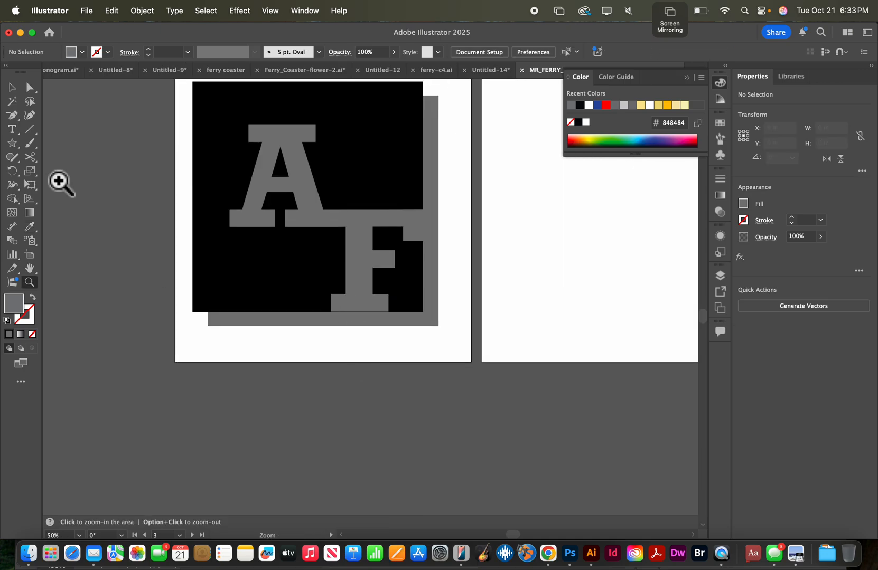
click(12, 87)
drag(359, 312, 355, 308)
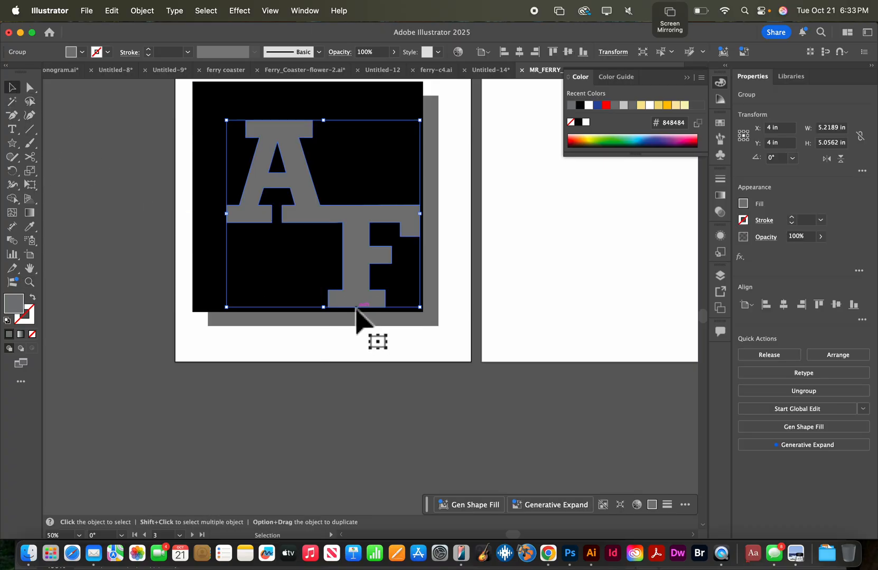
key(Right)
key(Right)
key(Right)
key(Right)
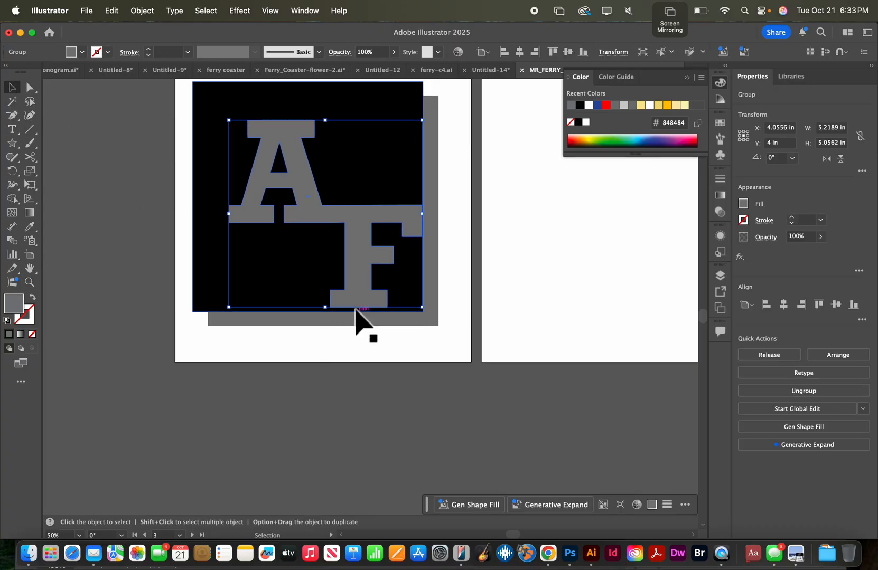
key(Down)
key(Down)
key(Down)
key(Down)
key(Down)
key(Down)
key(Down)
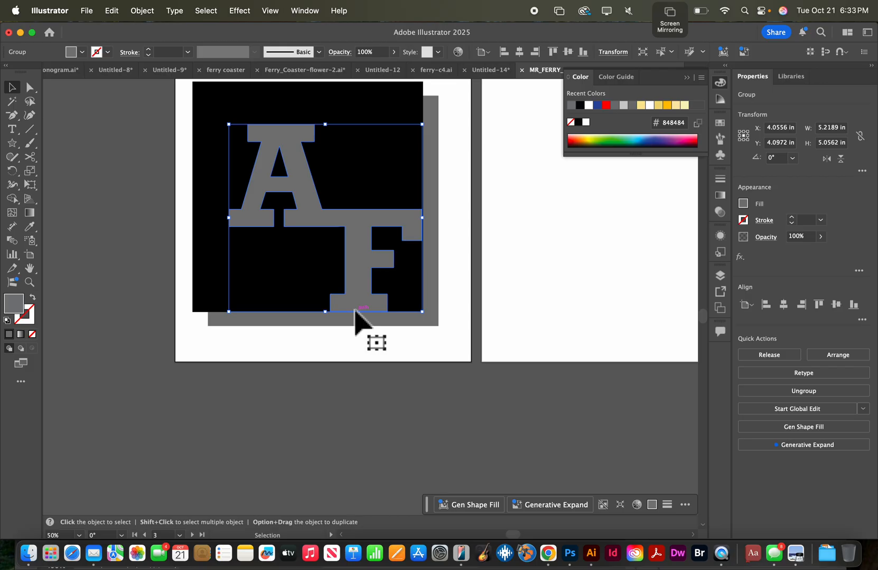
key(Right)
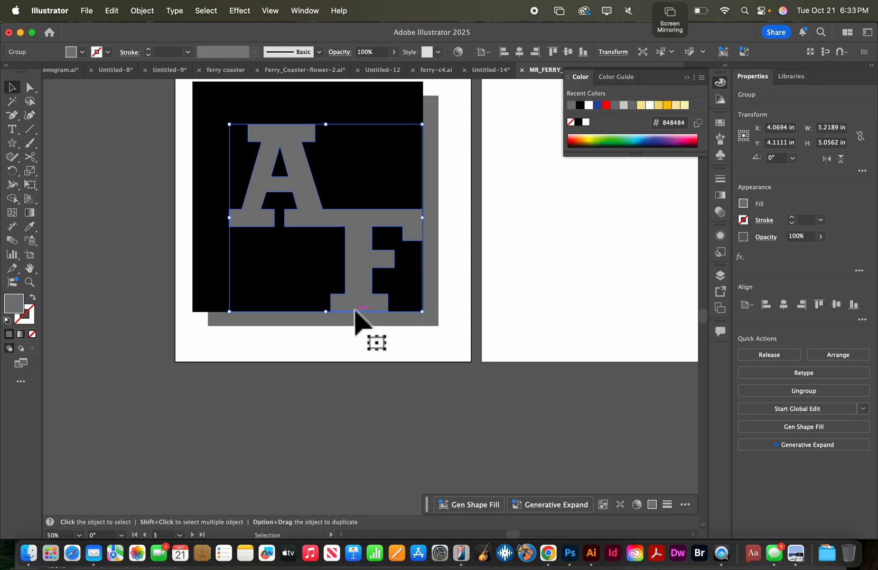
click(145, 349)
click(346, 230)
key(Right)
key(Down)
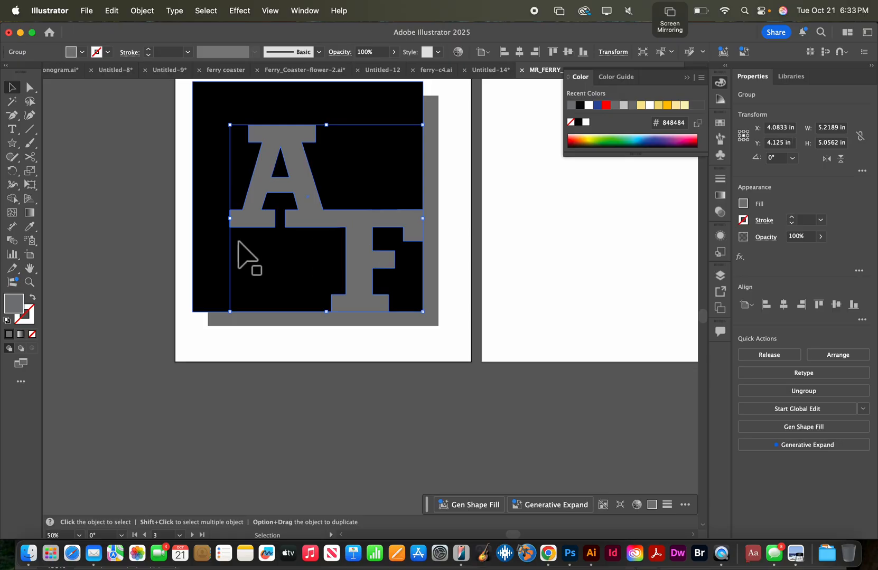
click(85, 226)
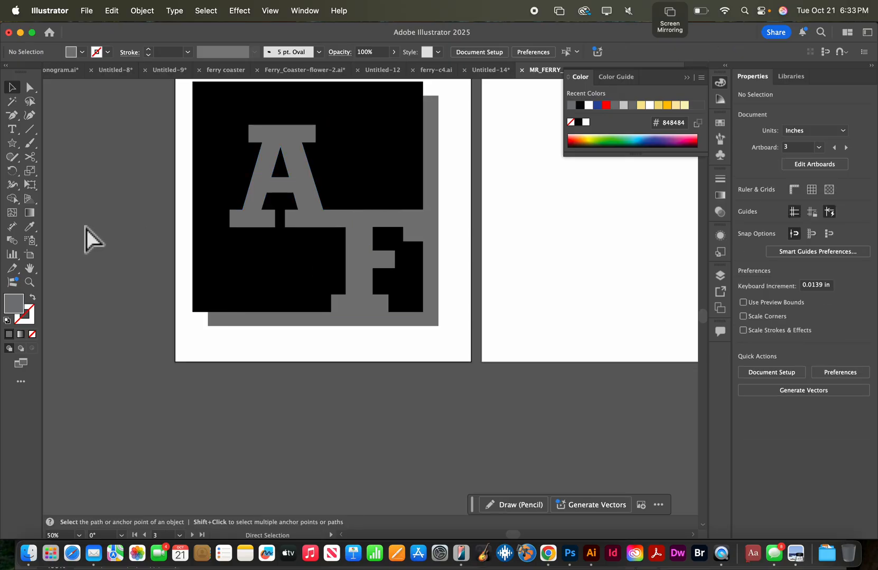
Step: Enlarge the scalloped badge on the second artboard from its center to about 7.58 in wide and high
key(super+minus)
key(super+minus)
key(super+minus)
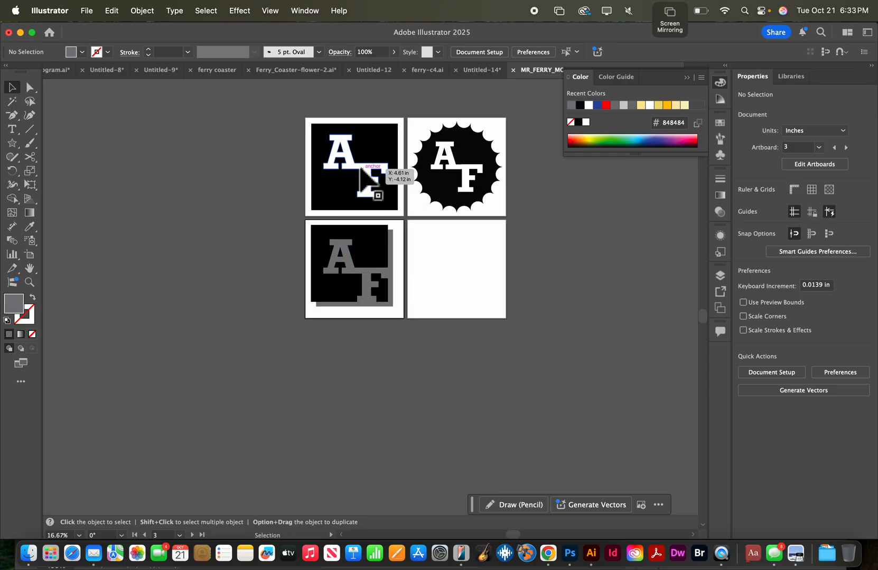
click(479, 153)
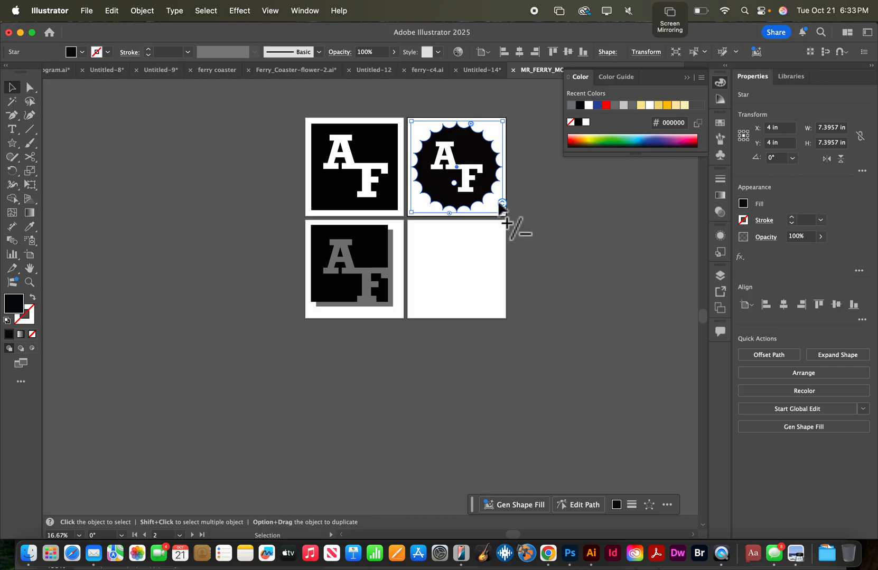
drag(501, 205, 517, 219)
mouse_move(472, 122)
mouse_down()
mouse_move(462, 124)
mouse_move(508, 131)
mouse_move(482, 127)
mouse_up()
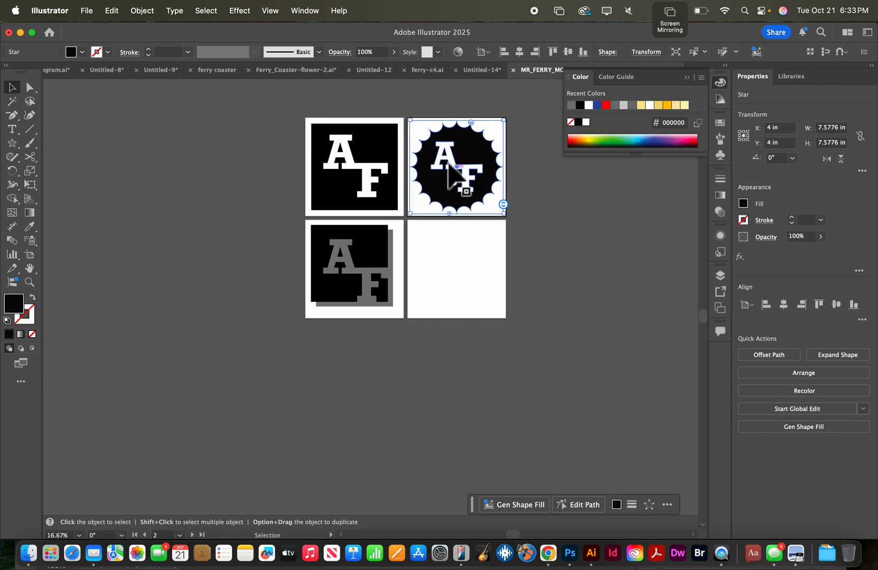
click(526, 158)
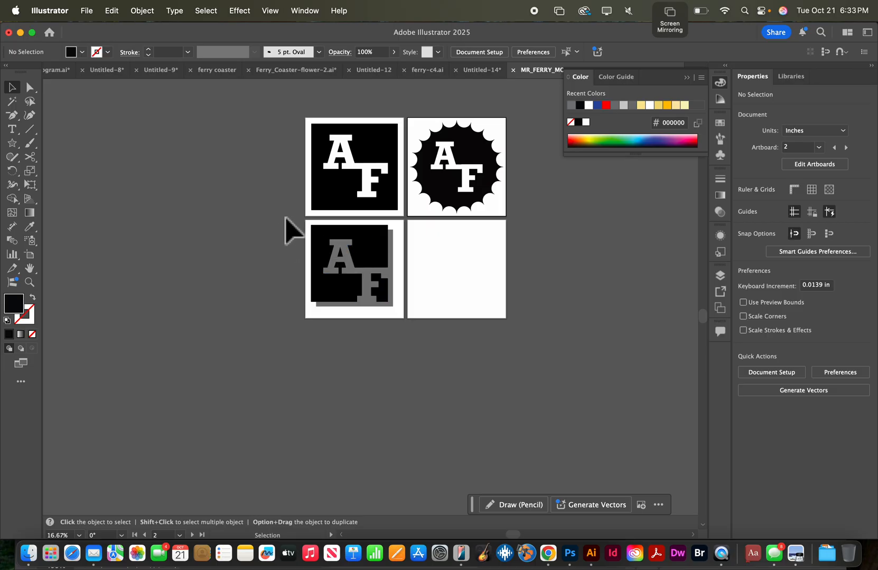
Step: Duplicate the first artboard's black square and white monogram onto the empty fourth artboard, and select the copied monogram within the selection
drag(299, 119, 469, 259)
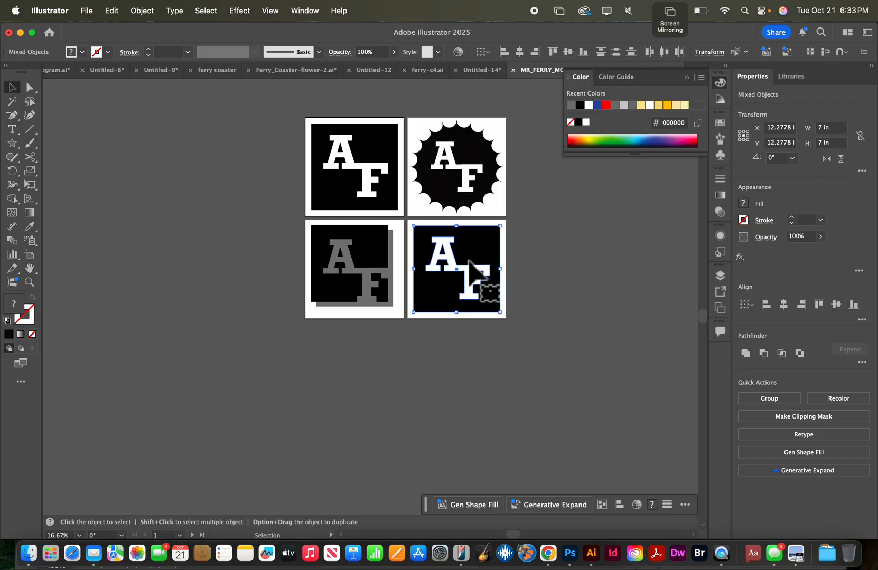
key(z)
click(466, 255)
click(376, 284)
click(367, 282)
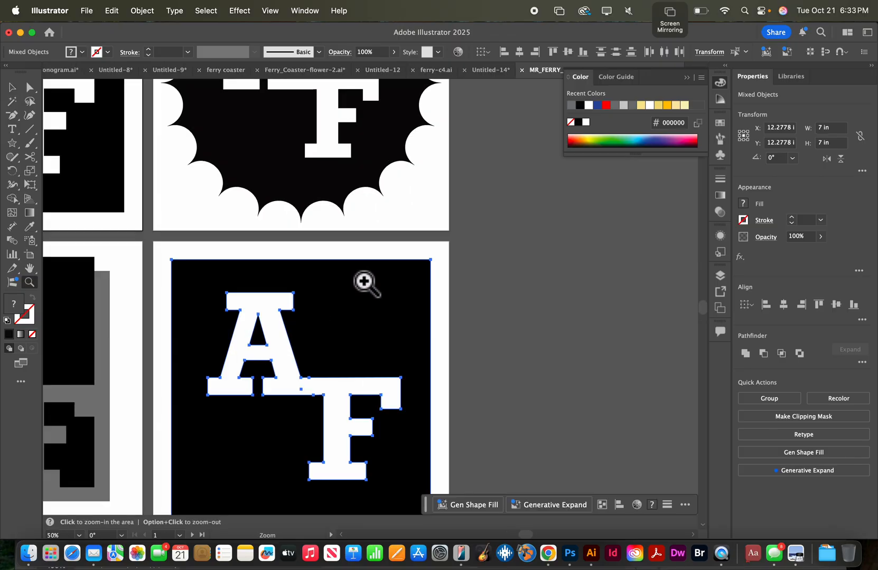
scroll(365, 282, down, 6)
scroll(364, 282, up, 3)
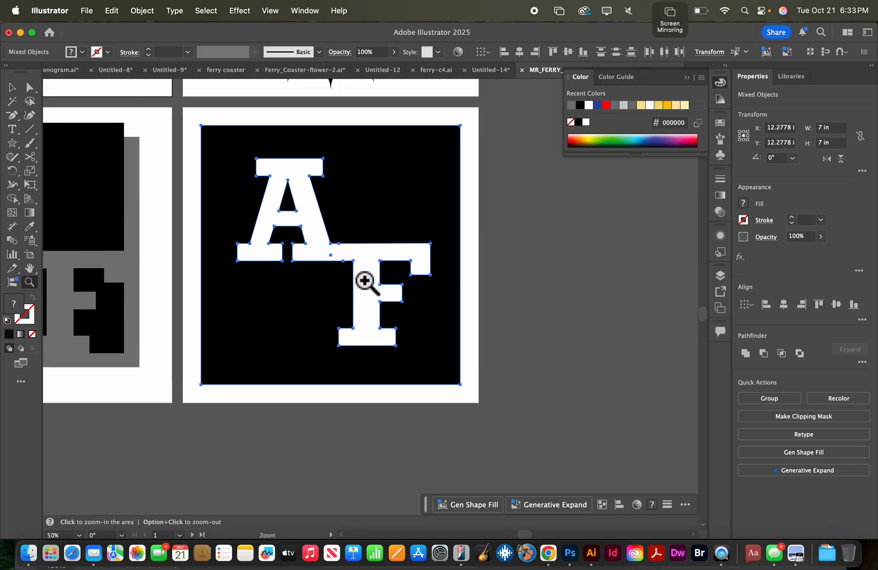
key(v)
click(316, 251)
key(z)
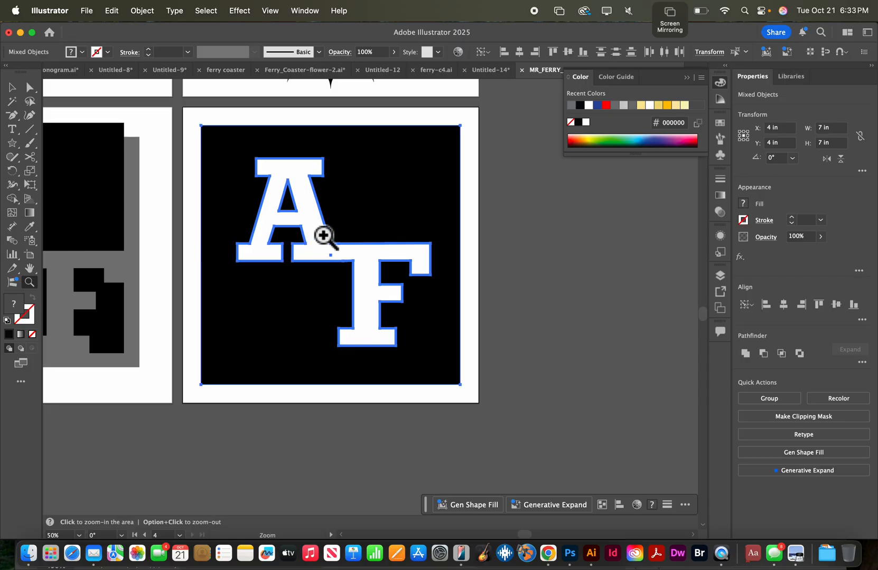
Step: Rotate the white monogram on the fourth artboard 45° counterclockwise, leaving the black square unrotated
click(11, 91)
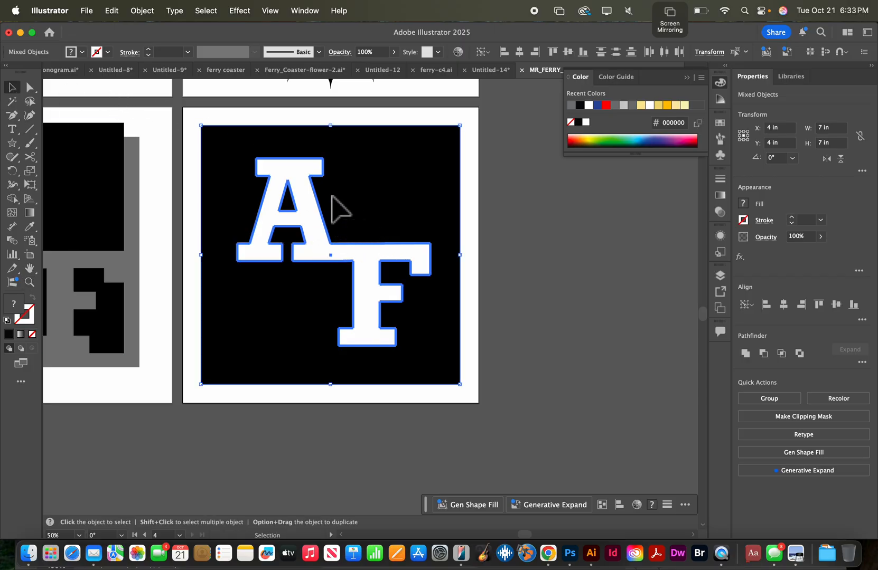
click(332, 195)
click(499, 201)
click(330, 252)
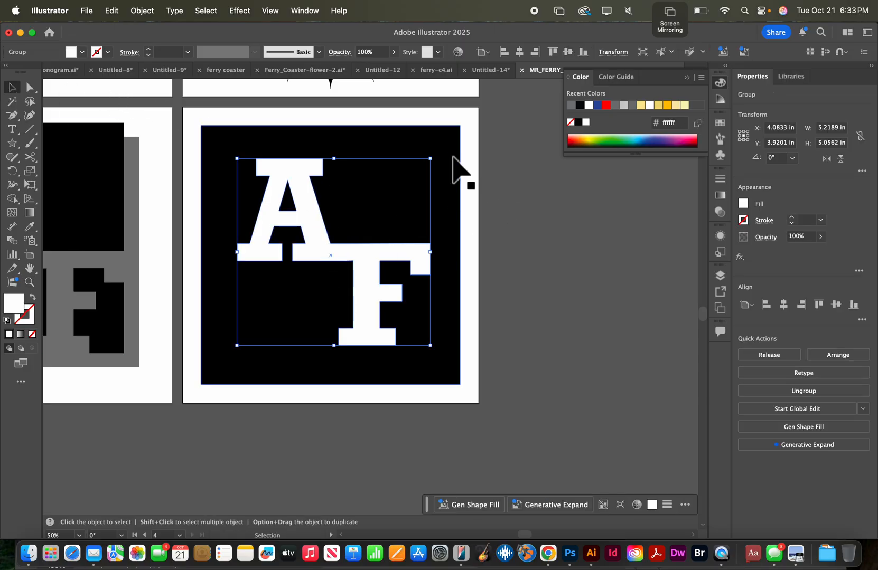
drag(433, 153, 352, 135)
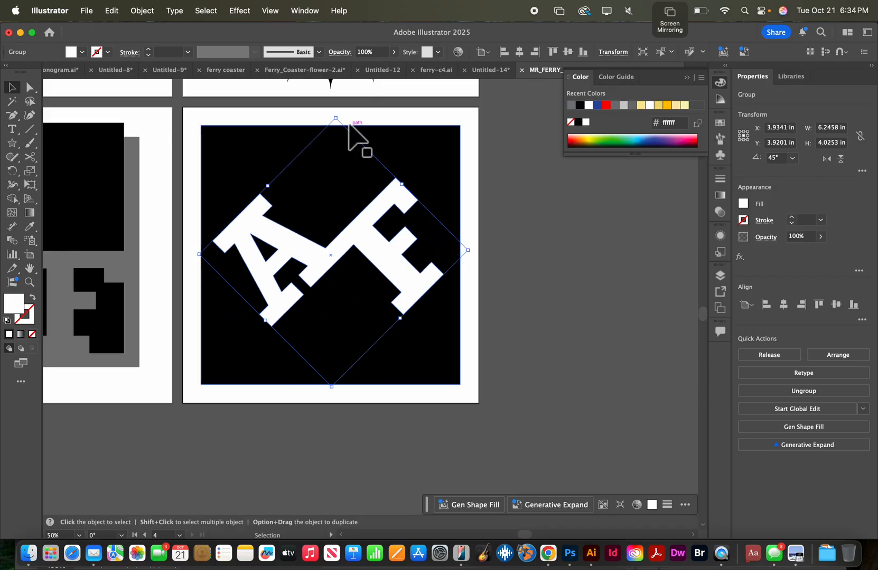
click(529, 212)
Step: Add a 72 pt Rockwell Bold asterisk above the rotated monogram, with a white fill and no stroke
key(super+minus)
key(super+minus)
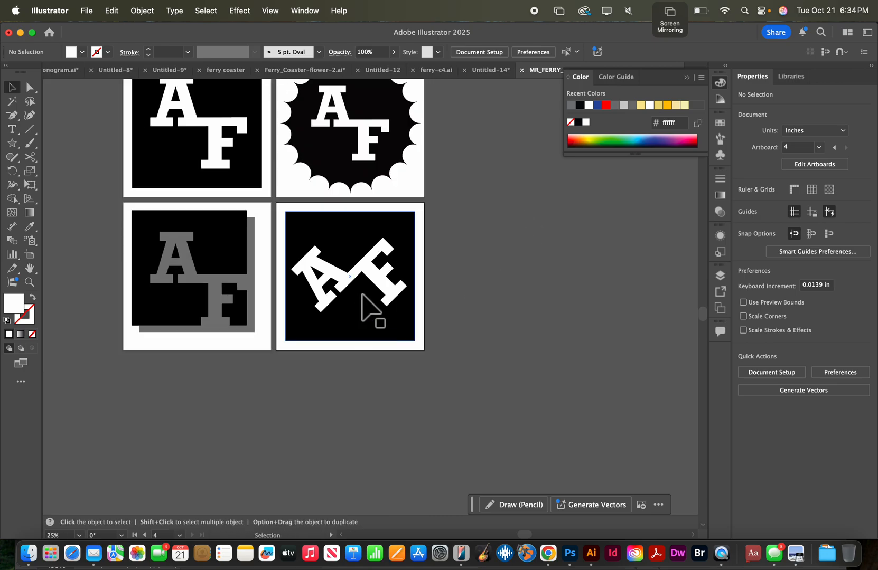
scroll(327, 252, left, 1)
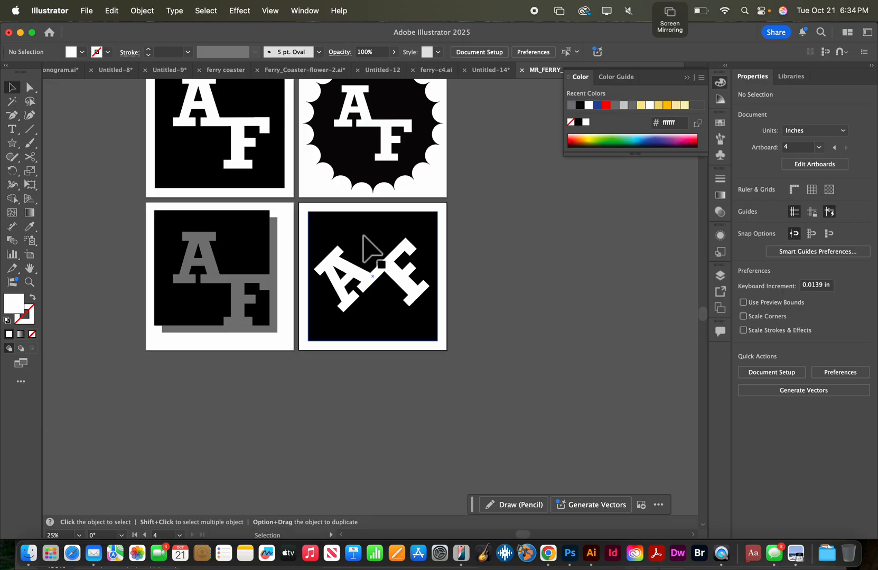
key(t)
click(368, 235)
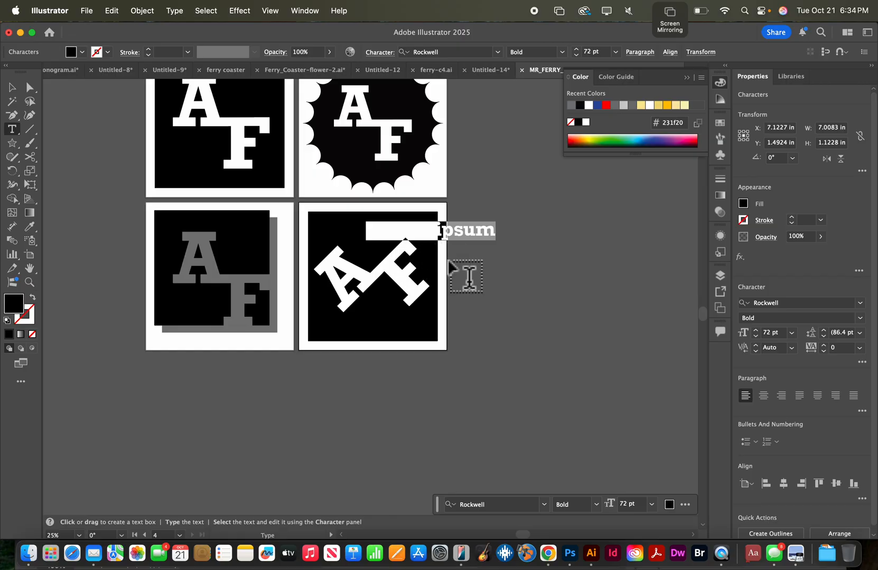
key(BackSpace)
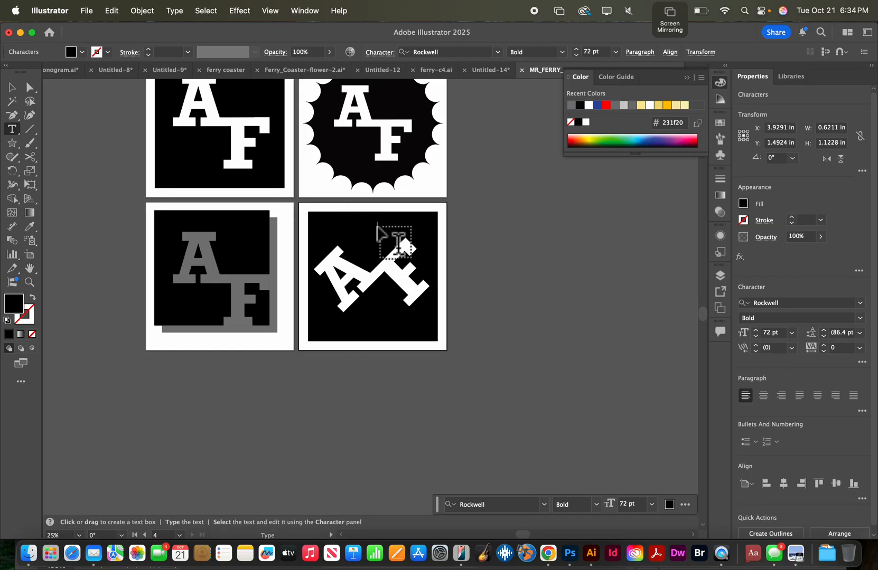
click(6, 320)
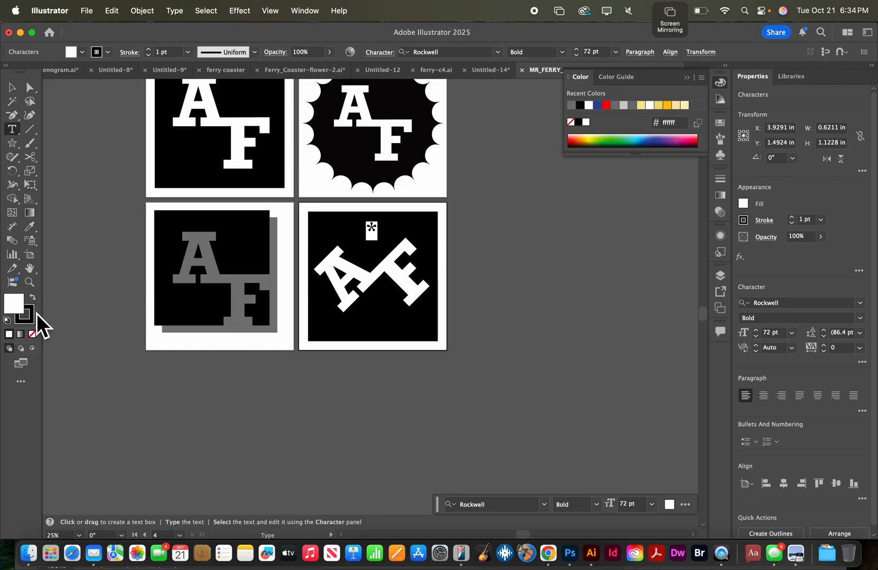
click(33, 335)
super+click(301, 409)
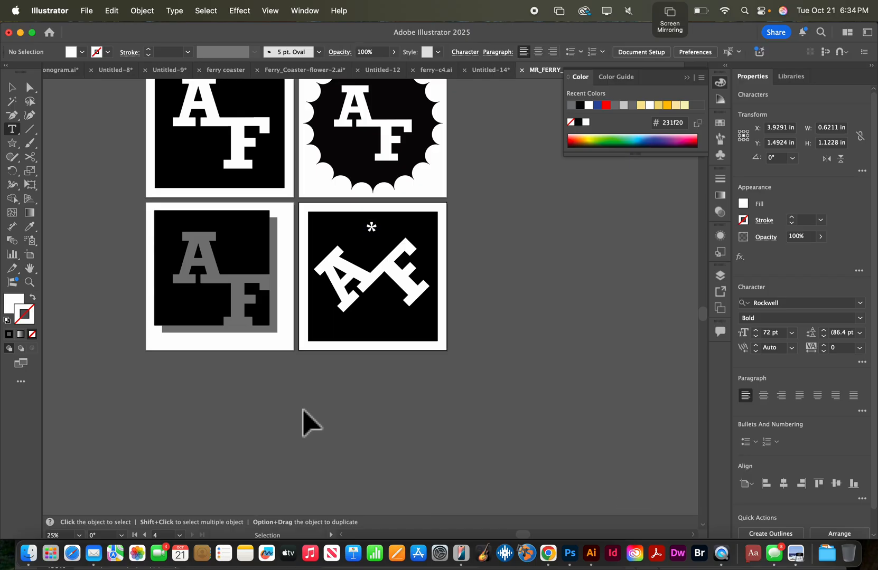
Step: Enlarge the asterisk to about 194.6 pt in the gap above the monogram and place a duplicate in the gap below it
mouse_move(371, 228)
mouse_down()
mouse_move(367, 243)
mouse_move(408, 219)
mouse_move(383, 315)
mouse_move(362, 234)
mouse_up()
click(357, 370)
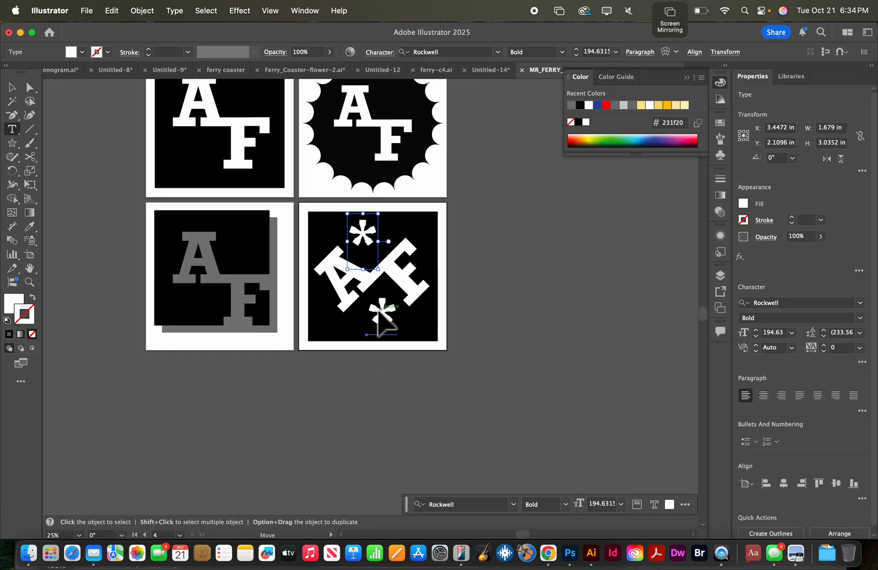
drag(380, 310, 380, 312)
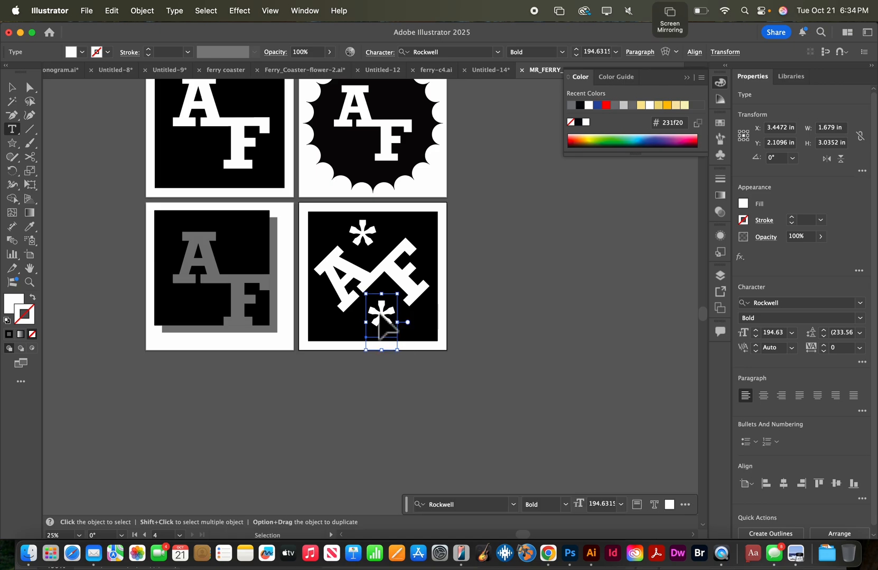
super+click(383, 380)
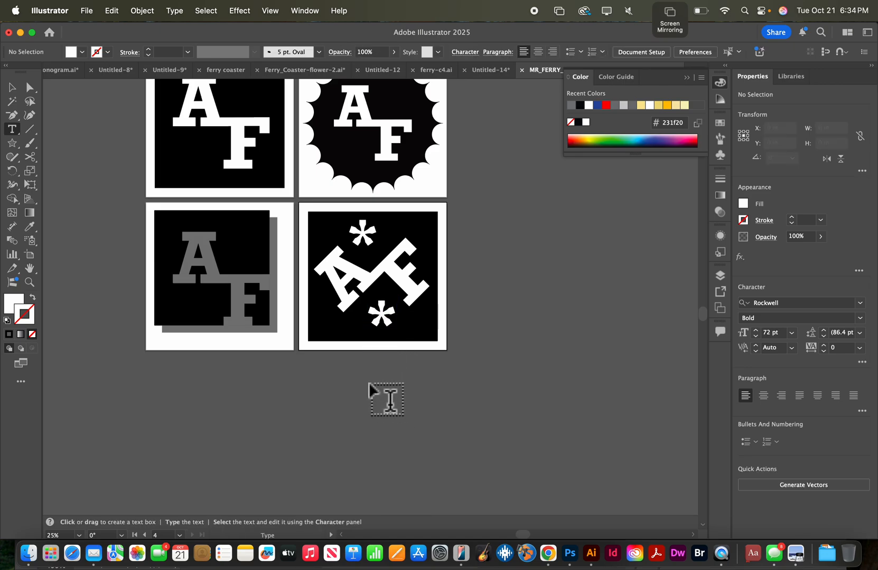
Step: Group the two white asterisks on the fourth artboard
super+click(366, 238)
shift+super+click(377, 315)
key(super+g)
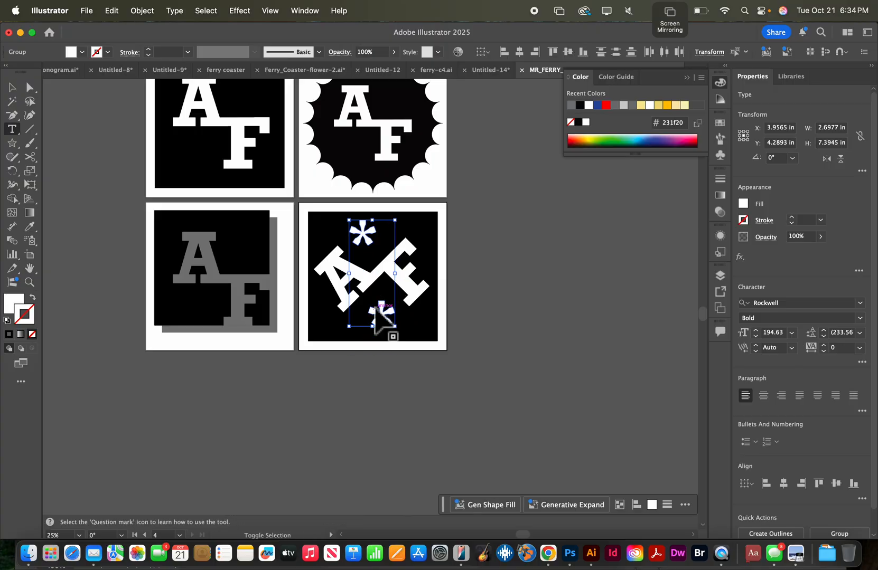
super+click(309, 377)
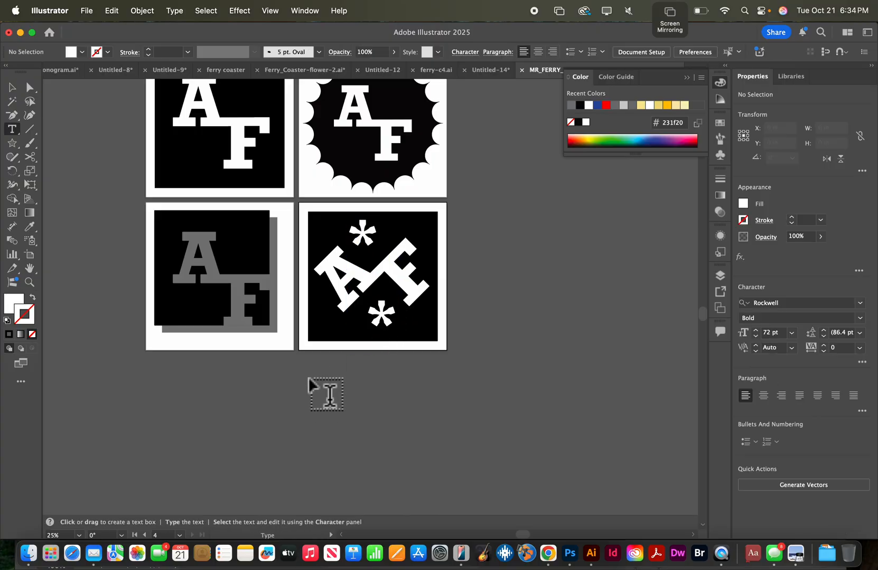
super+click(436, 226)
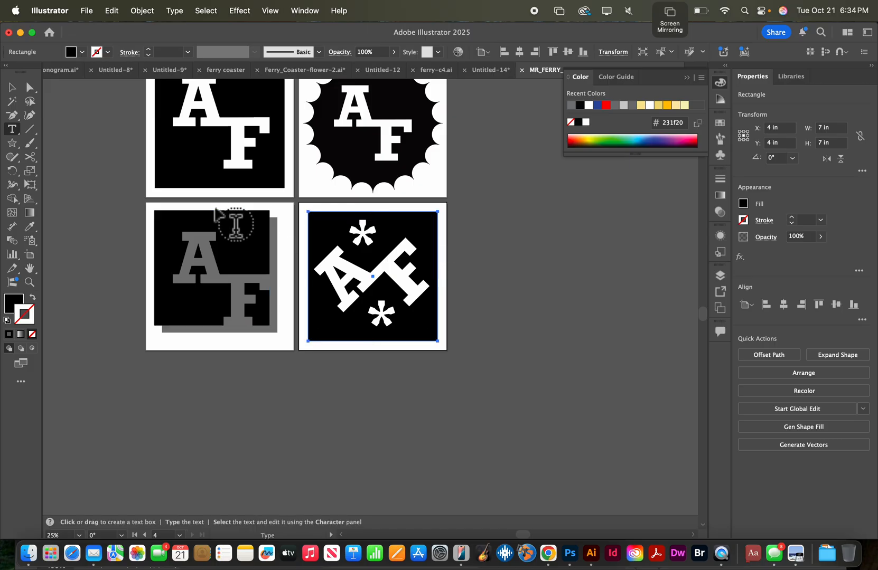
click(16, 88)
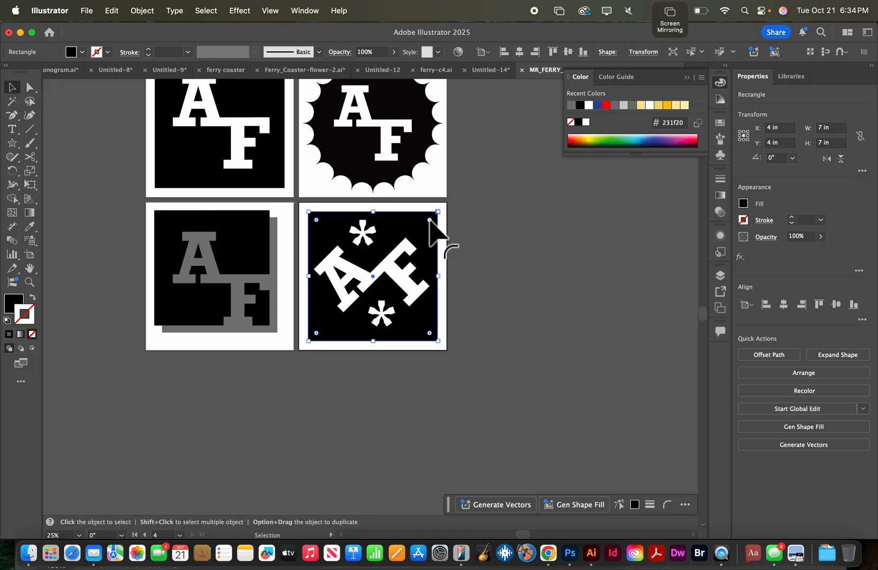
drag(430, 220, 418, 230)
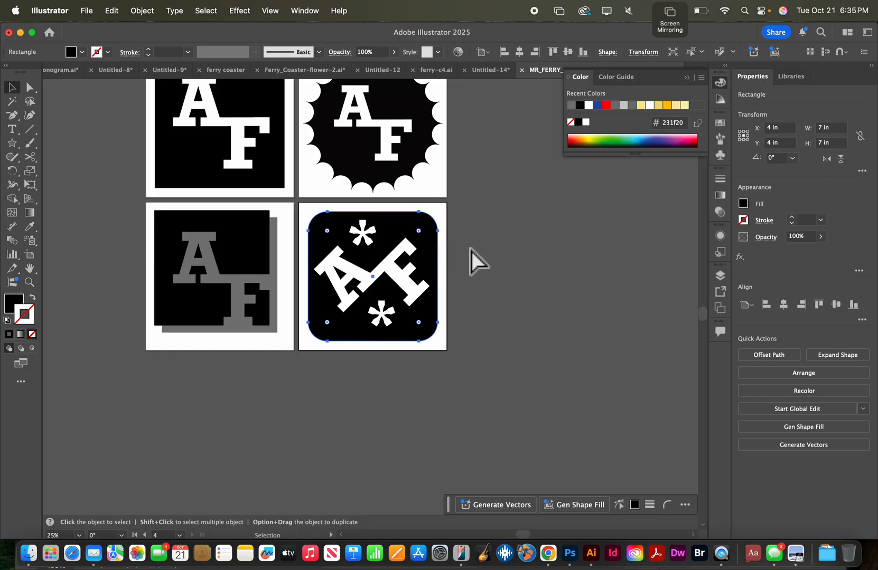
key(super+z)
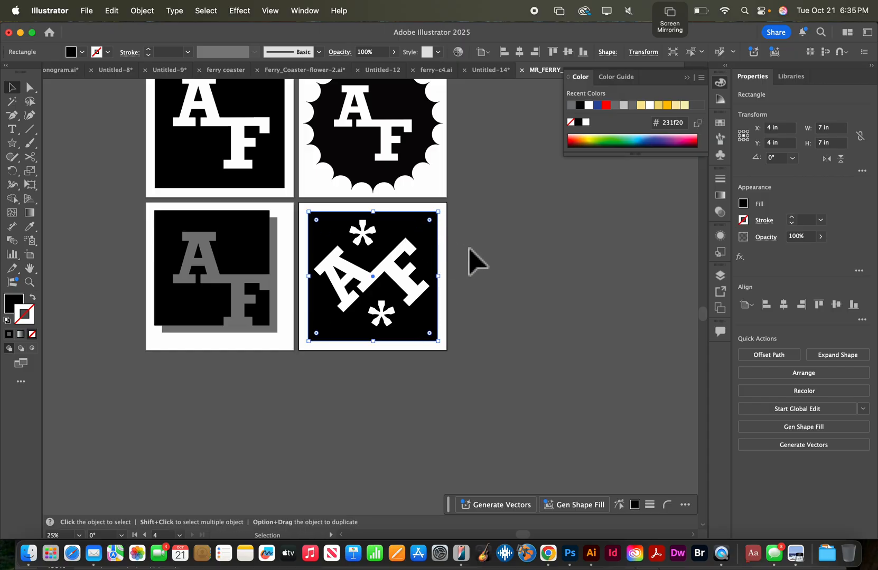
Step: Round only the upper-right corner of the fourth artboard's black square, using the Direct Selection tool on its anchor point
click(31, 89)
scroll(394, 229, right, 1)
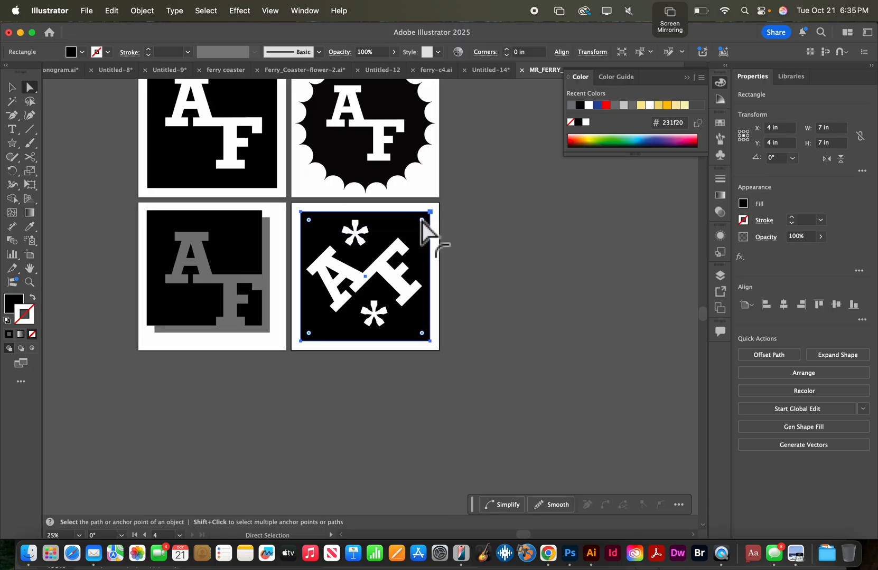
click(453, 228)
click(421, 221)
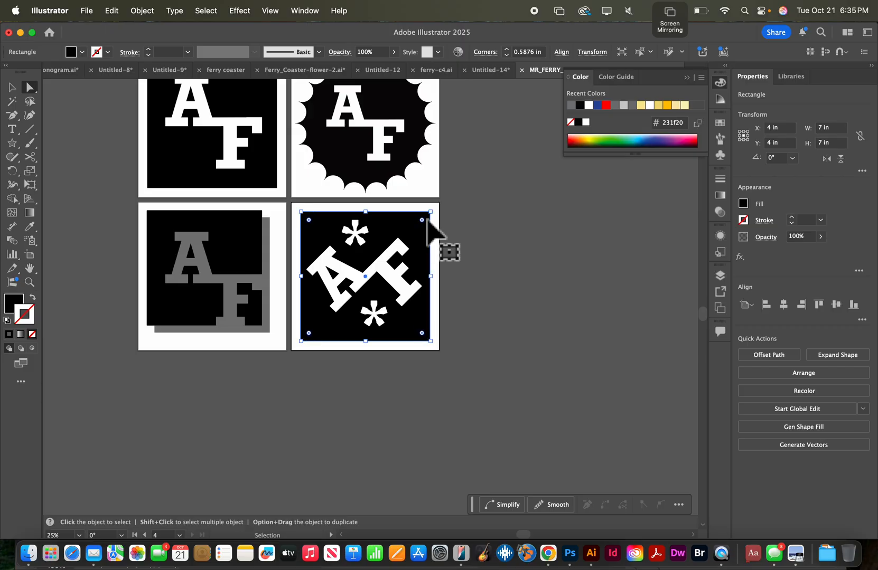
click(449, 222)
click(430, 212)
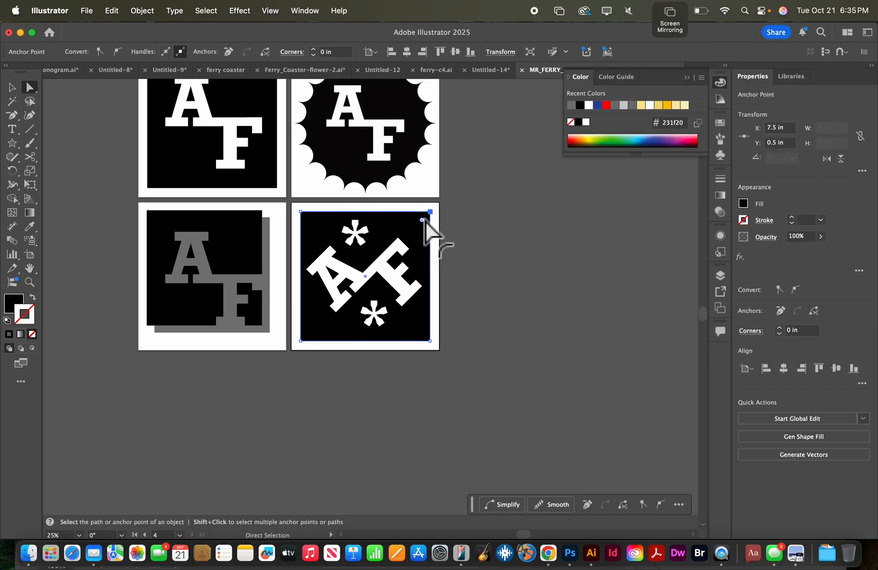
drag(422, 221, 401, 256)
click(481, 261)
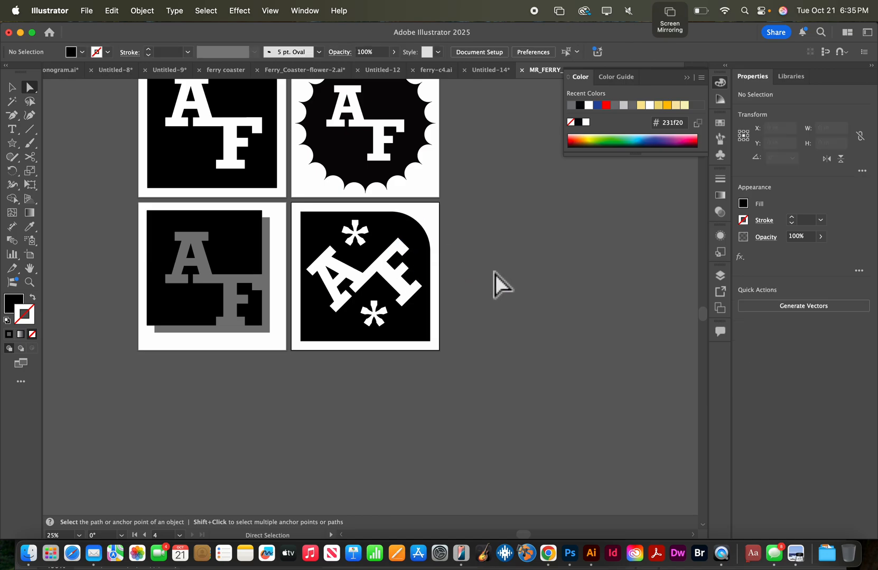
Step: Round the lower-left corner of the same black square to a radius of about 2.2 in
click(301, 341)
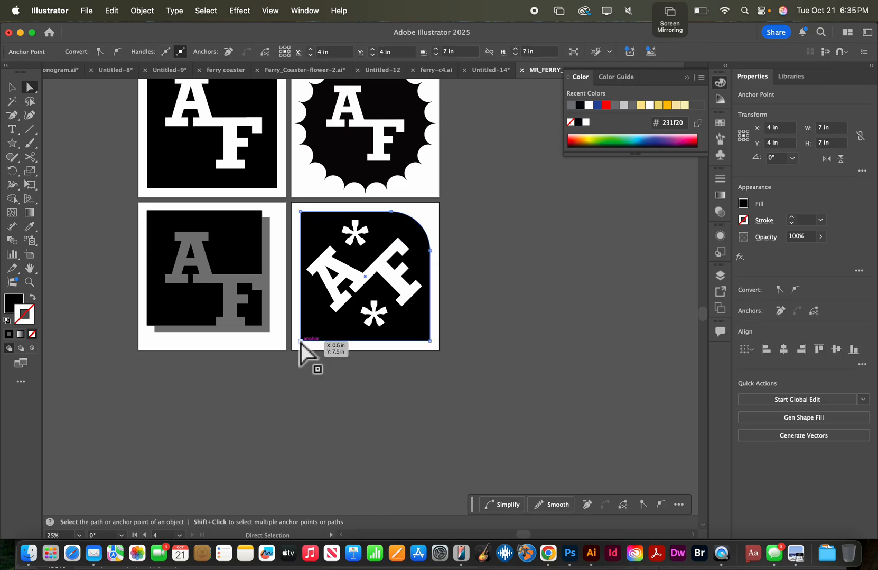
click(301, 342)
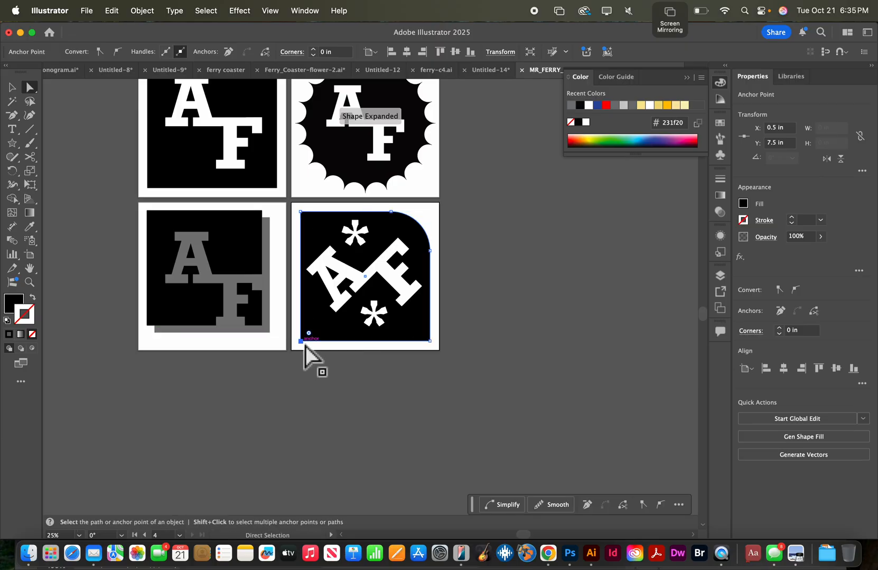
drag(309, 334, 354, 309)
click(458, 290)
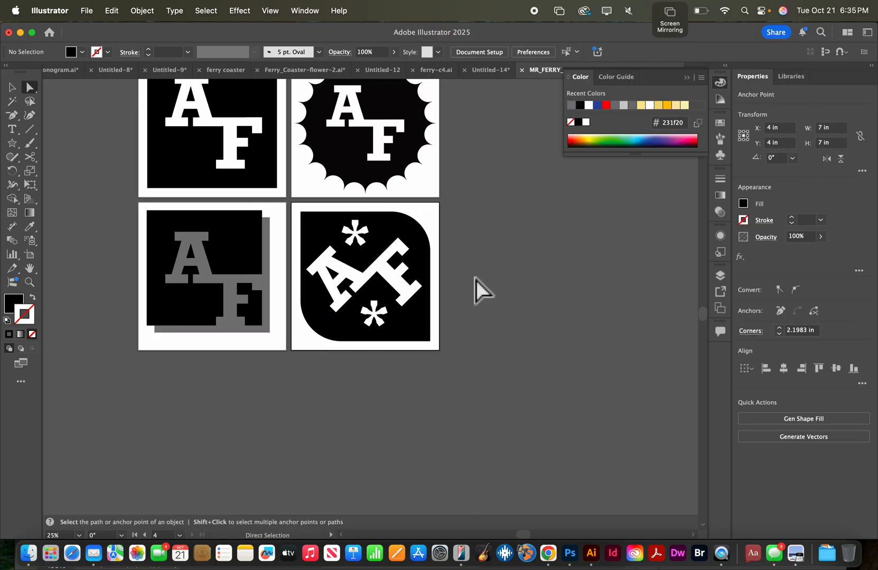
Step: Examine the four monogram variations together across all the artboards
key(super+minus)
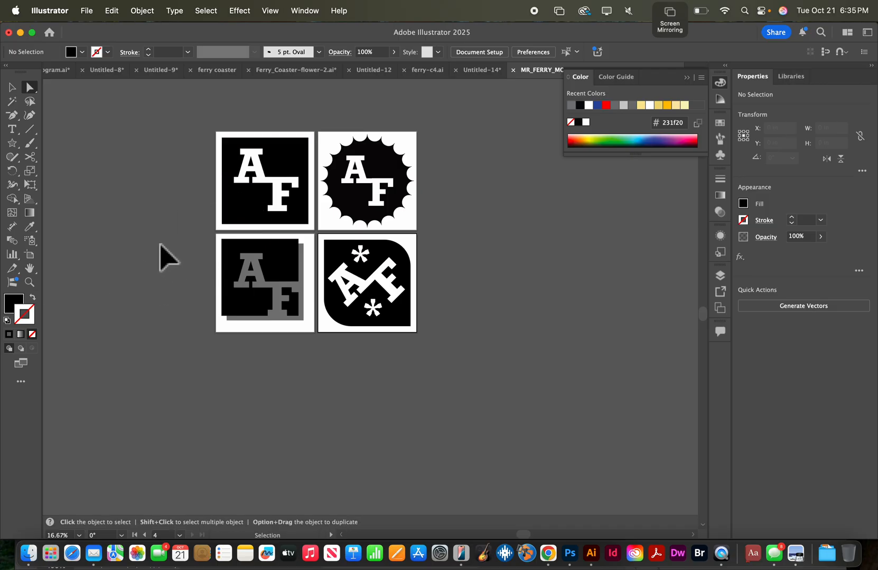
scroll(161, 250, up, 5)
scroll(161, 250, left, 3)
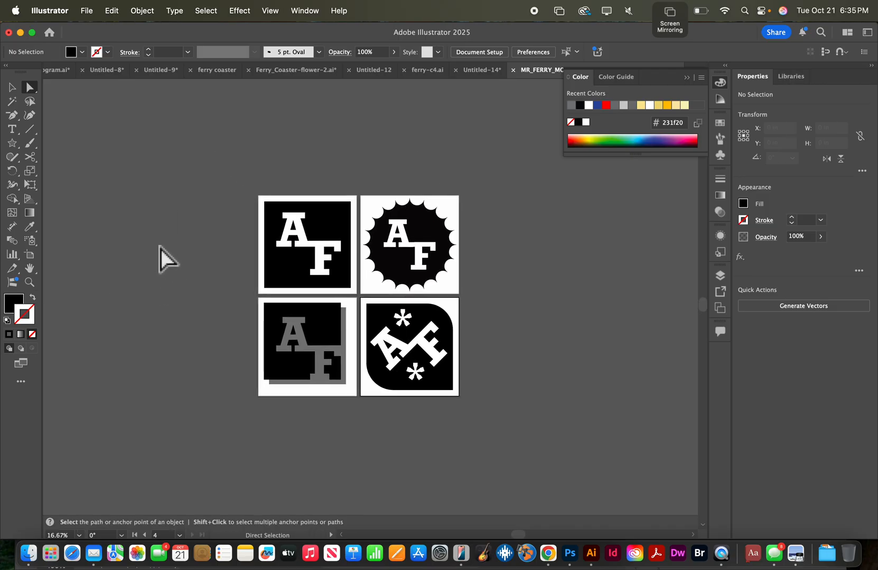
scroll(161, 249, right, 1)
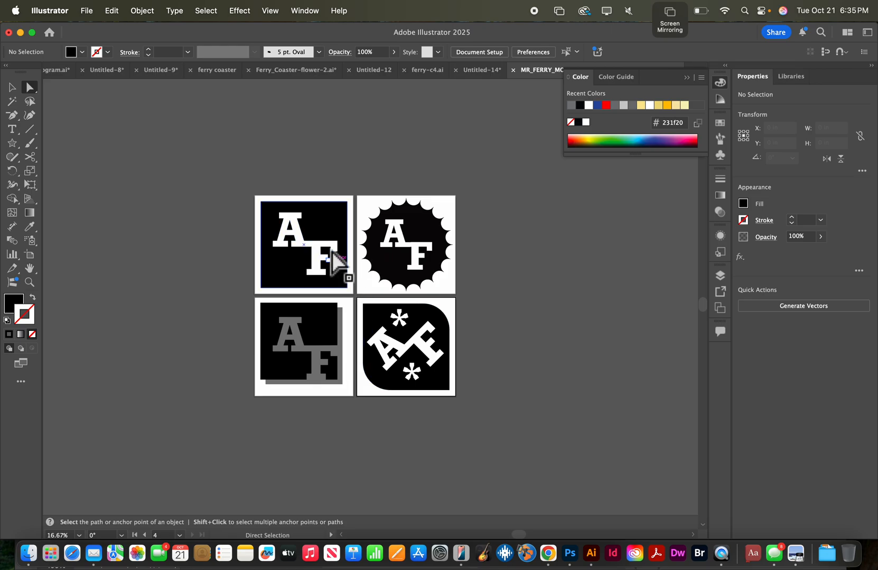
scroll(343, 272, left, 1)
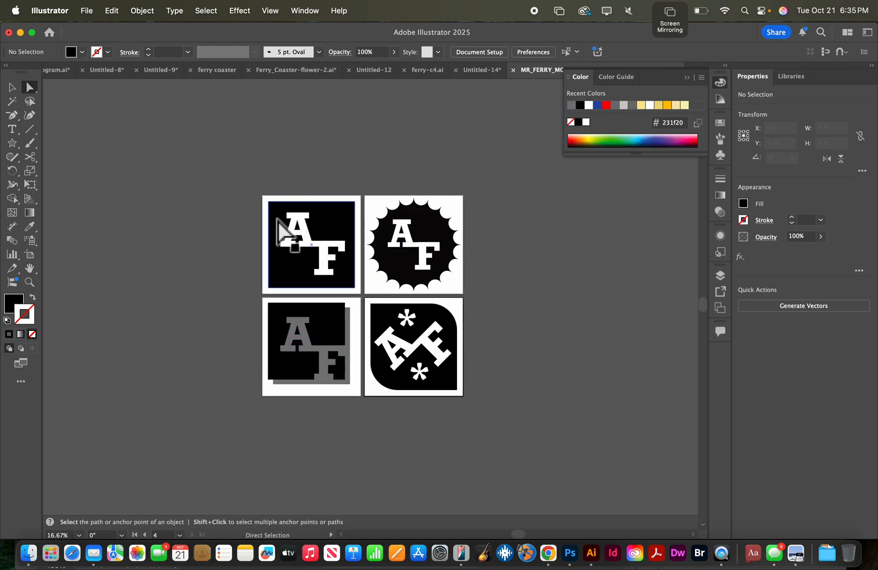
scroll(391, 317, left, 1)
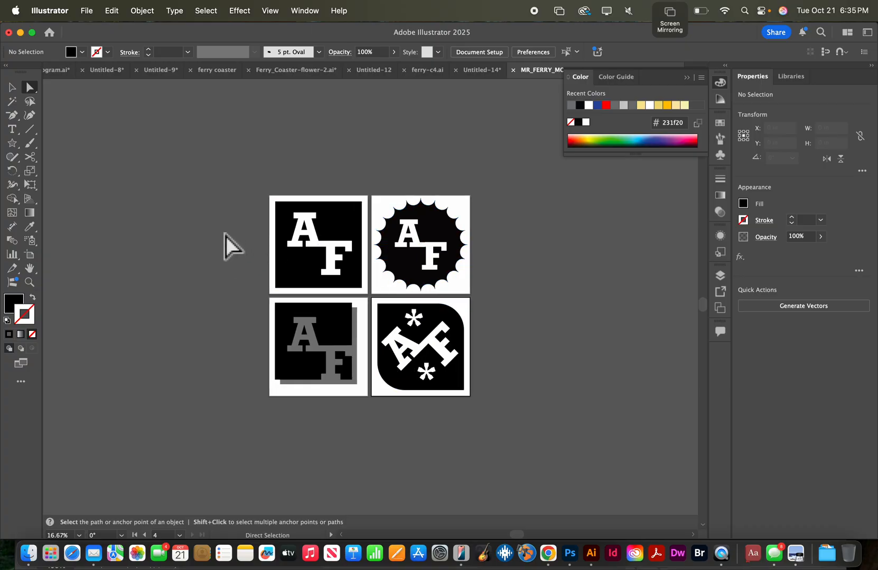
scroll(226, 236, left, 1)
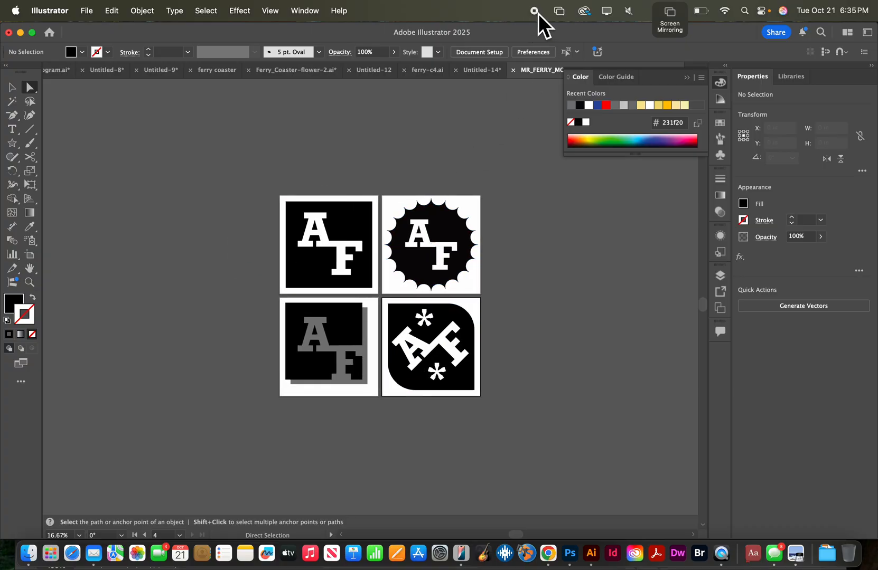